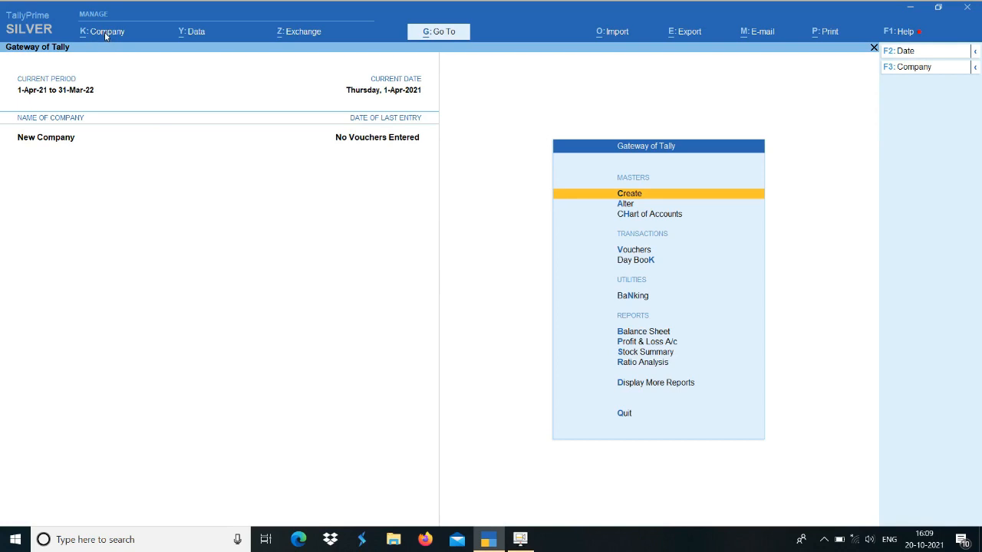
Step: Make sure Enable Cost Centres is set to Yes in the company features and save them
left_click(106, 34)
key("Down")
key("Down")
key("Down")
key("Down")
key("Down")
key("Down")
key("Down")
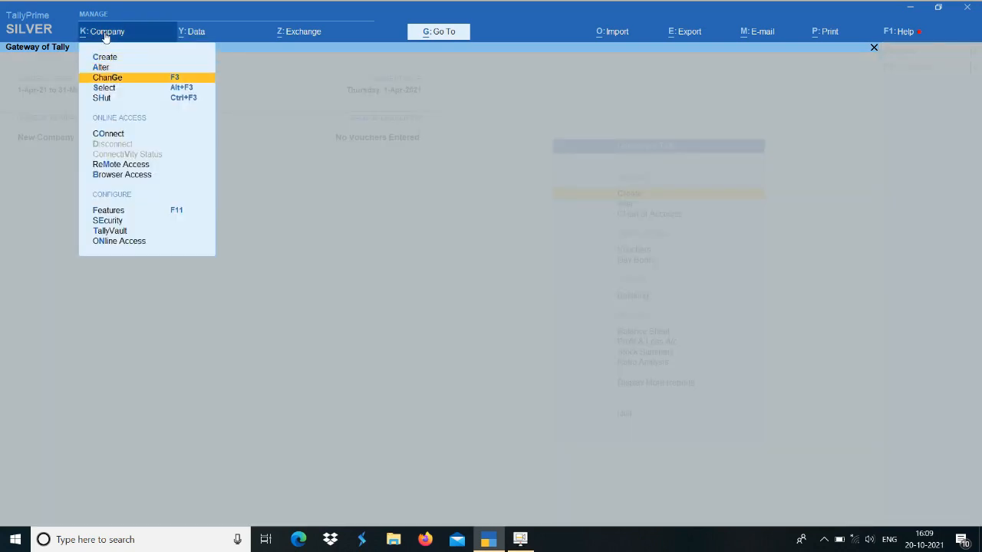
key("Down")
key("Down")
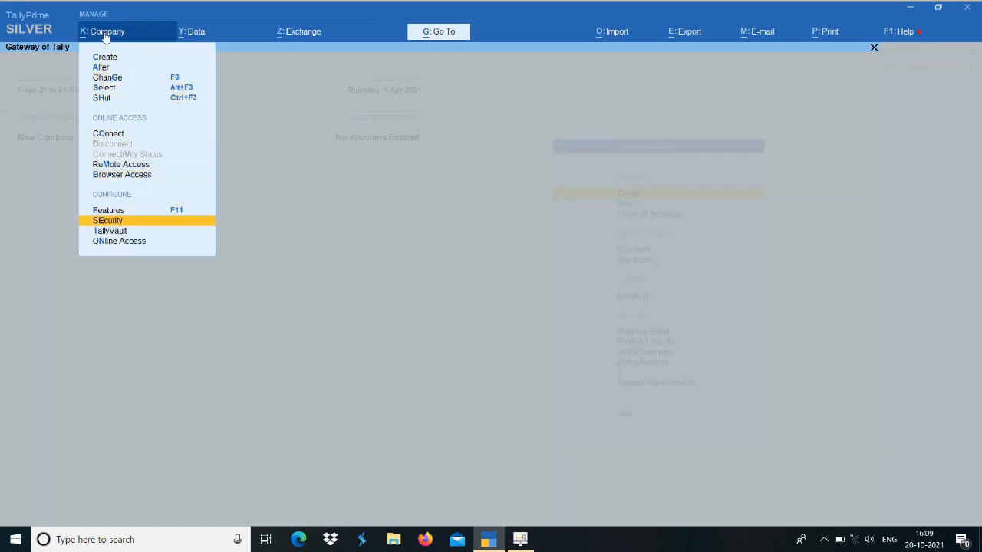
key("Up")
key("Return")
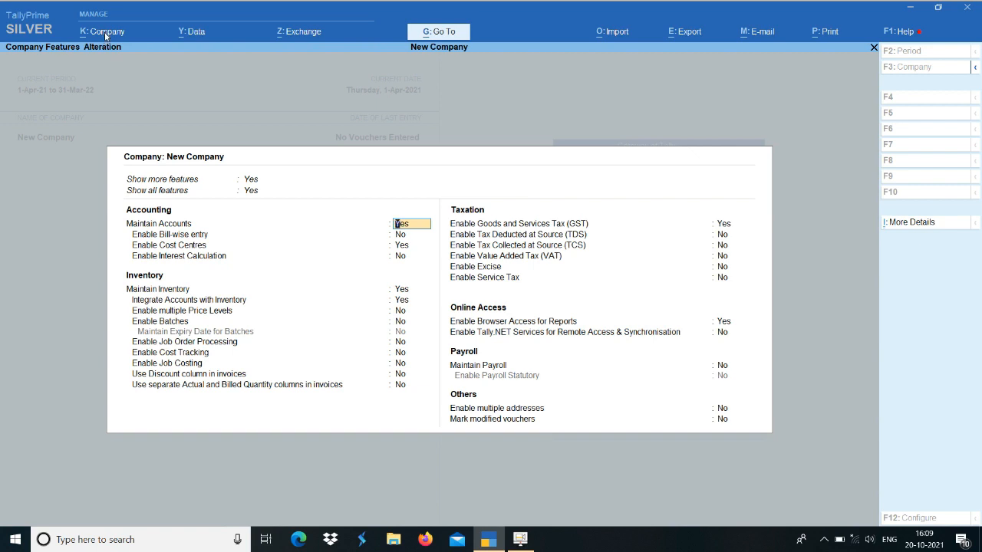
key("Return")
key("Return")
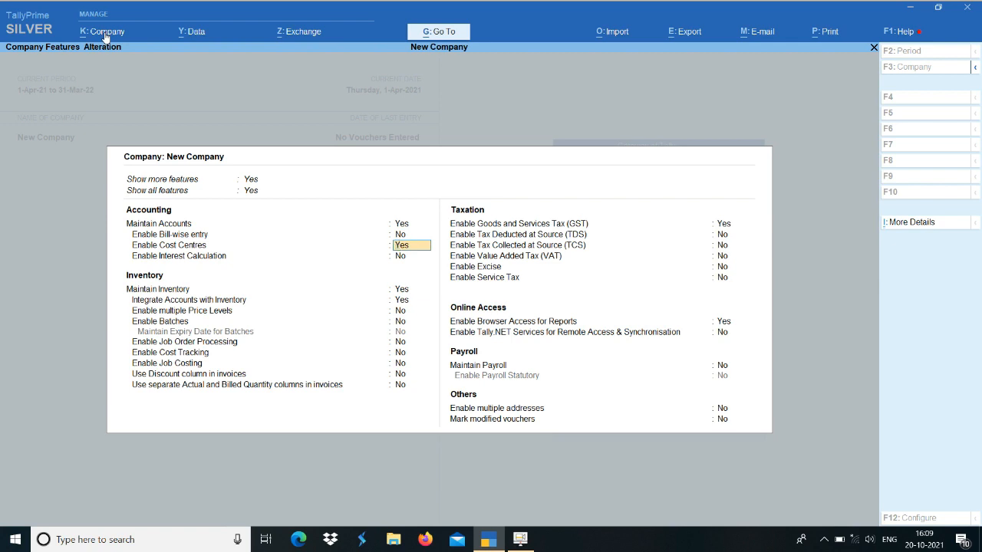
key("ctrl+a")
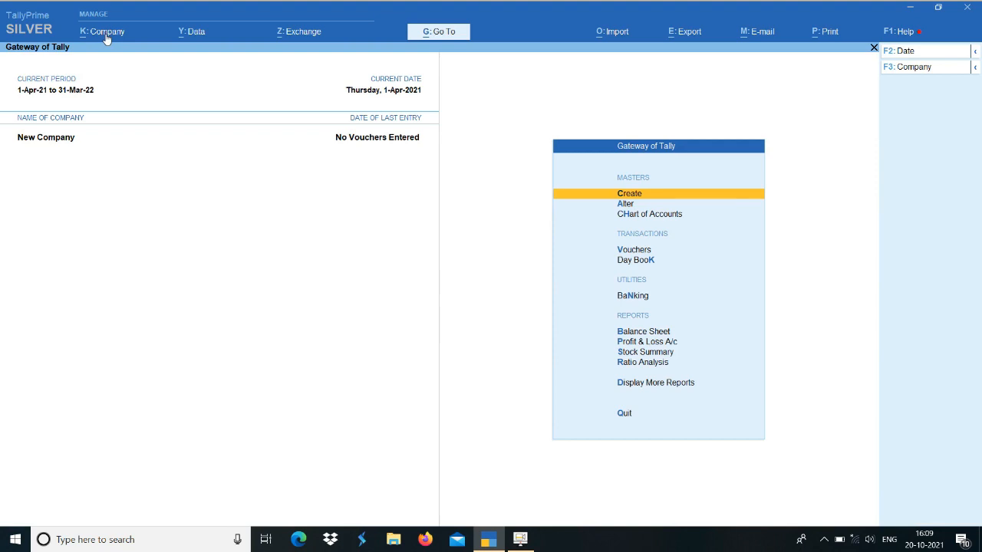
Step: Start a new ledger named Salary A/c and place it under Indirect Expenses
key("Return")
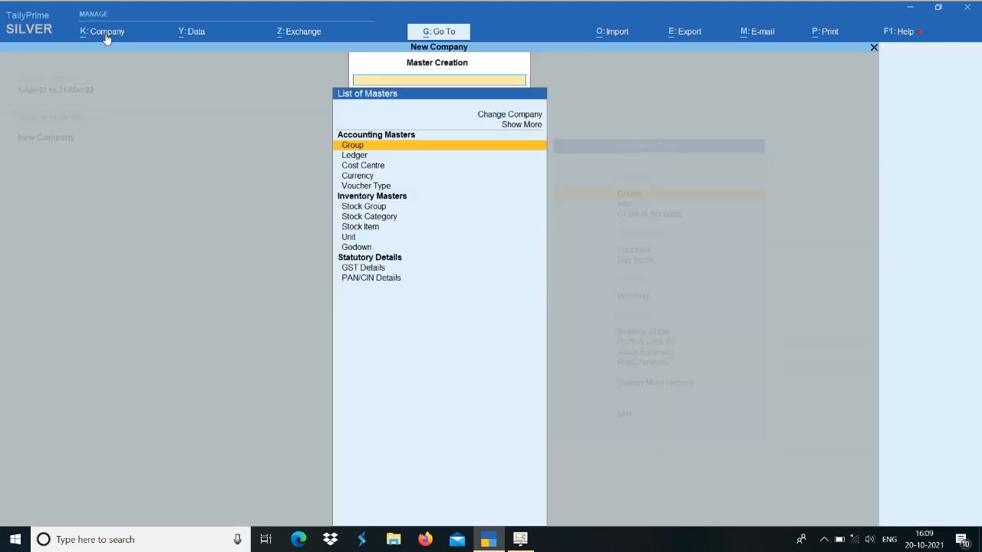
key("Down")
key("Return")
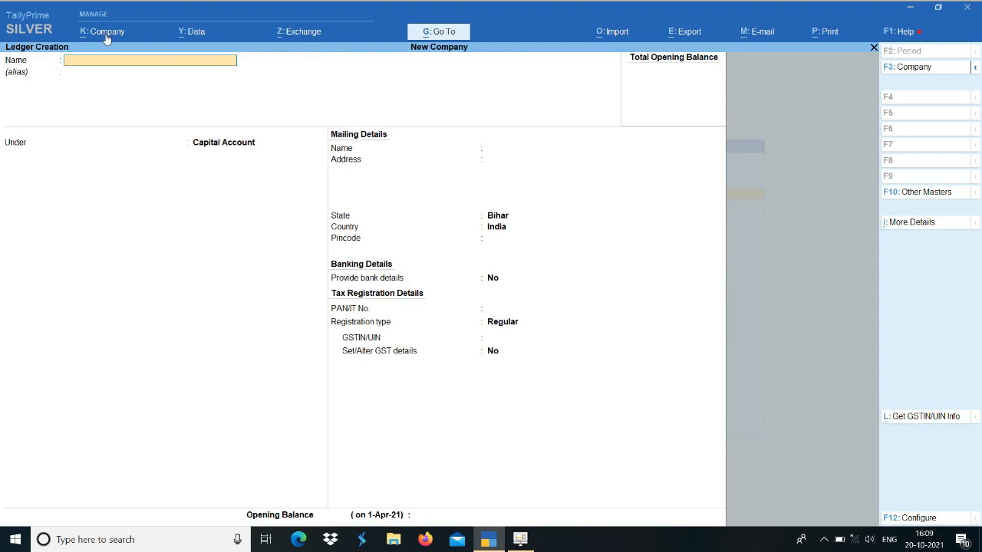
type("Salary A/c")
key("Return")
key("Return")
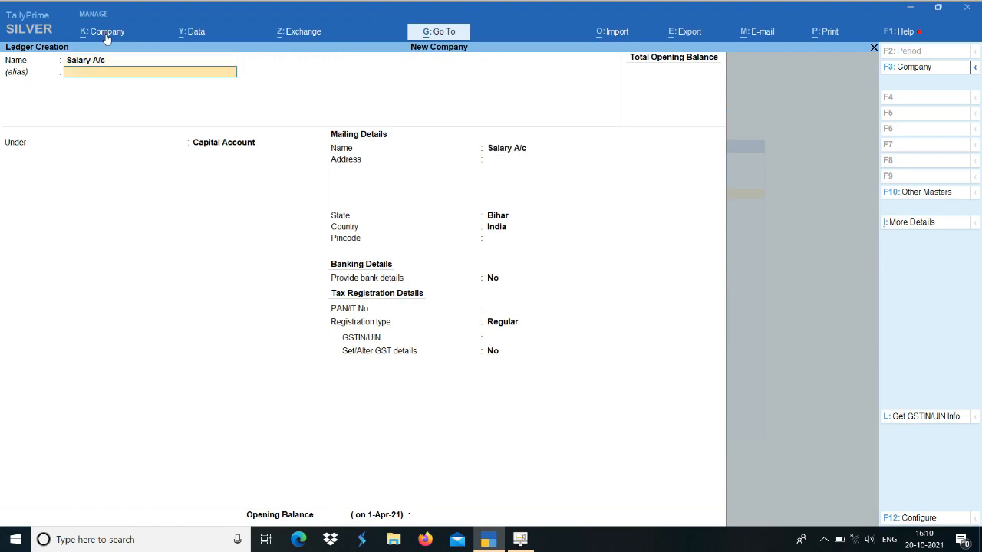
type("Indi")
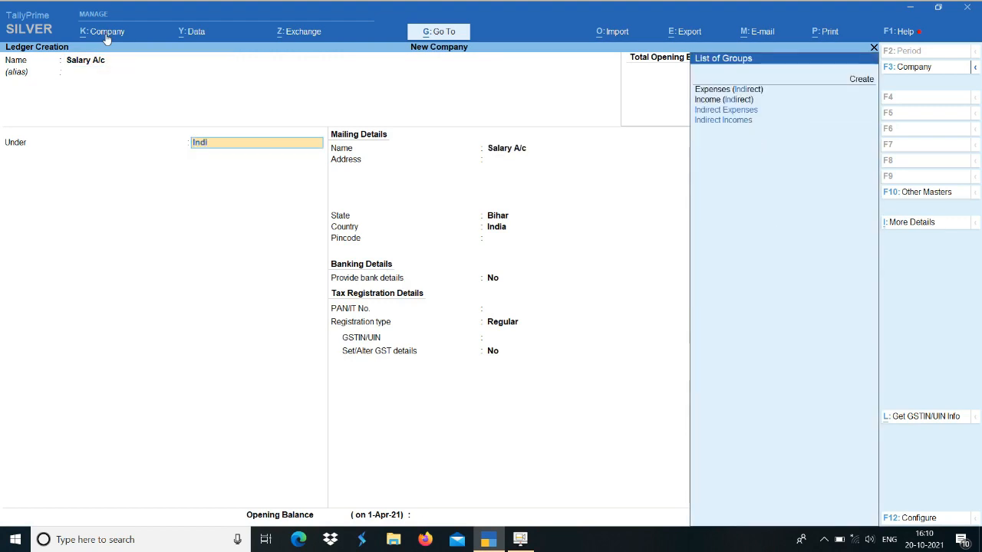
key("Return")
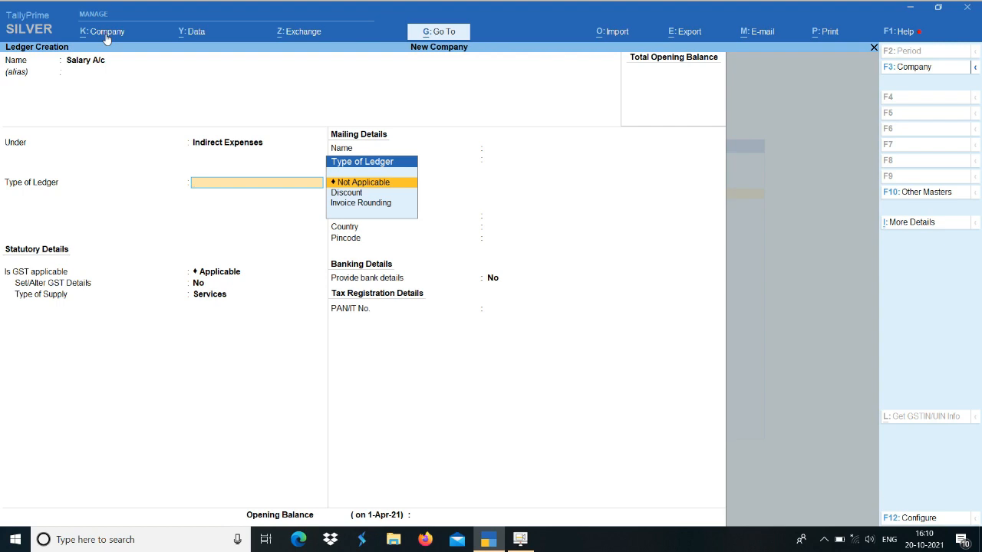
Step: Set the ledger's type and GST applicability to Not Applicable, keep the remaining defaults and save the ledger
key("Return")
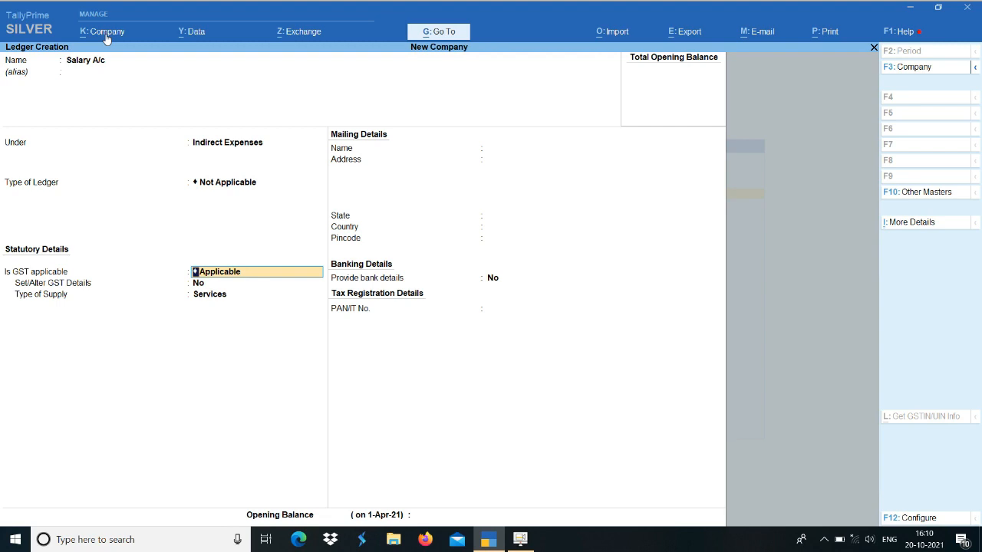
type("No")
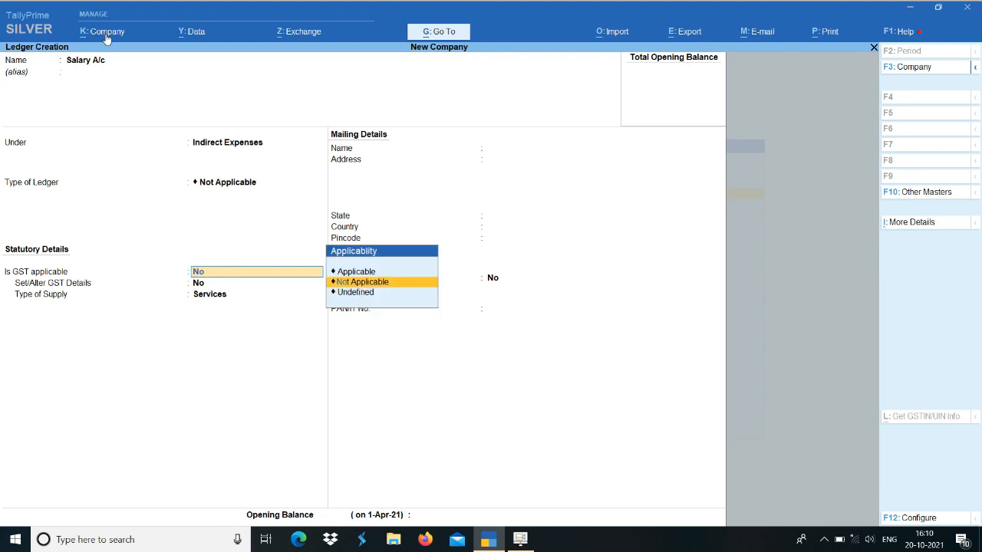
key("Return")
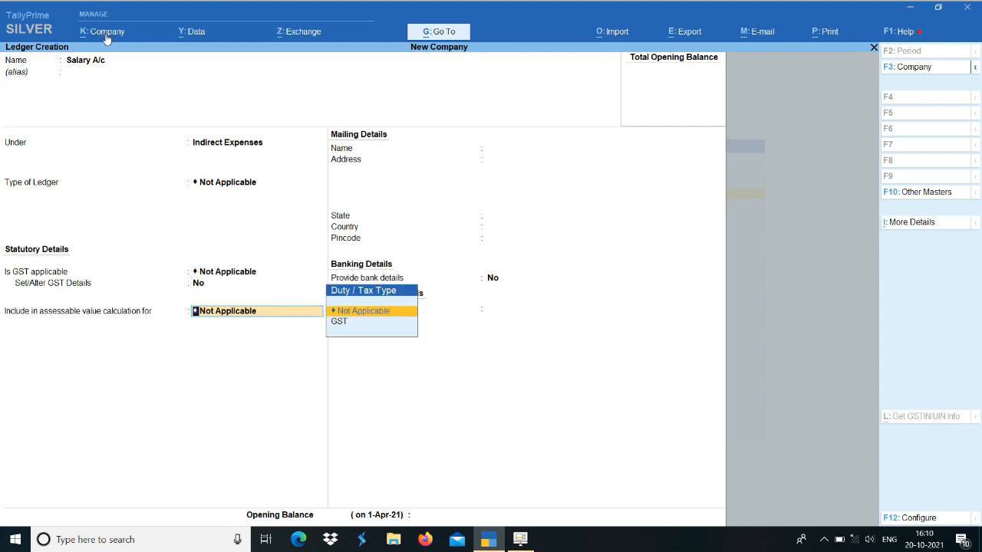
key("Return")
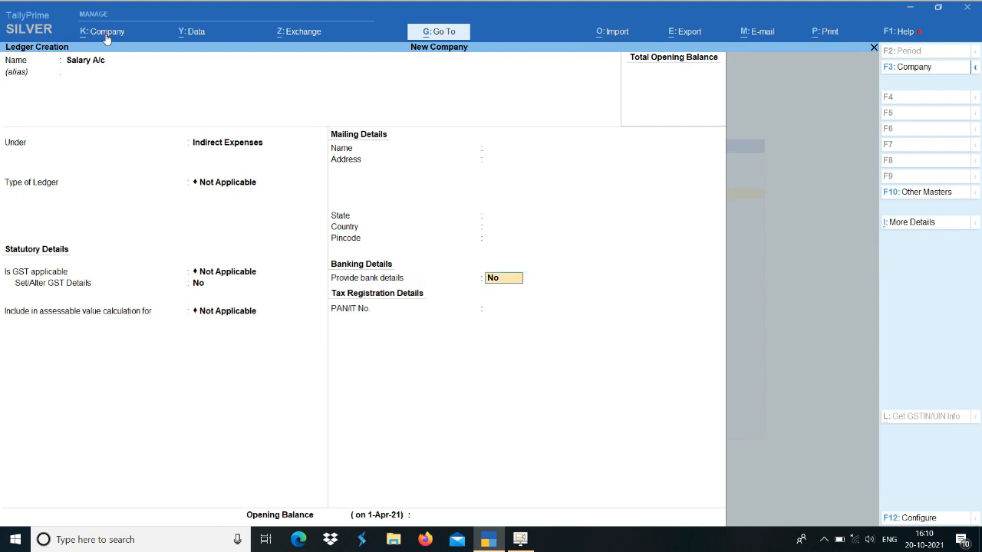
key("Return")
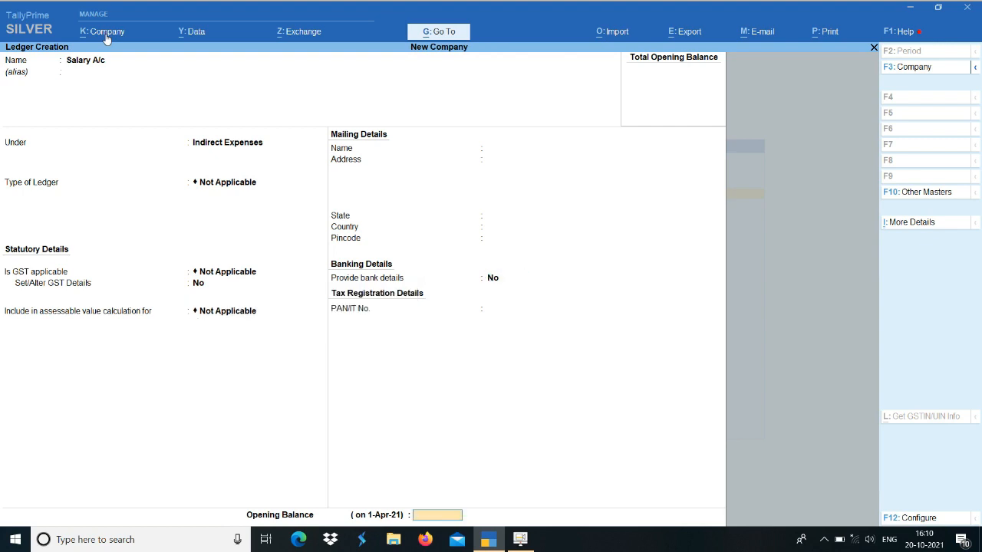
key("Return")
key("Return")
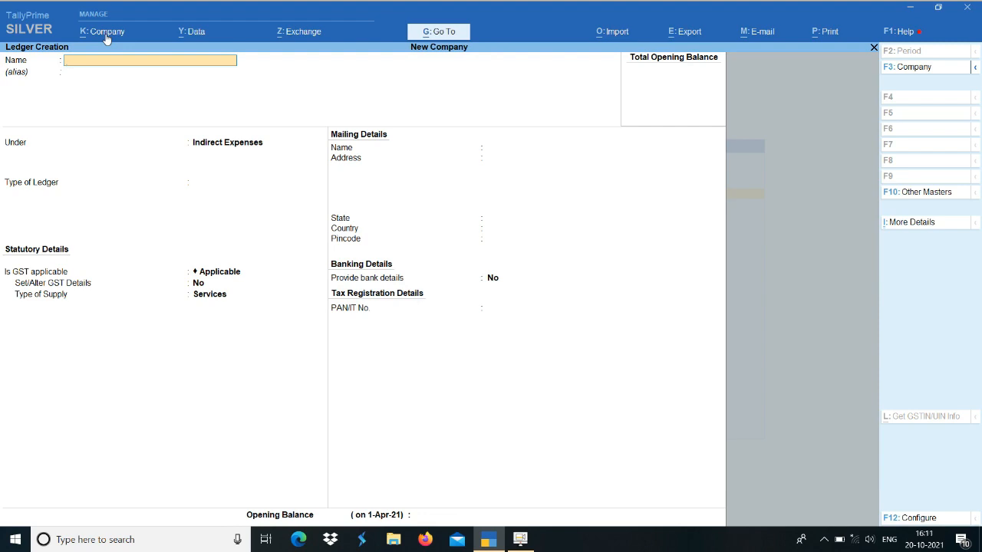
Step: Create the first employee's salary ledger under Indirect Expenses with GST set to Not Applicable
type("Ram's Salary a/c")
key("Return")
key("Return")
key("Return")
key("Return")
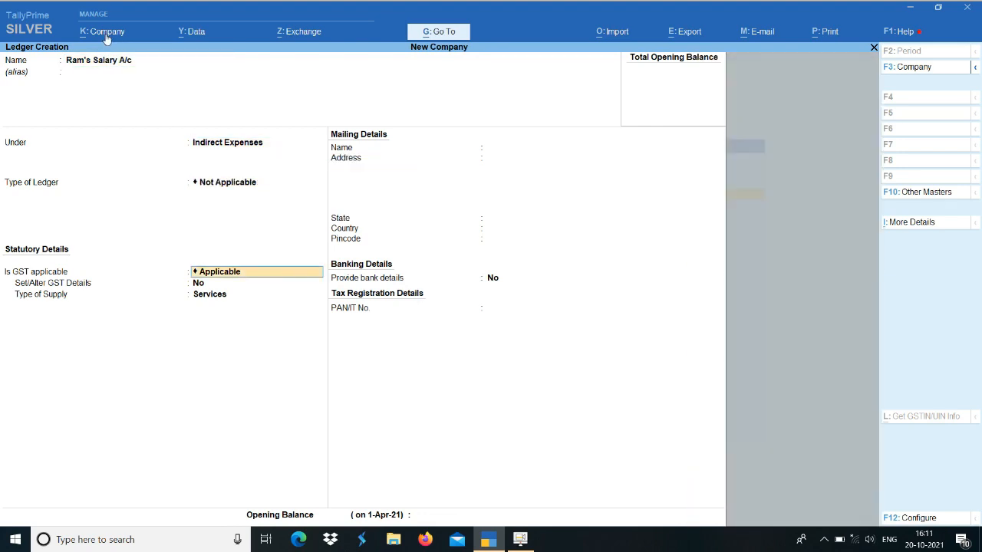
type("n")
key("Return")
key("ctrl+a")
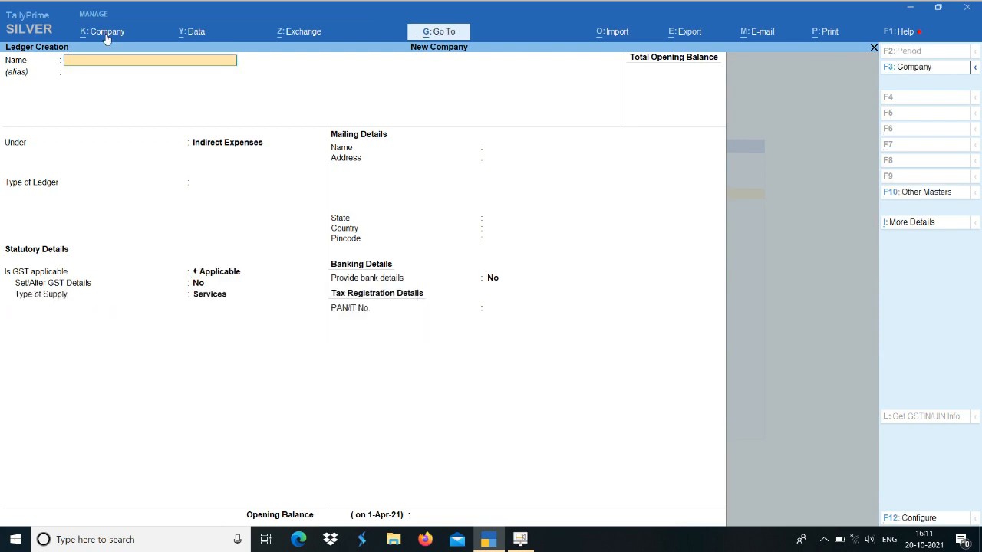
Step: Create the second employee's salary ledger under Indirect Expenses with GST Not Applicable, and return to the Gateway of Tally
type("Shyam's Salary a/c")
key("Return")
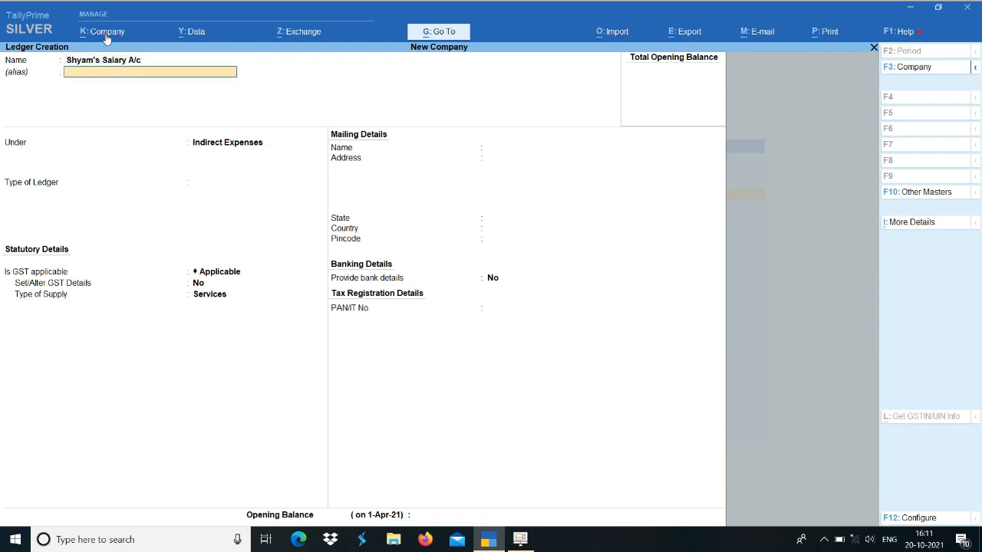
key("Return")
key("Return")
key("Return")
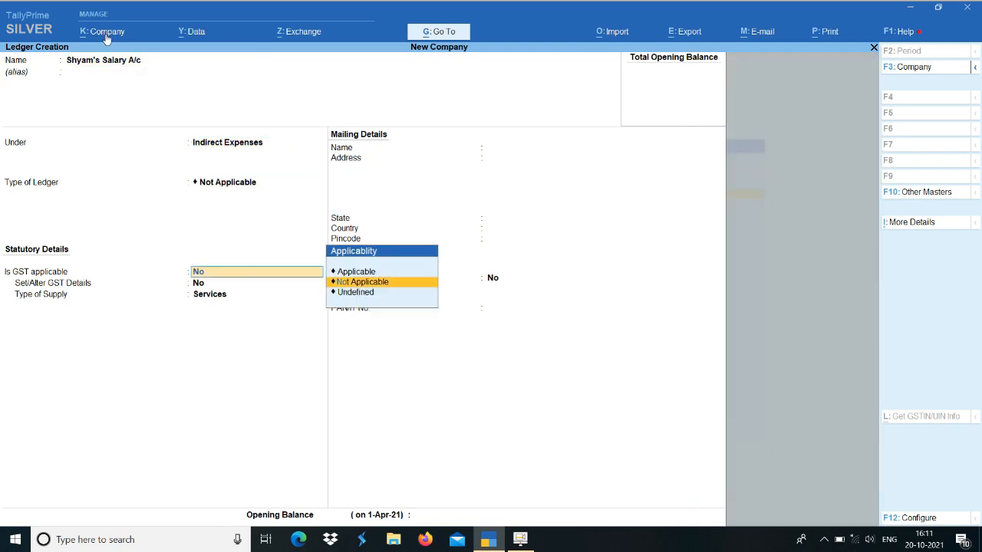
key("Return")
key("Return")
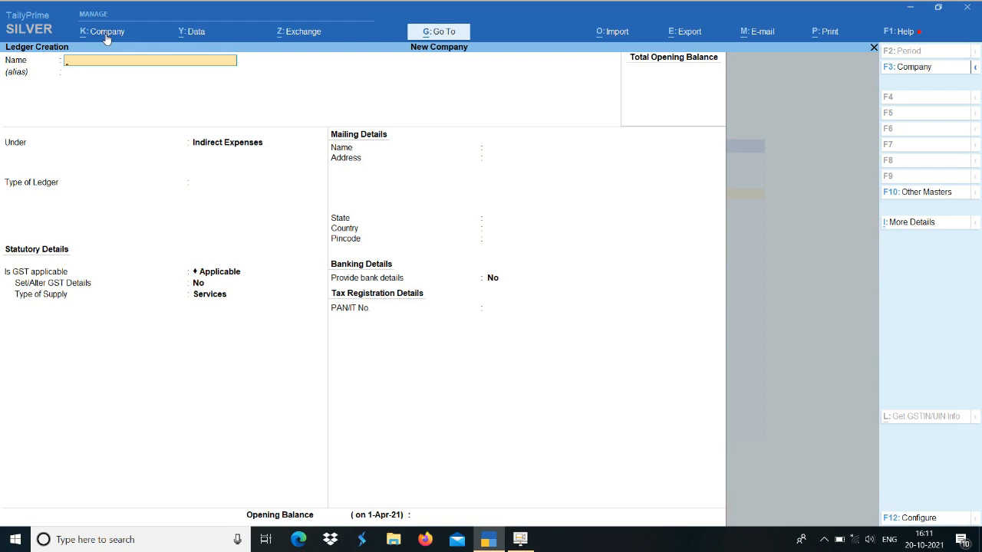
key("Escape")
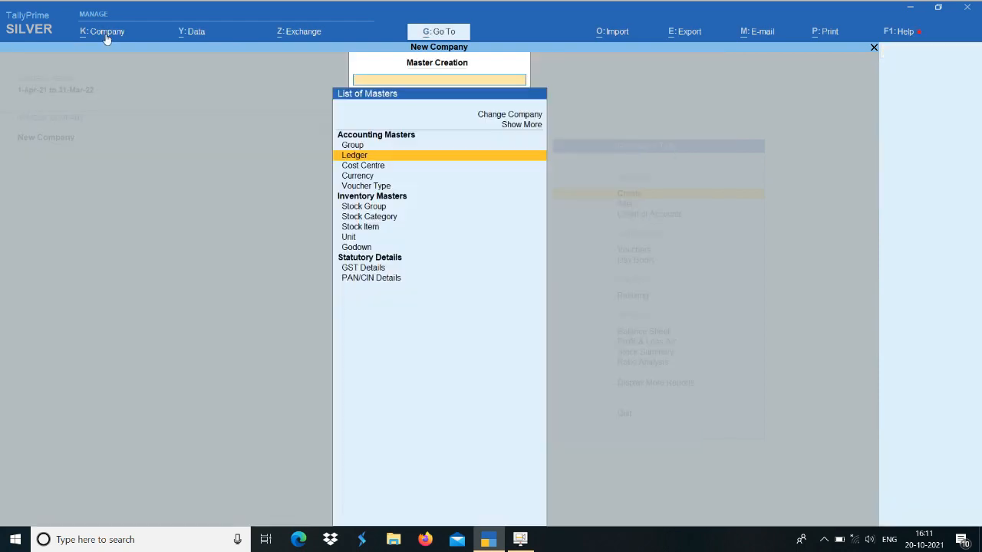
key("Escape")
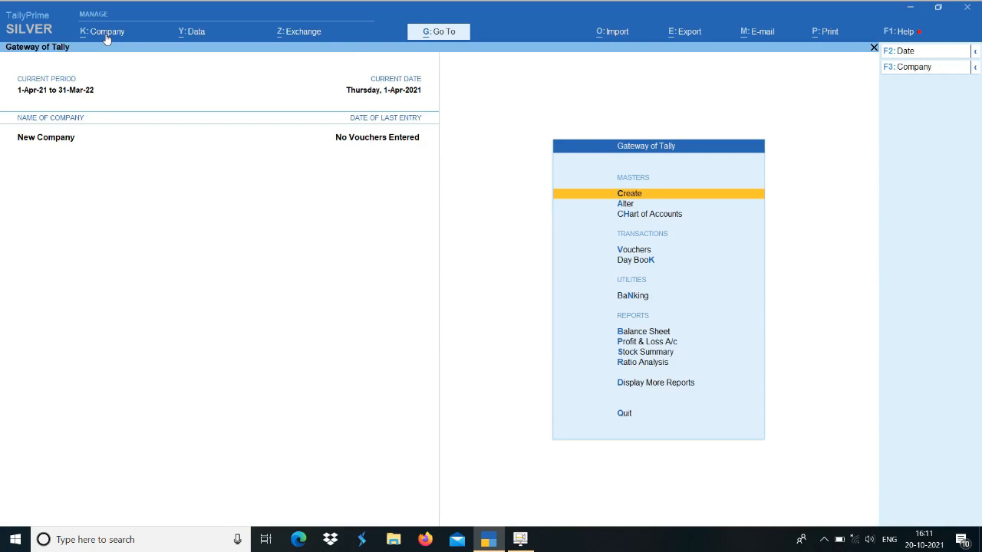
Step: Start a payment voucher and set its date to 1 May 2021
key("v")
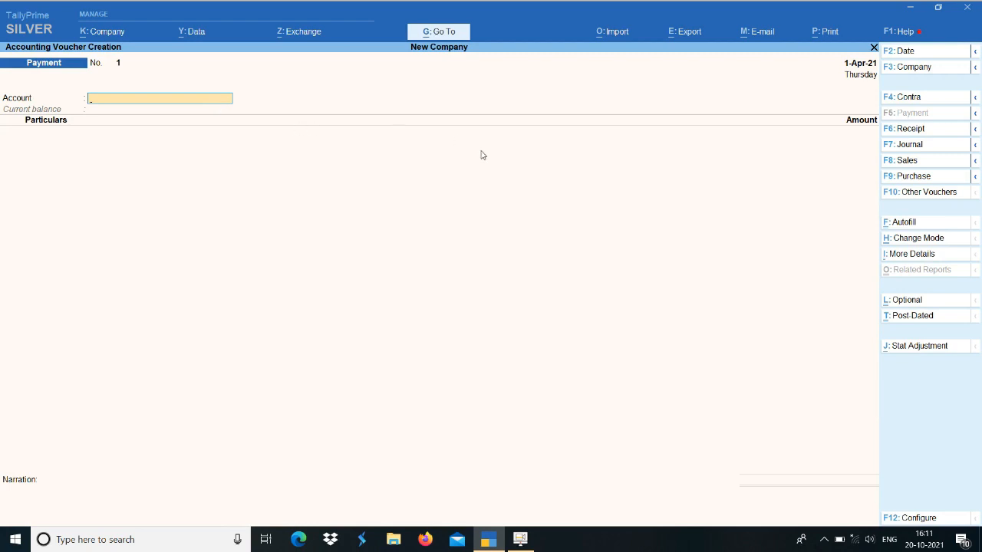
left_click(927, 55)
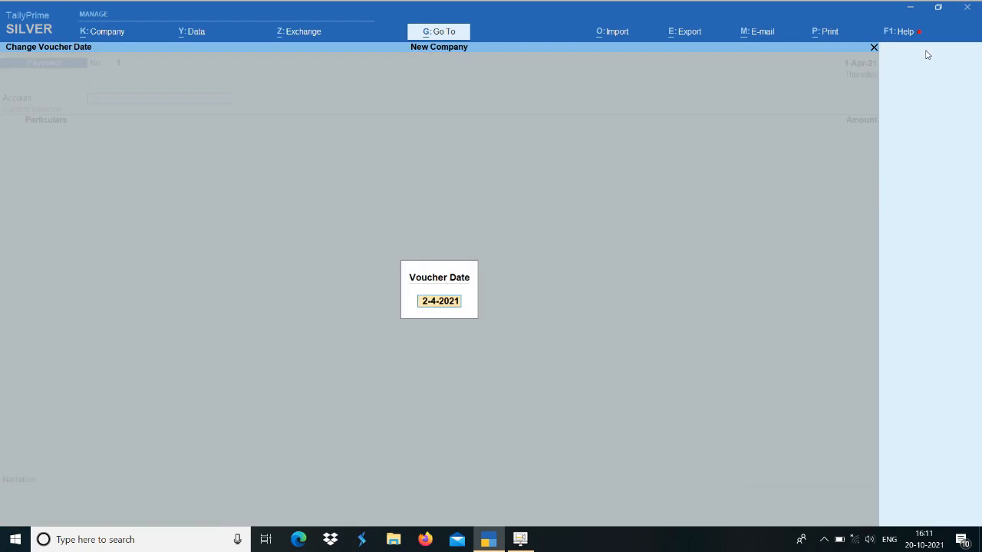
type("1-5")
key("Return")
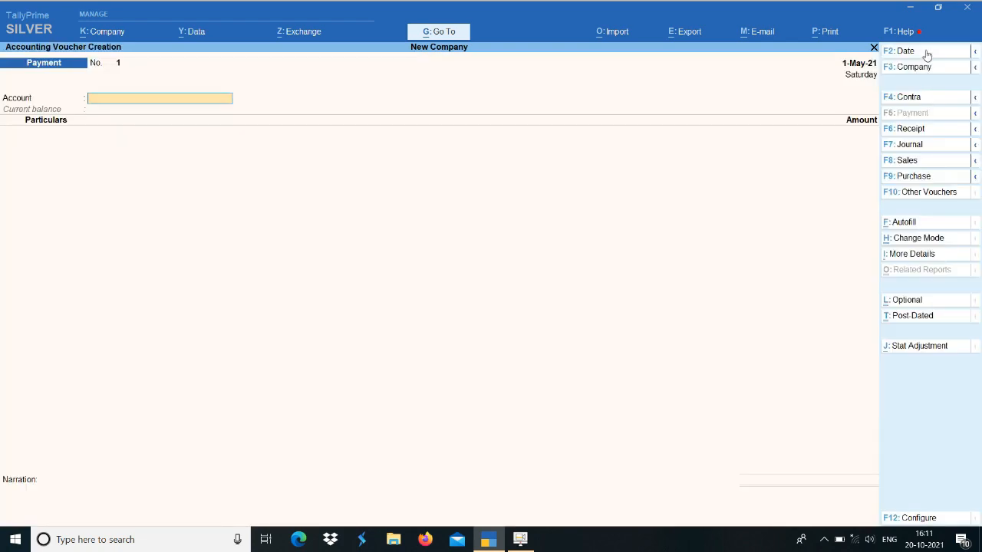
Step: Pay from the Cash account and enter Salary A/c with an amount of 20,000 in the voucher
type("Ca")
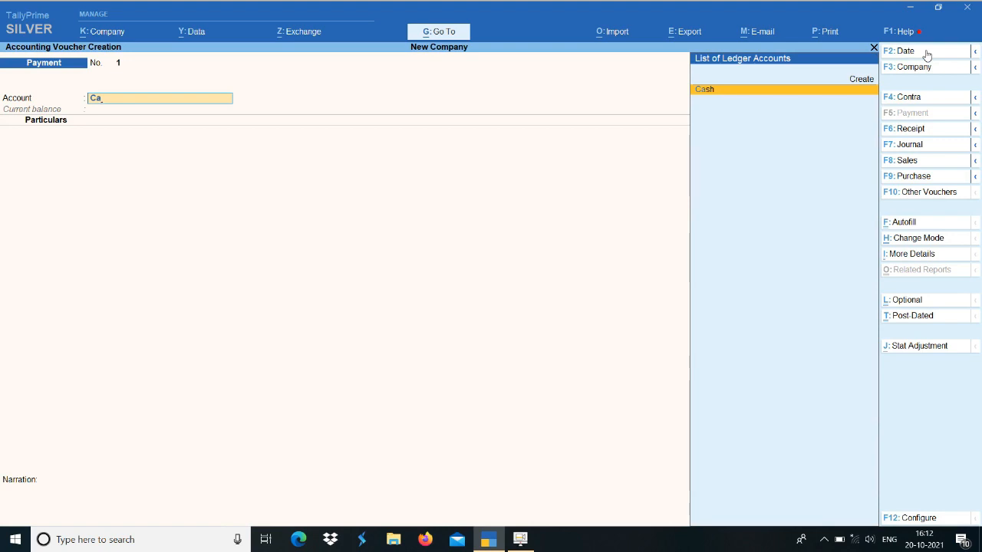
key("Return")
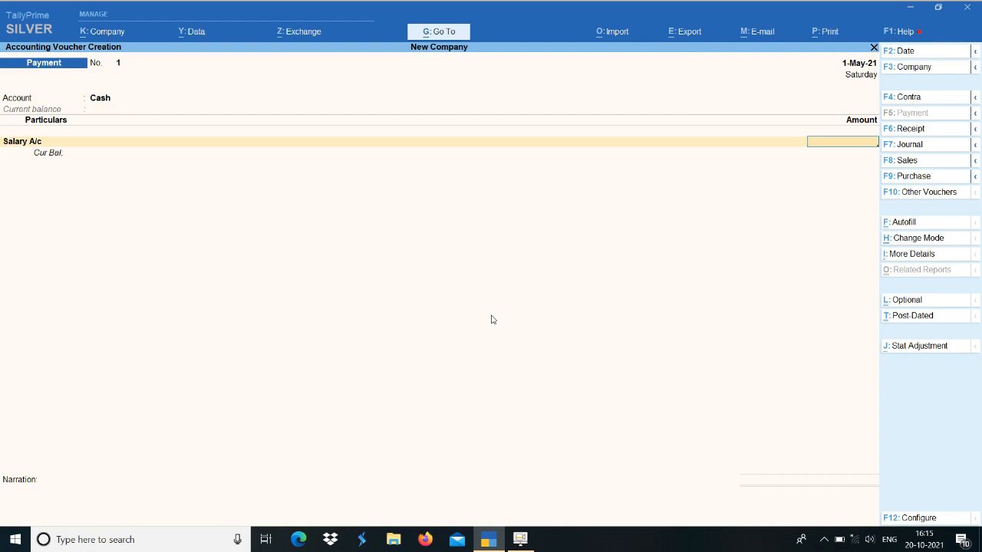
type("20000")
key("Return")
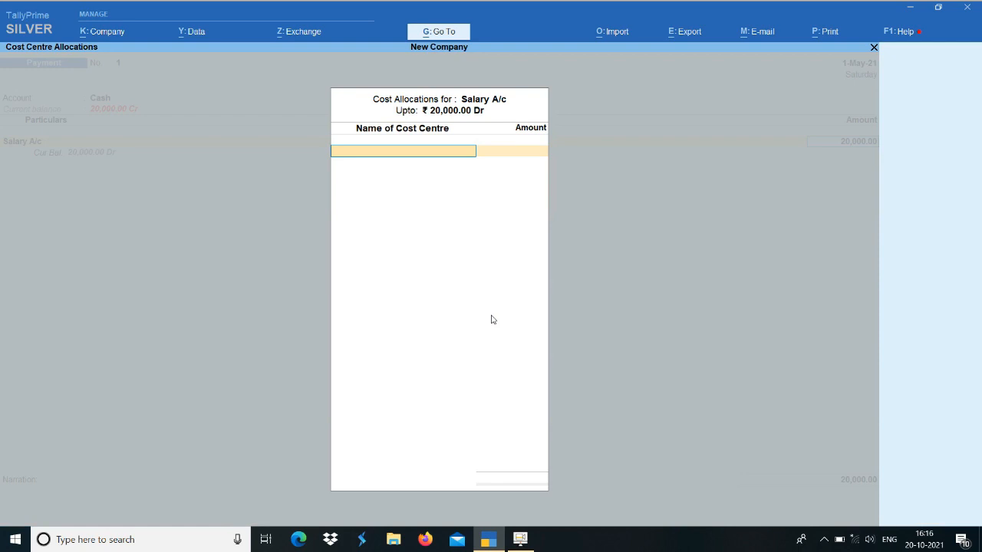
Step: Leave the cost allocation, open the Salary A/c ledger for alteration from the voucher, and check whether cost centres are applicable
key("Escape")
key("Return")
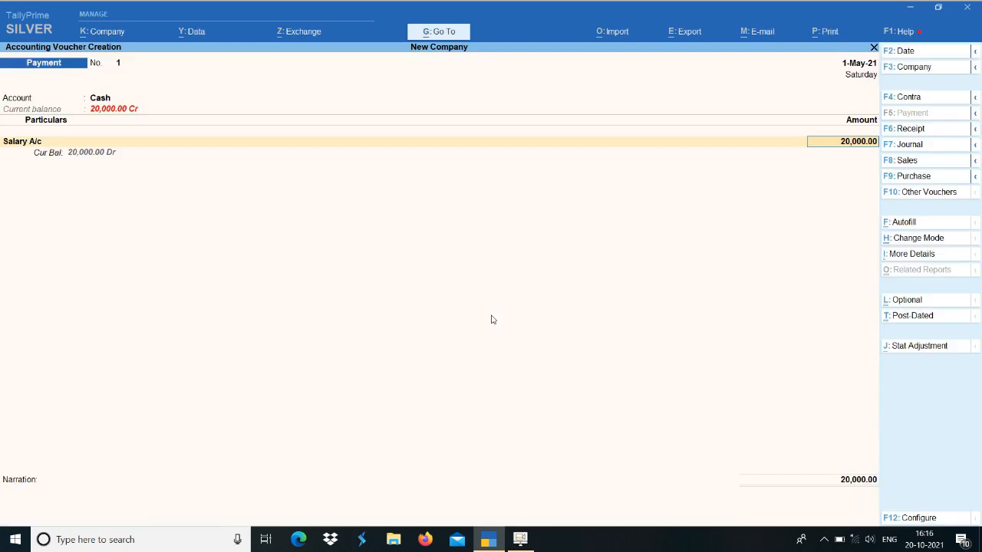
key("BackSpace")
key("BackSpace")
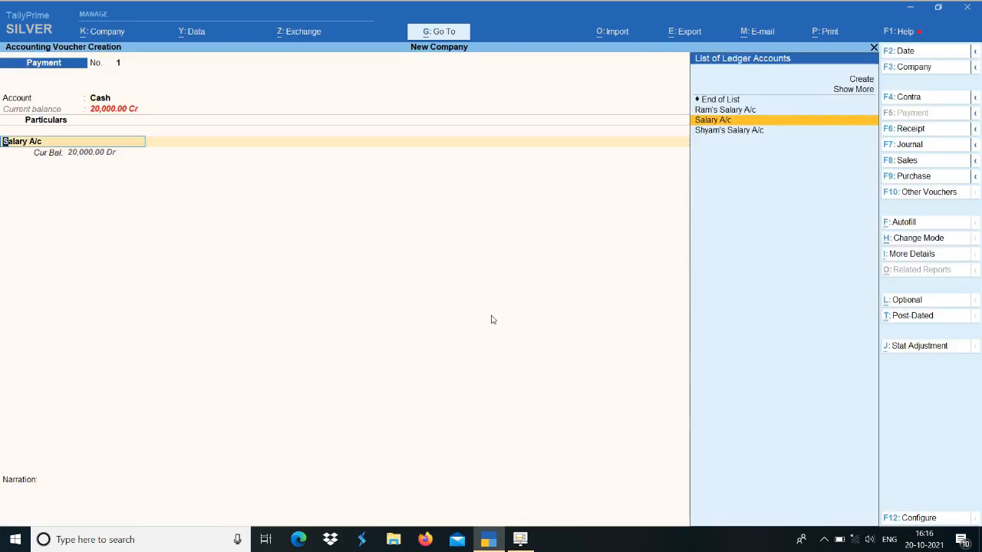
key("Return")
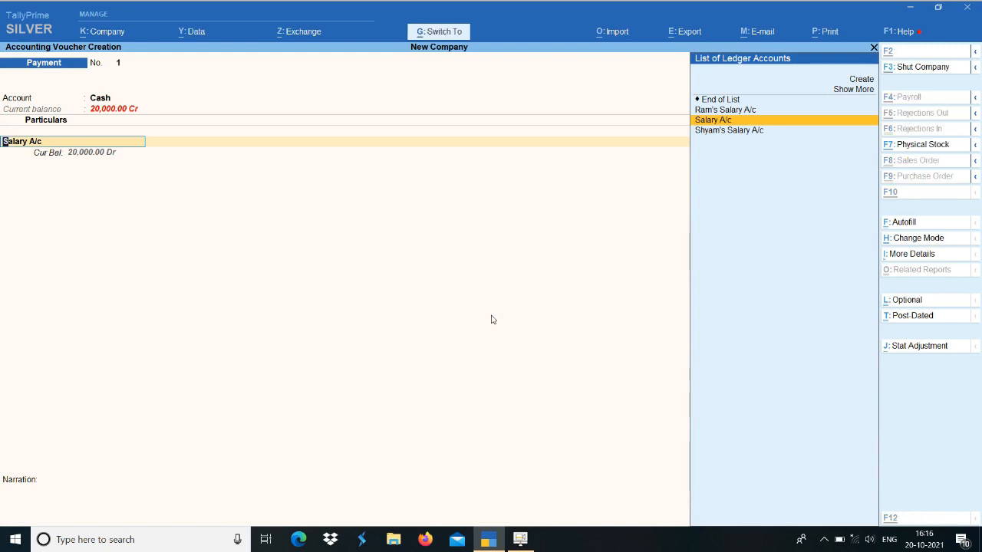
key("ctrl+Return")
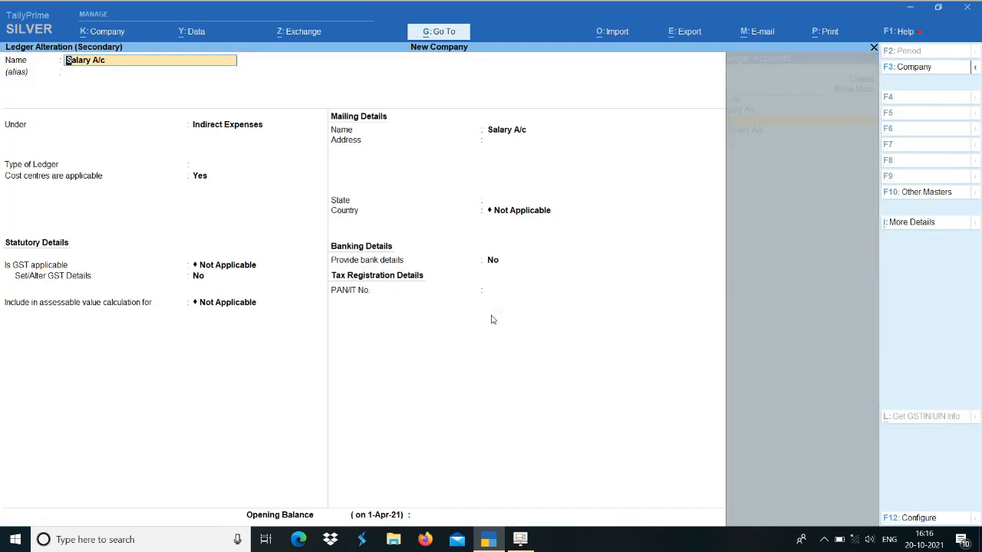
key("Return")
key("Return")
key("Return")
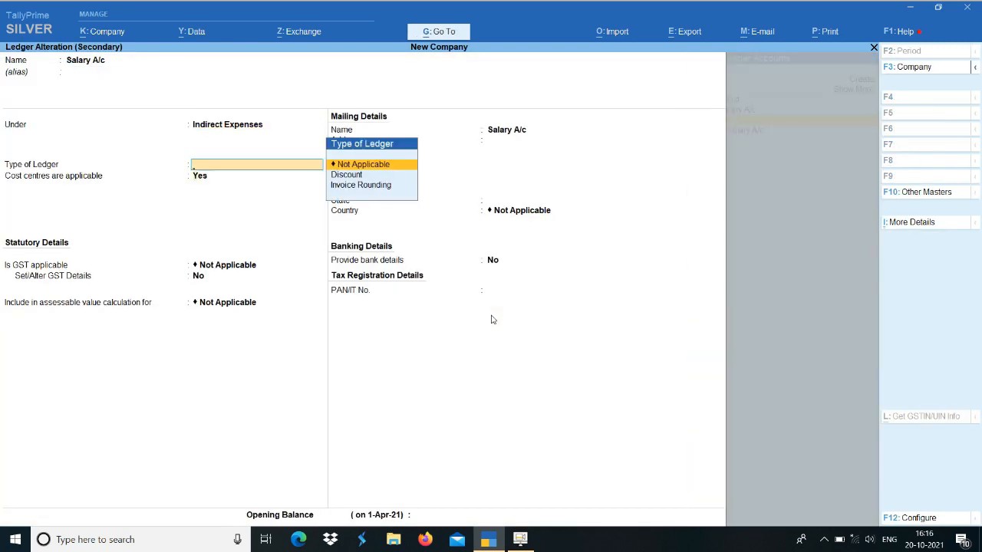
key("Return")
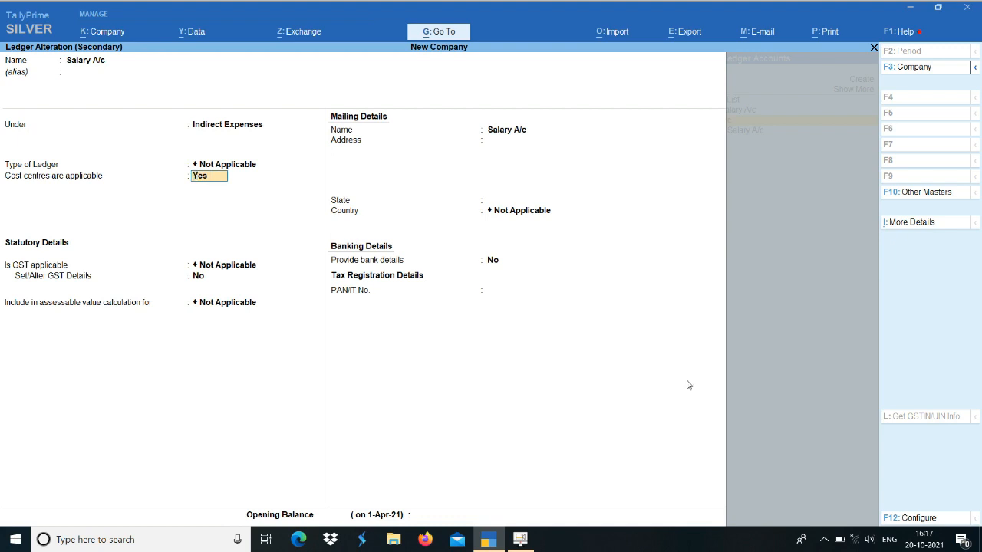
Step: Check the Apply Cost Centres for Ledgers option in the ledger configuration, and quit the ledger alteration without saving
left_click(926, 520)
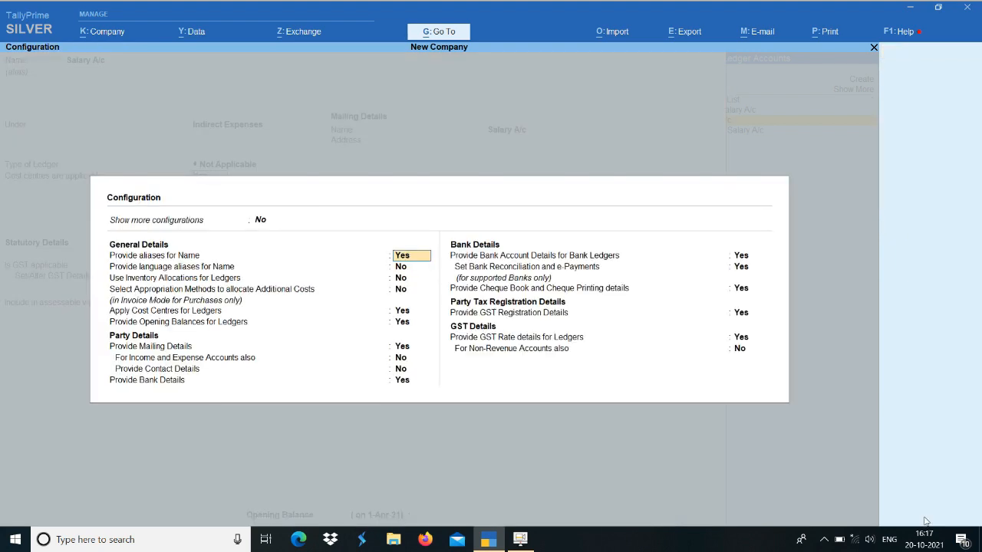
key("Down")
key("Down")
key("Down")
key("Down")
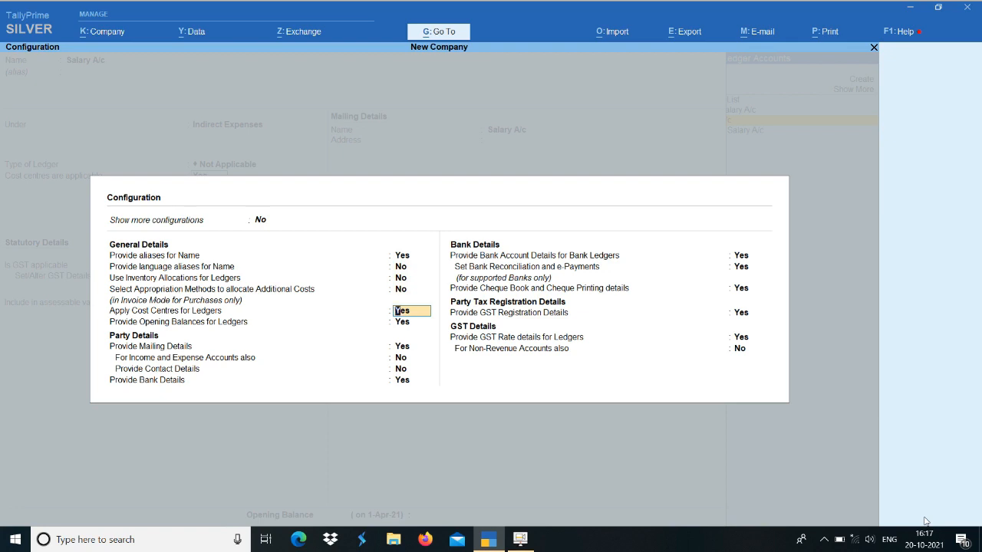
key("Escape")
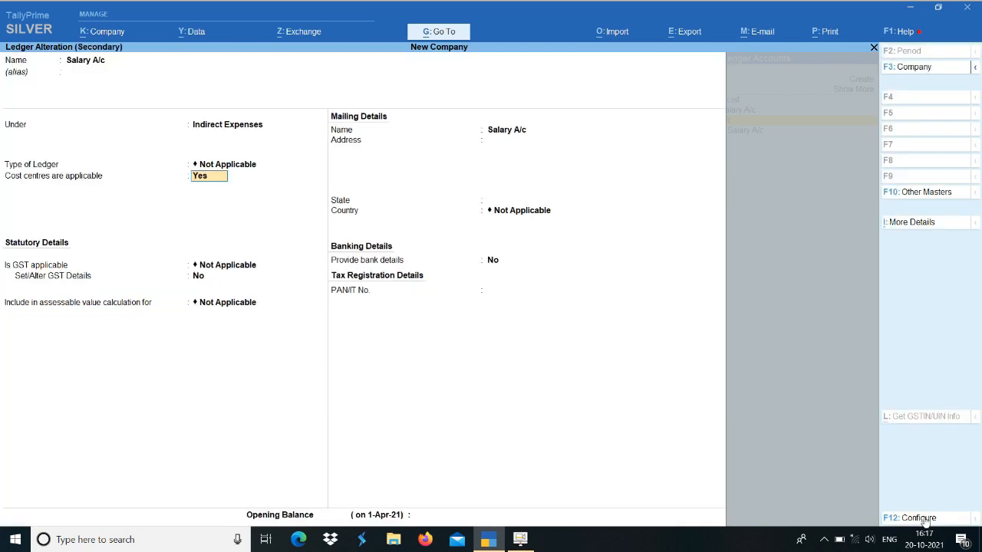
key("Escape")
key("y")
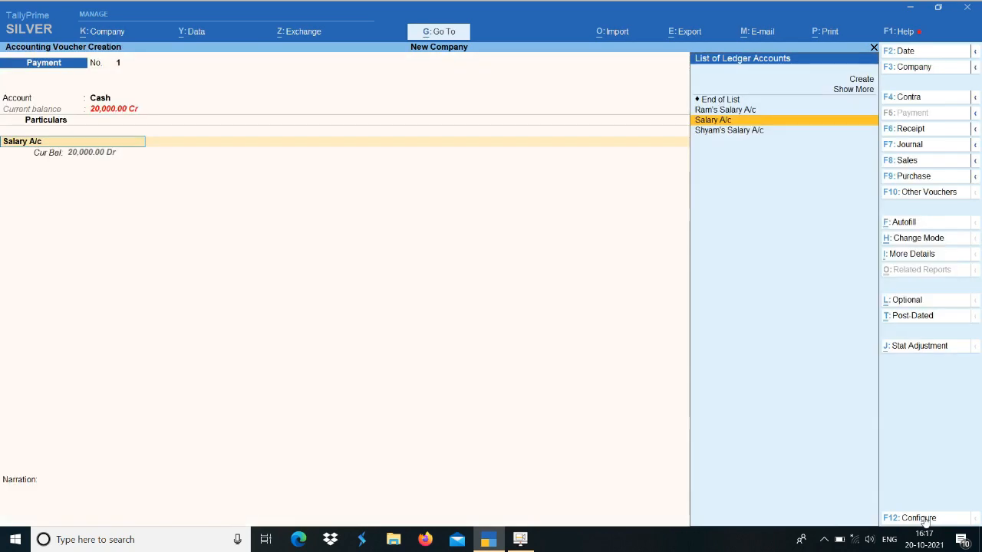
Step: Create a cost centre for the first employee under Primary and allocate 10,000 of the Salary A/c amount to it
key("Return")
key("Return")
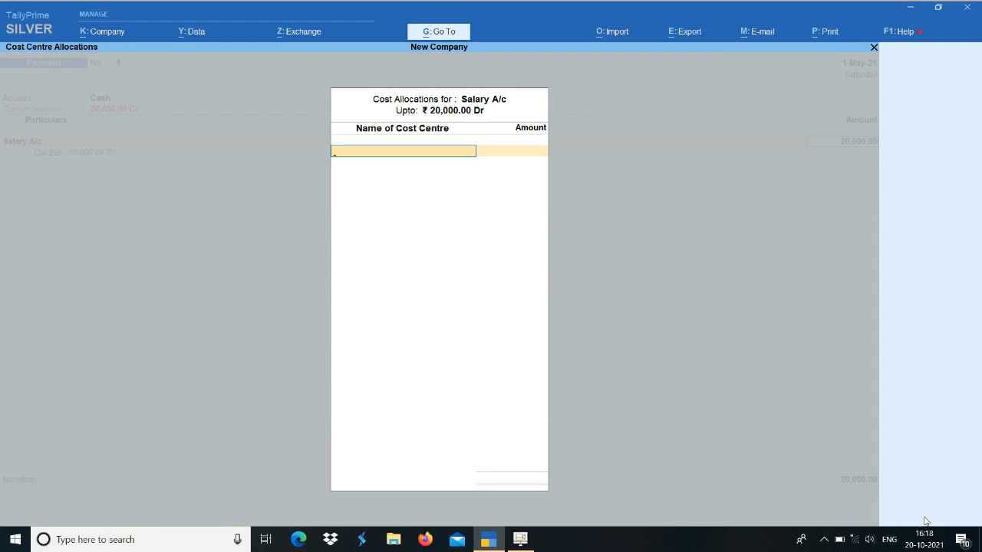
key("alt+c")
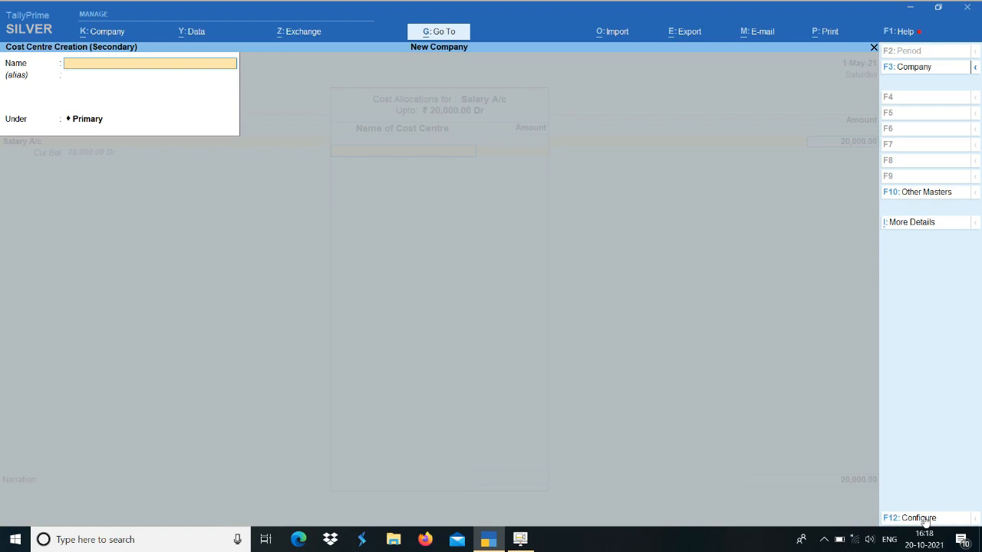
type("Ram")
key("Return")
key("Return")
key("Return")
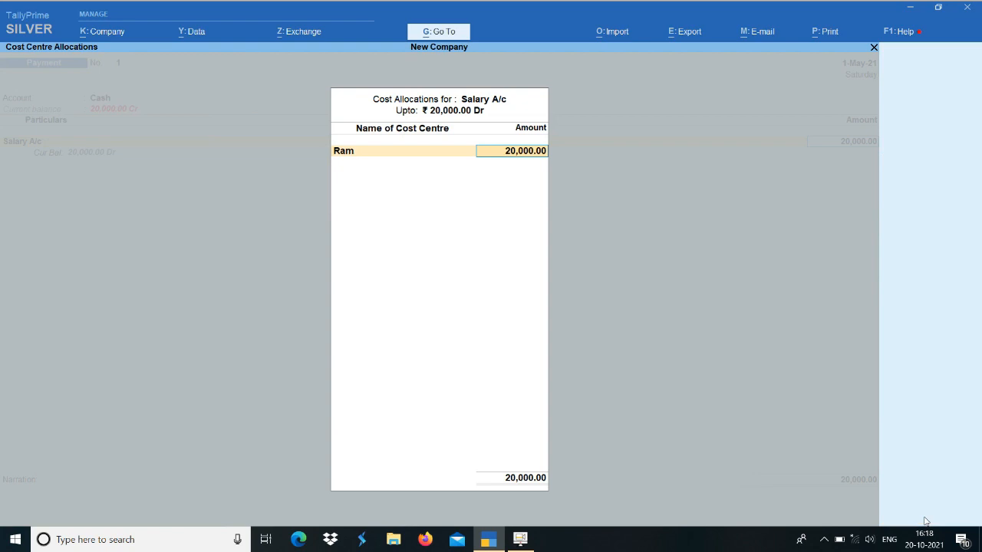
type("10,000")
key("Return")
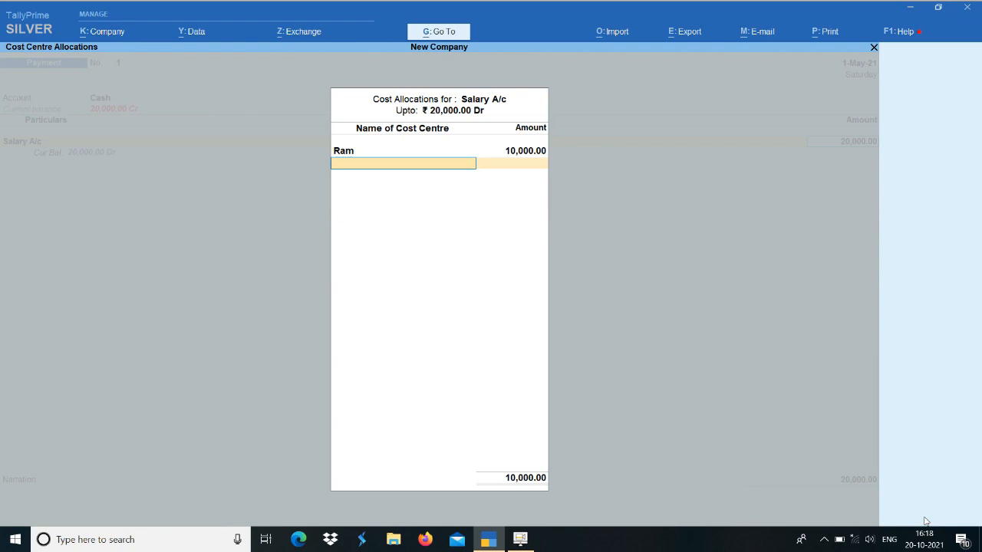
Step: Create a cost centre for the second employee under Primary and allocate the remaining 10,000 of the salary to it
key("alt+c")
type("Shyam")
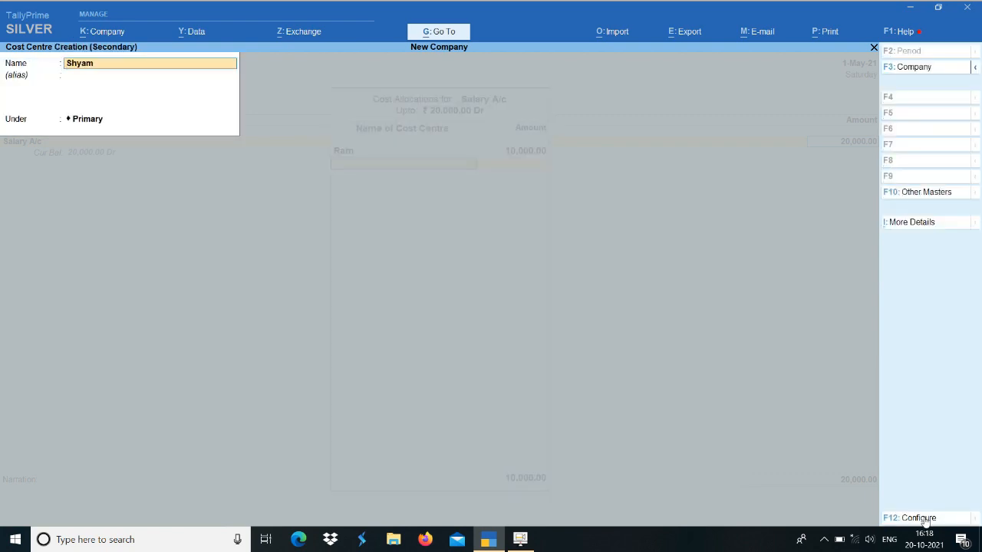
key("Return")
key("Return")
key("Return")
key("Return")
key("Return")
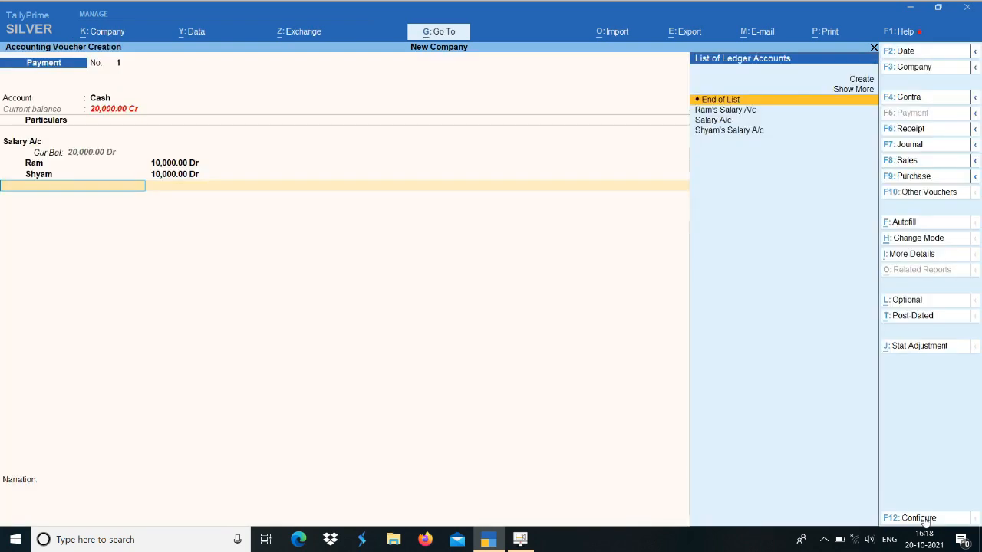
Step: End the voucher's ledger entries and save the payment voucher without a narration
key("Return")
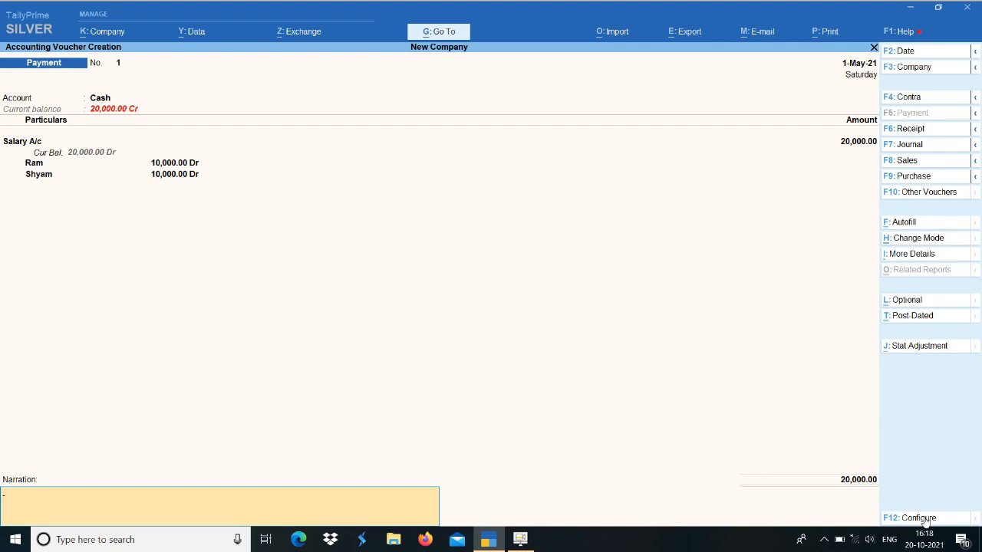
key("Return")
key("Return")
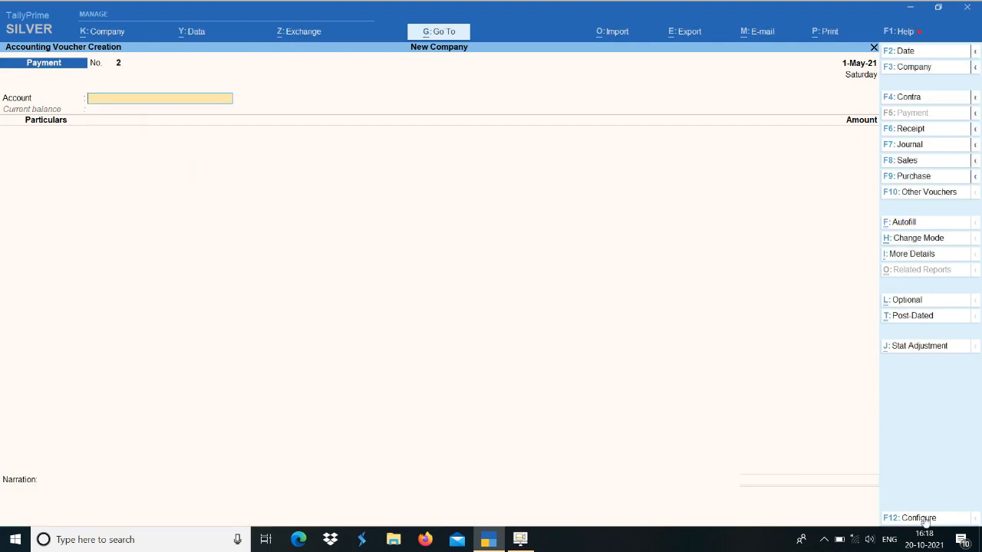
Step: View the Profit & Loss A/c, drill down from Indirect Expenses to the Salary A/c payment voucher, and return to the Gateway of Tally
key("Escape")
key("p")
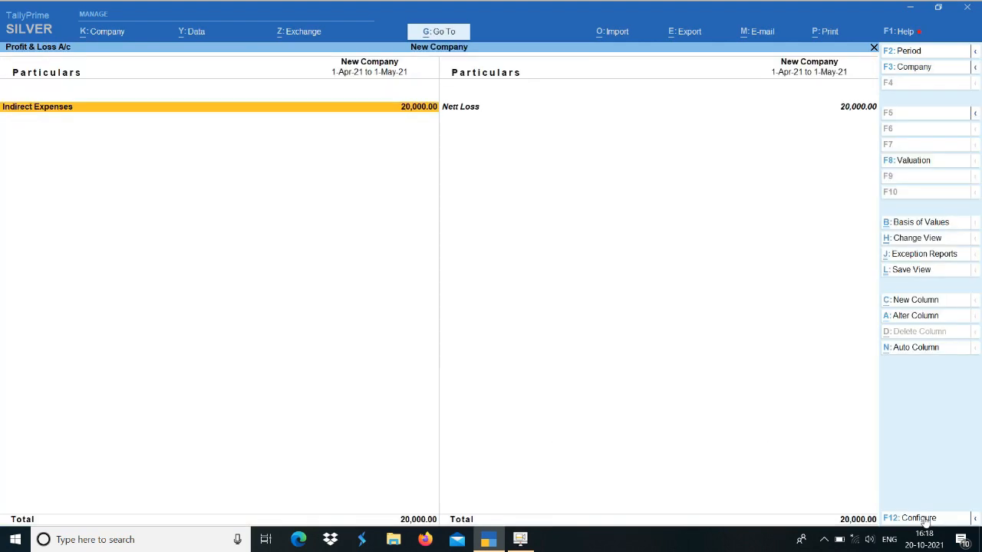
key("Return")
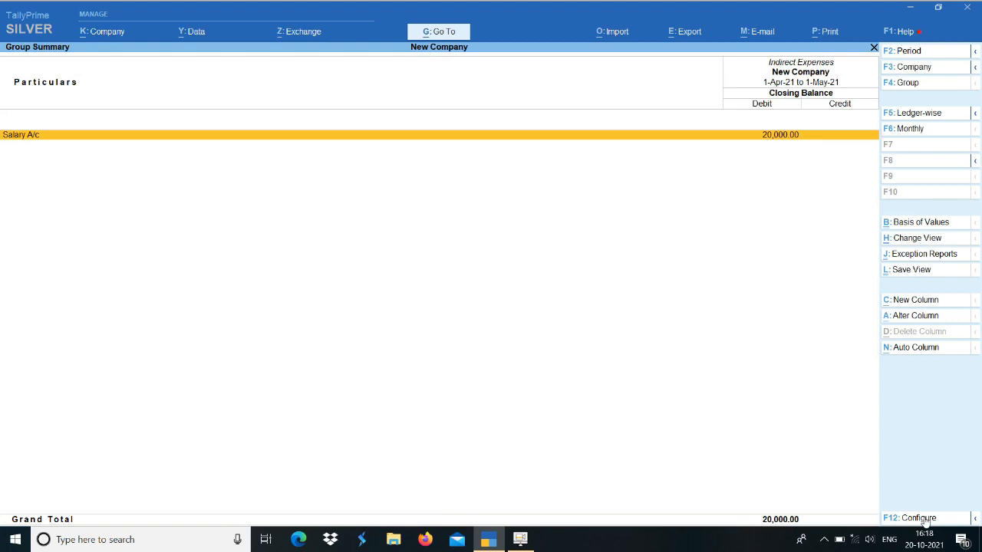
key("Return")
key("Return")
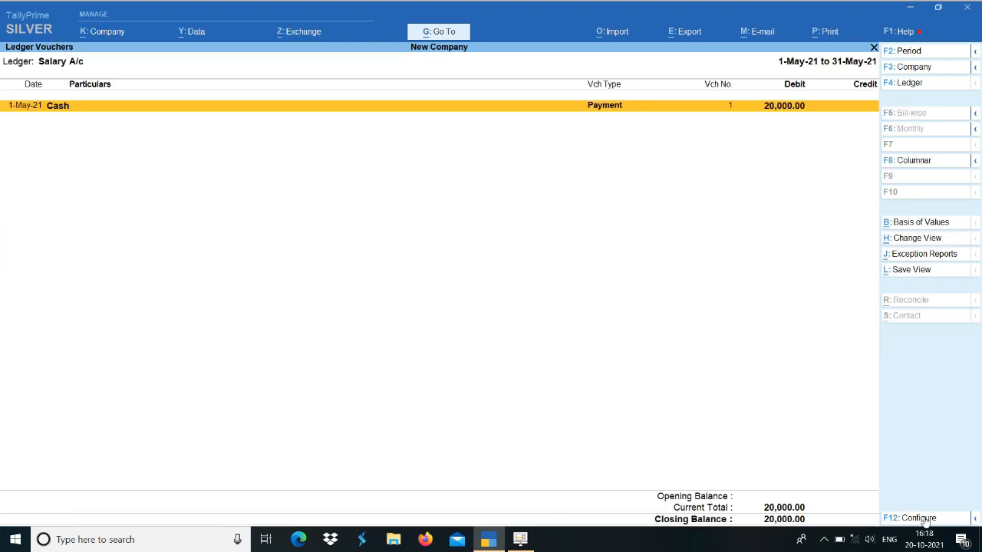
key("Return")
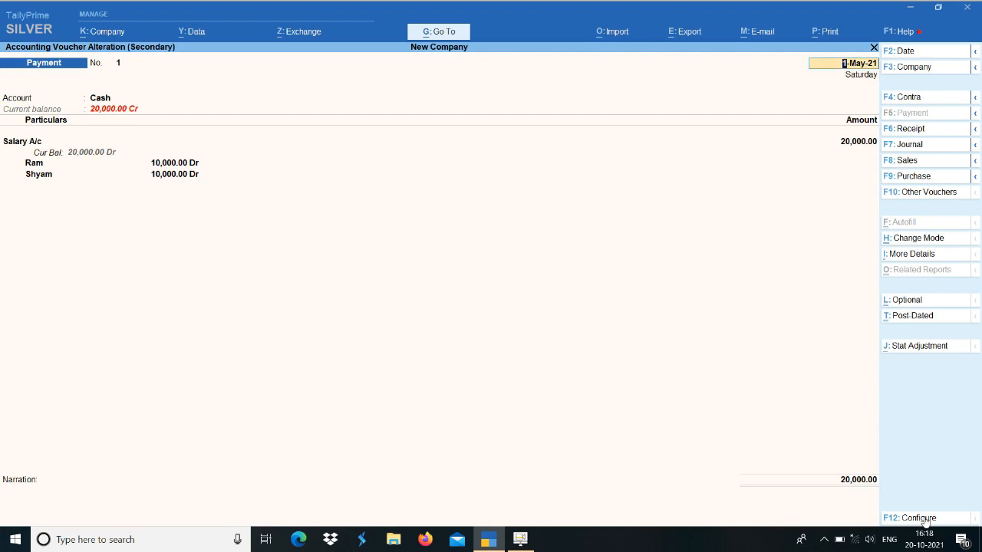
key("Escape")
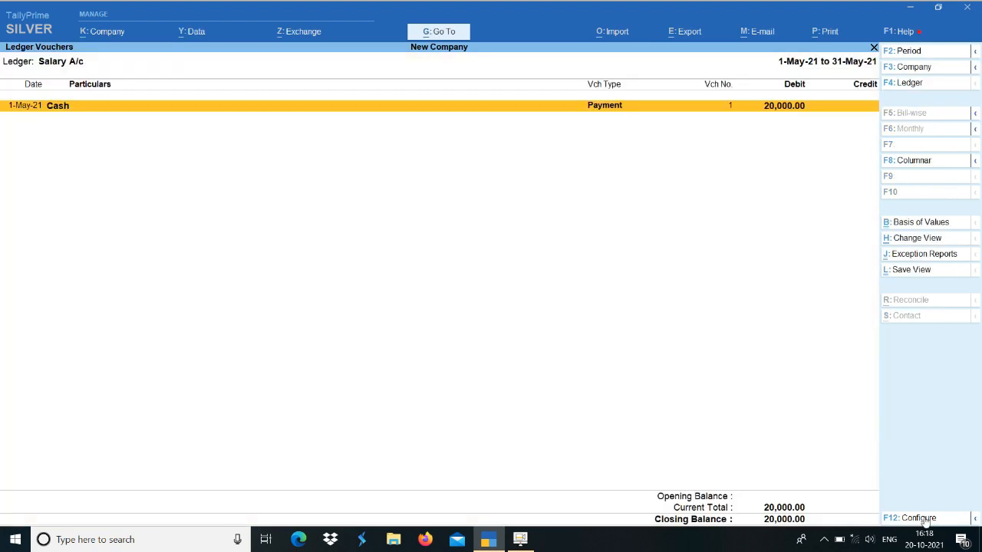
key("Escape")
key("Escape")
key("Escape")
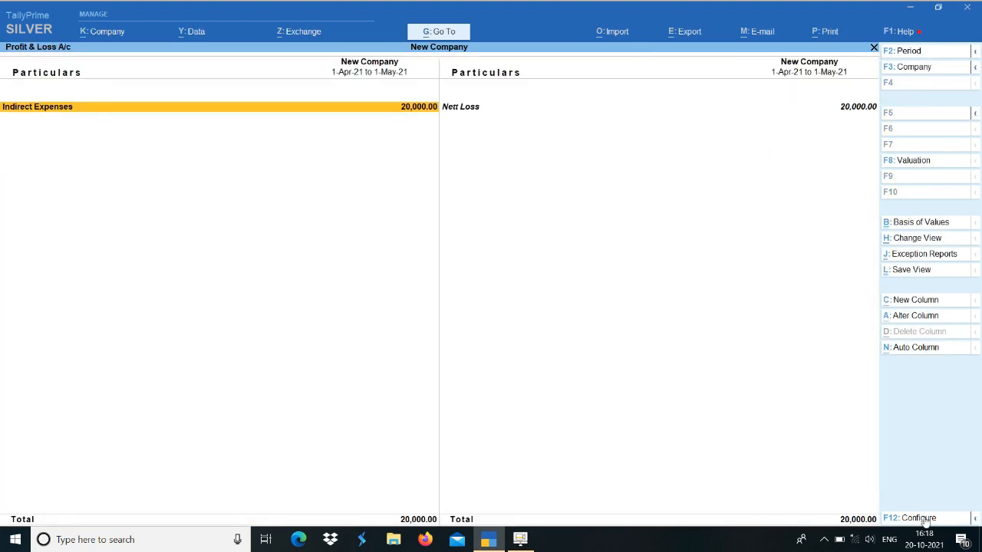
key("Escape")
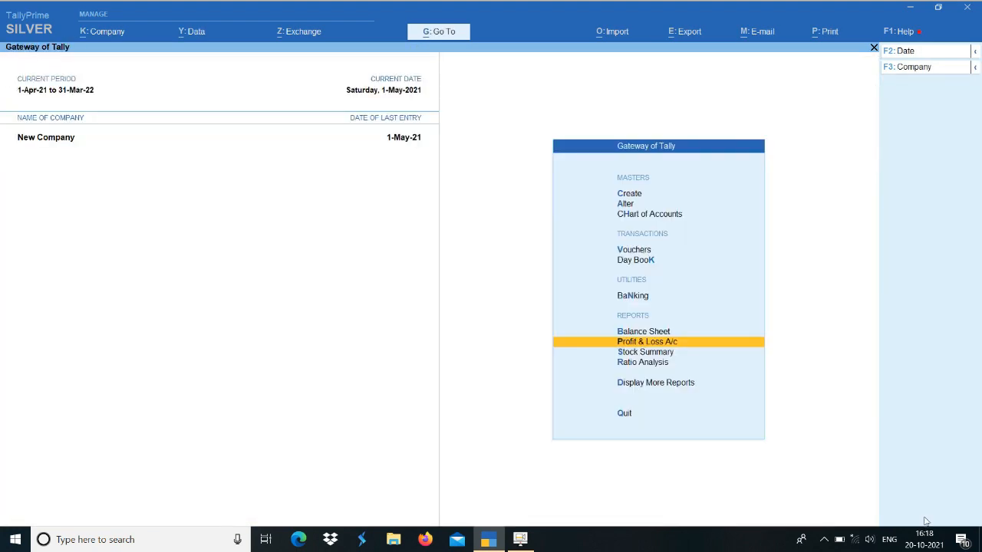
Step: View the Cost Centre Summary report for the employees' cost centres and return to the Gateway of Tally
key("d")
key("Down")
key("Down")
key("Down")
key("Down")
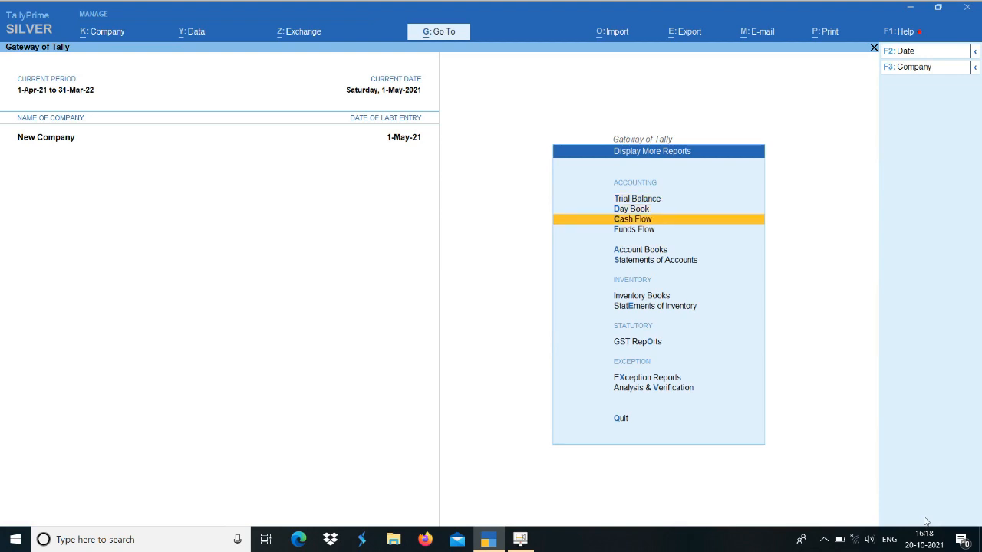
key("Return")
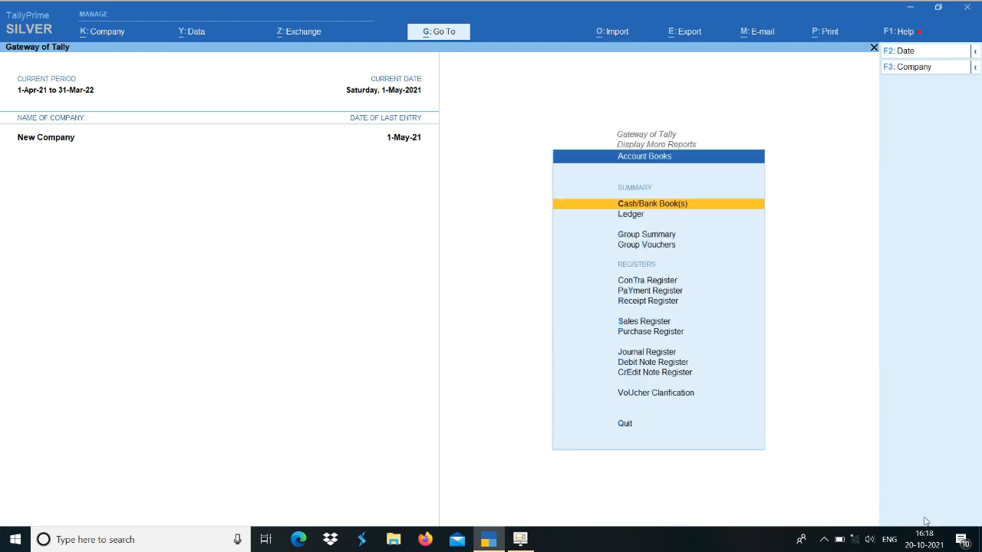
key("Escape")
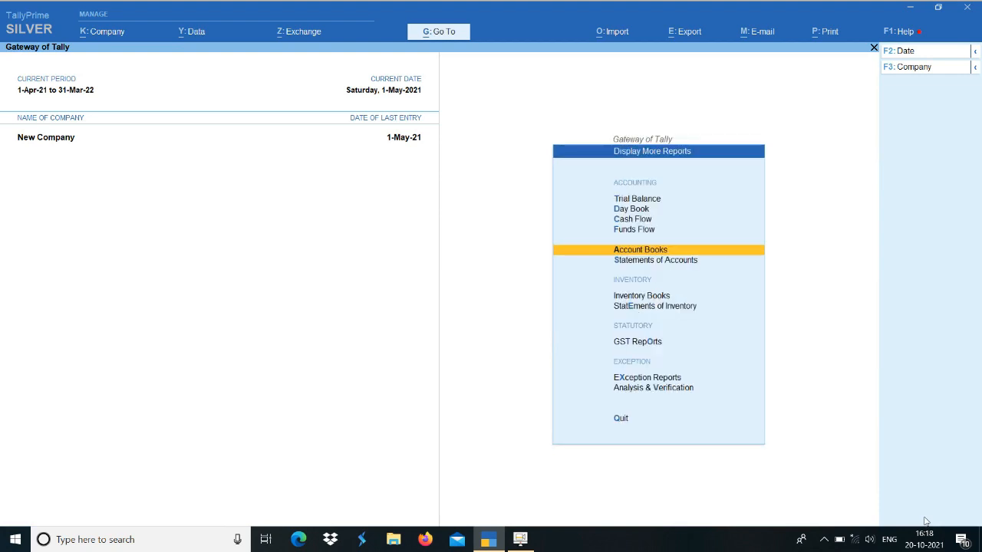
key("Down")
key("Return")
key("Return")
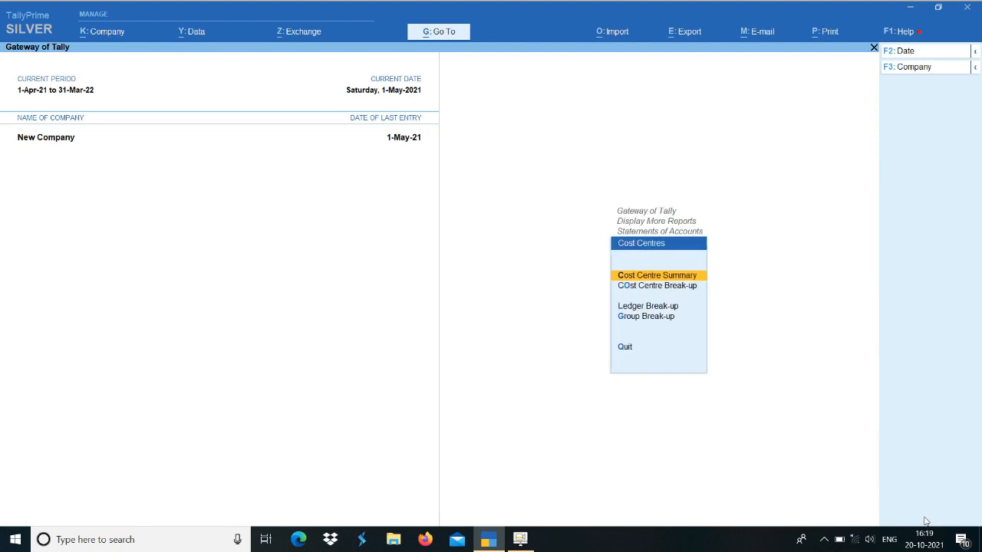
key("Return")
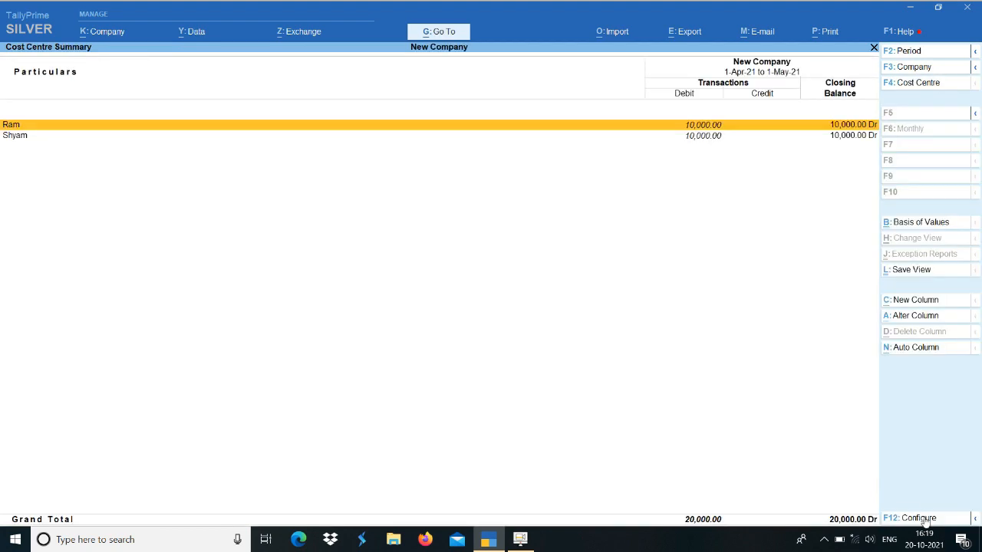
key("Escape")
key("Escape")
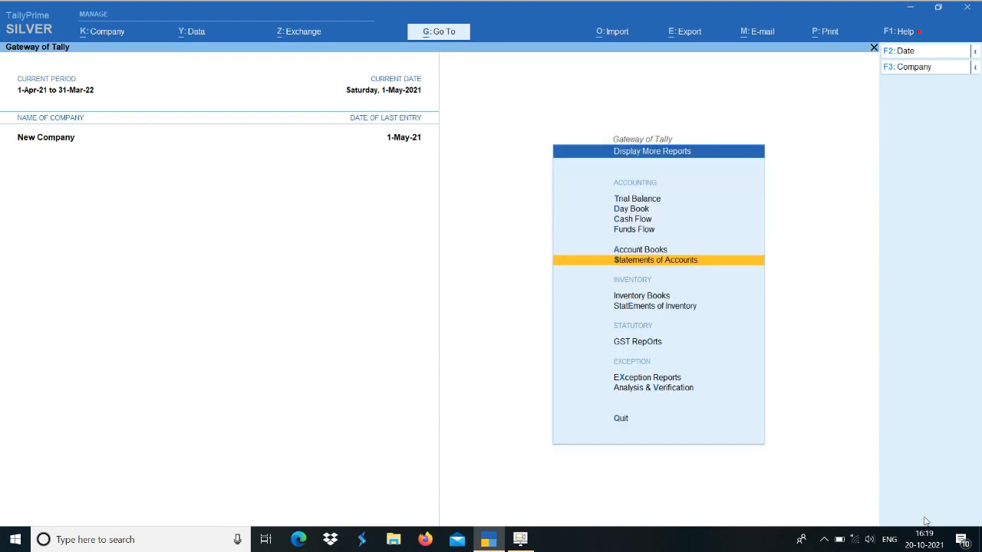
key("Escape")
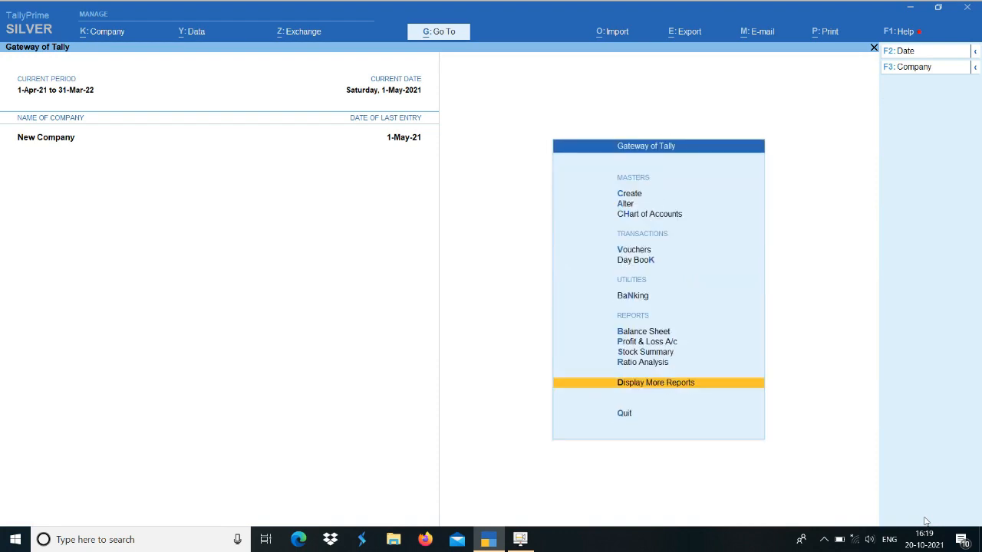
Step: Bring up the choice of cost centre reports again within Statements of Accounts
key("Return")
key("Down")
key("Down")
key("Down")
key("Down")
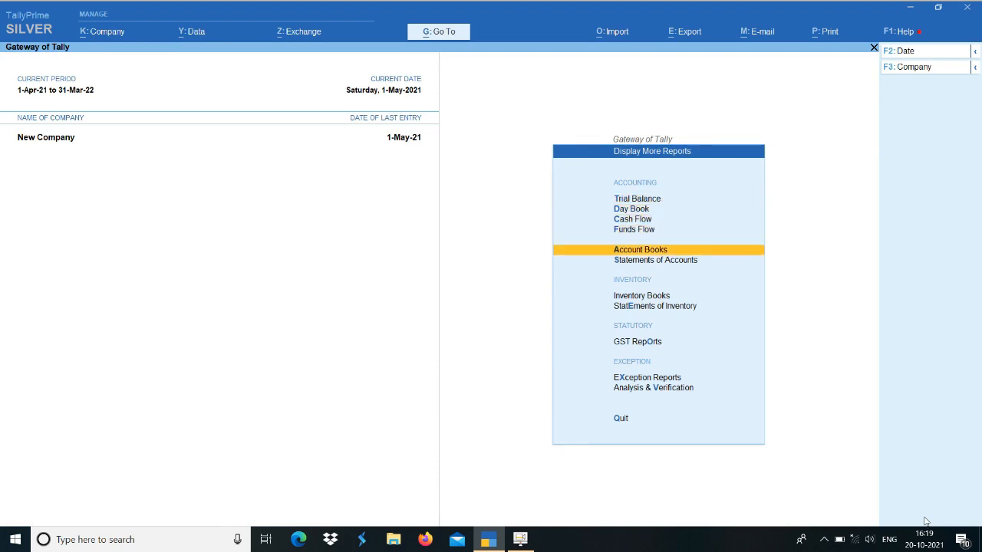
key("Down")
key("Return")
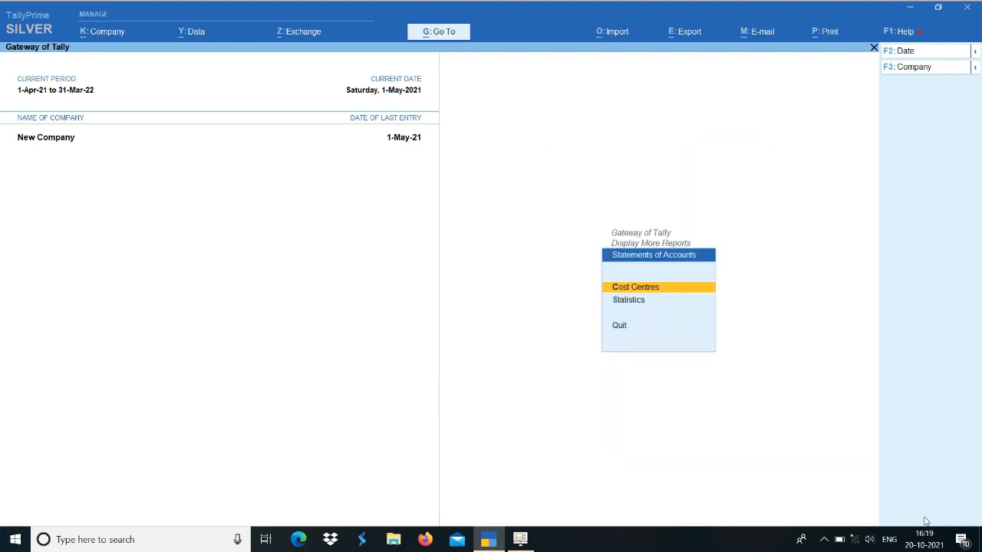
key("Return")
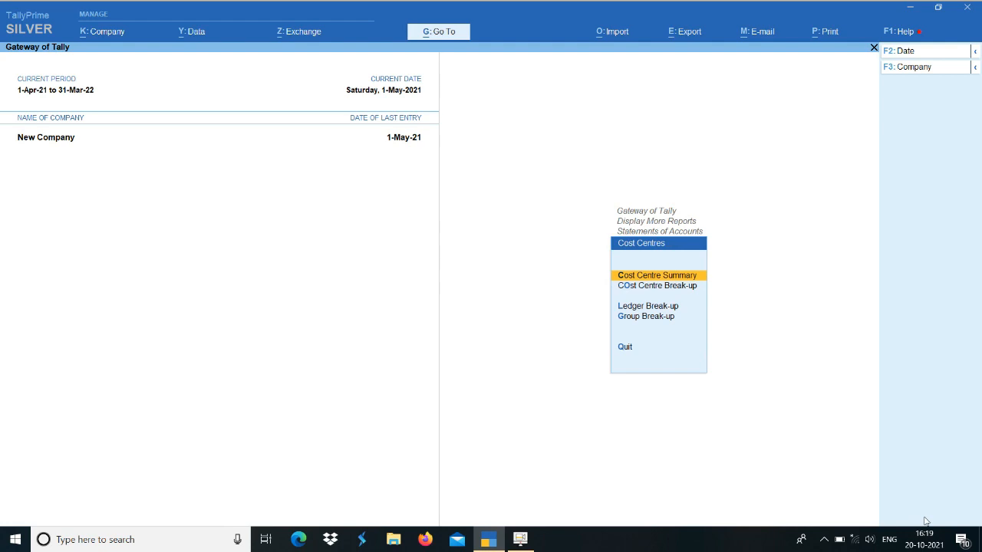
Step: View the Cost Centre Summary report and select the second employee's cost centre
key("Return")
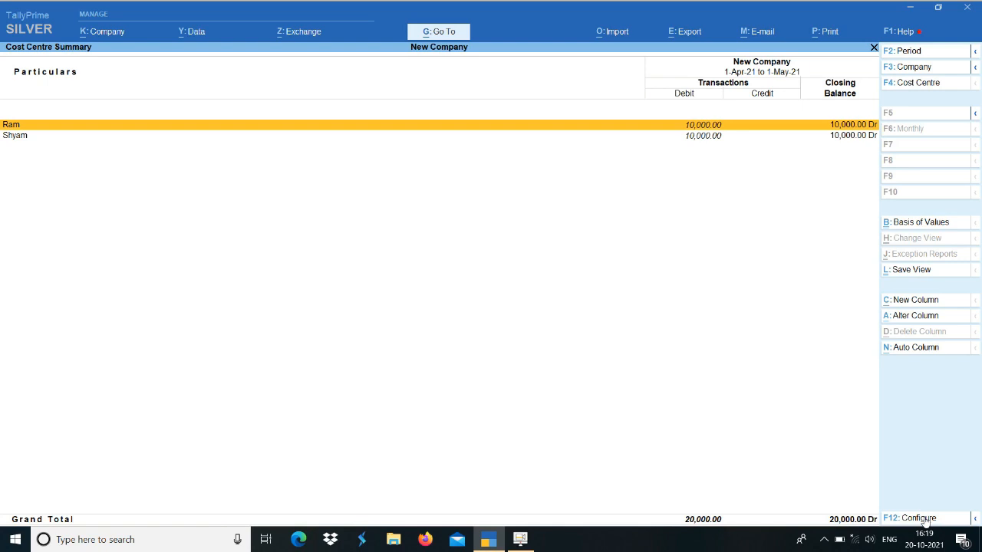
key("Down")
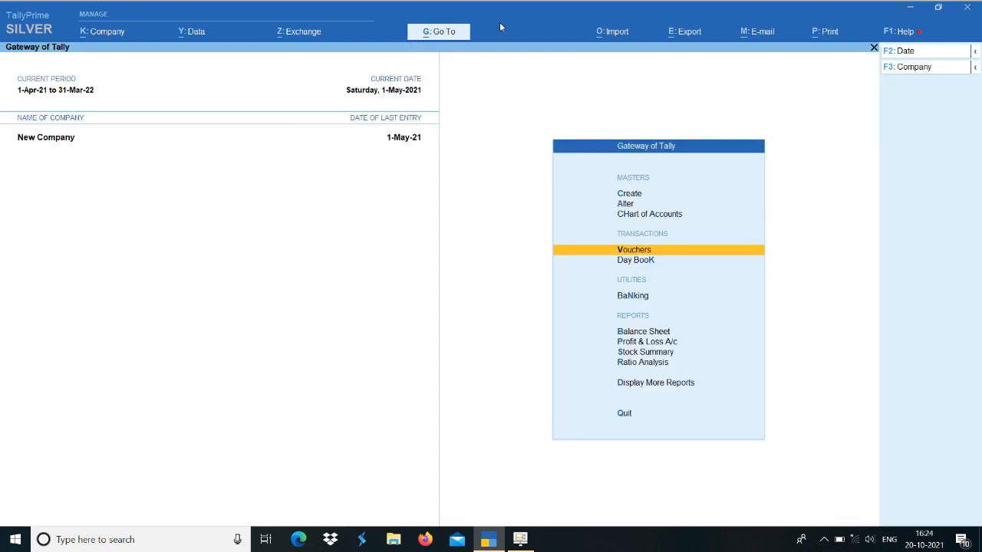
Step: Begin a payment voucher from the Cash account and enter 10,000 against the first employee's salary ledger
key("Return")
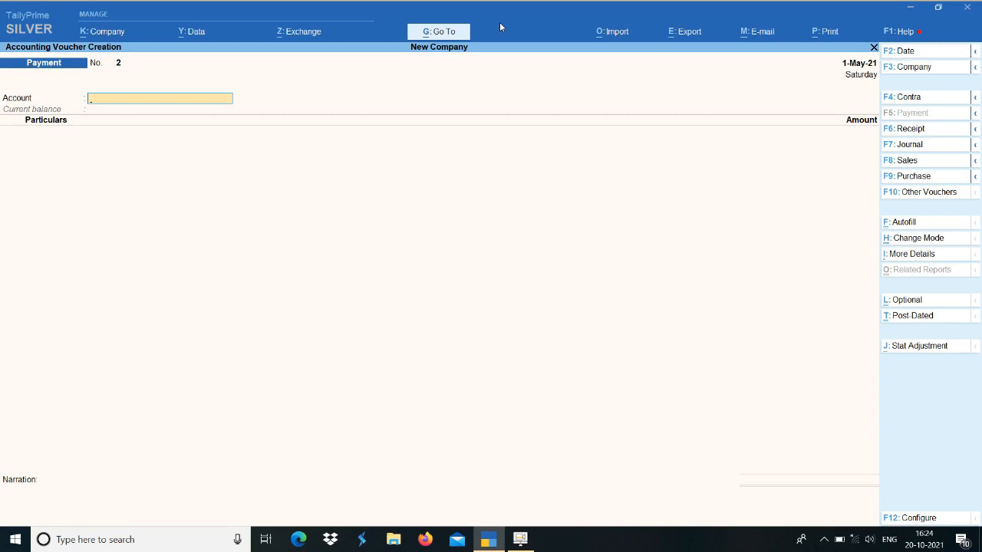
type("Cas")
key("Return")
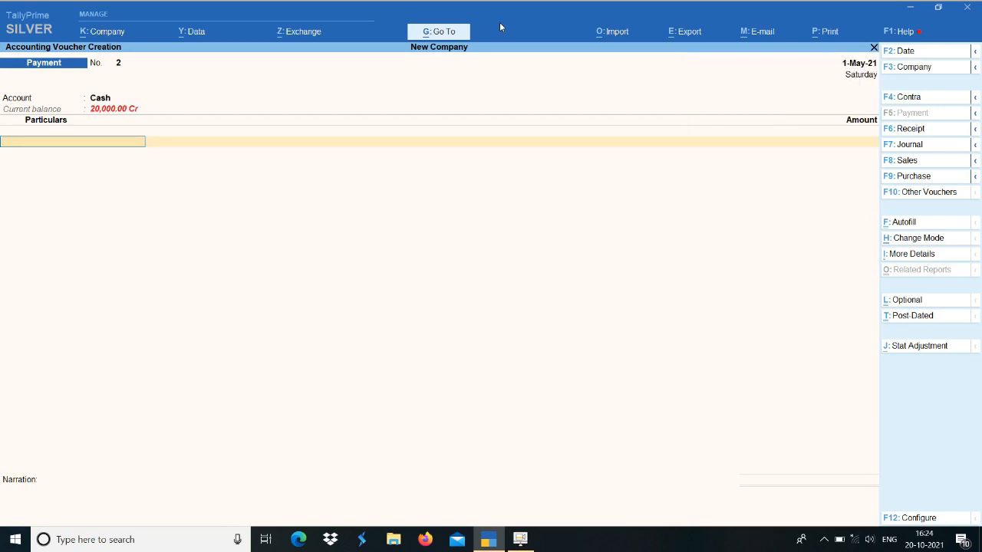
type("Ram")
key("Return")
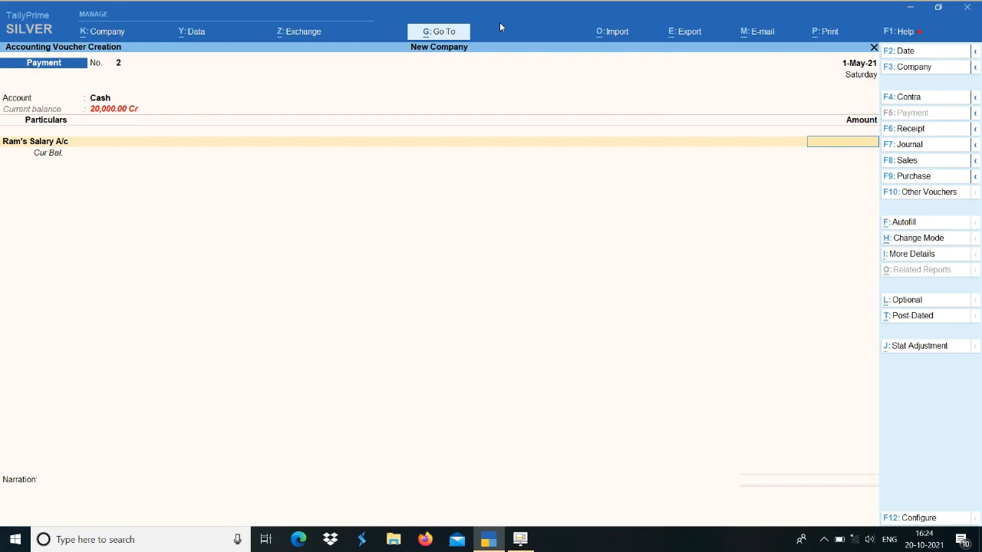
type("10000")
key("Return")
Step: Add the second employee's salary ledger with an amount of 10,000 and quit its cost centre allocation without allocating
type("Shy")
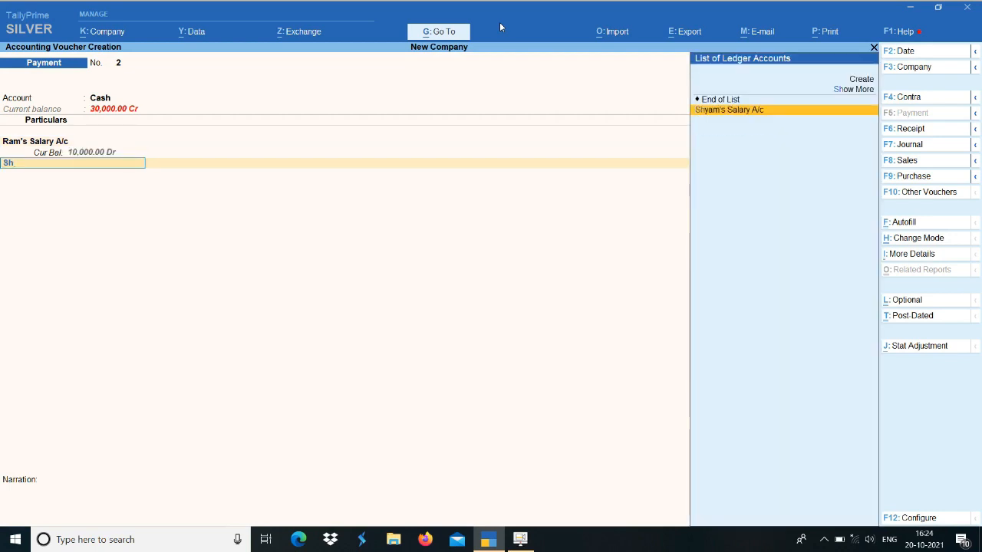
key("Return")
type("10000")
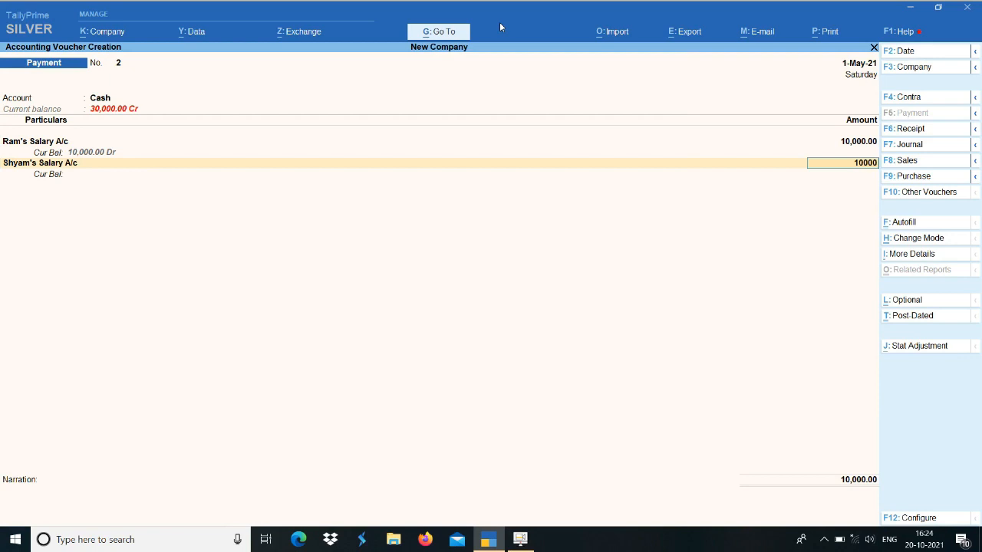
key("Return")
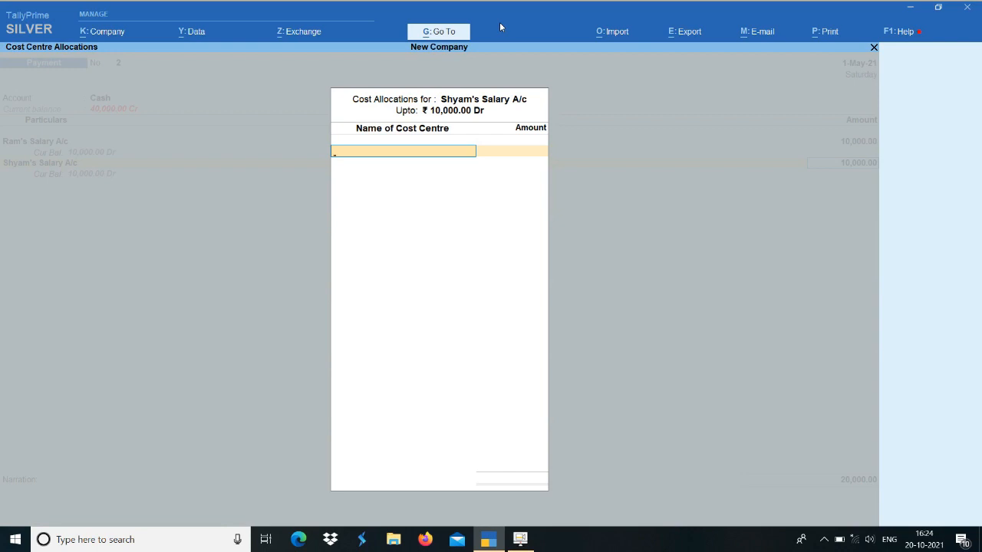
key("Escape")
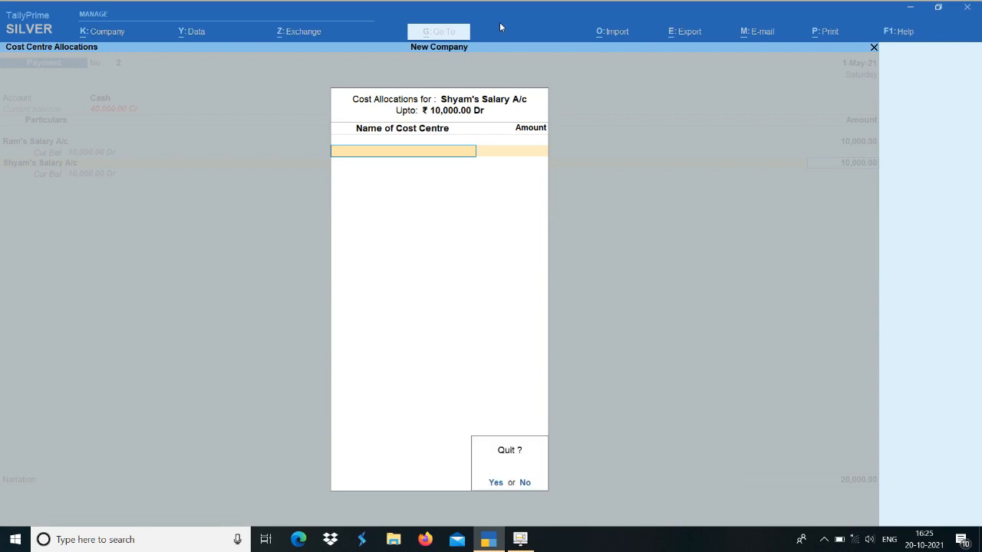
key("Return")
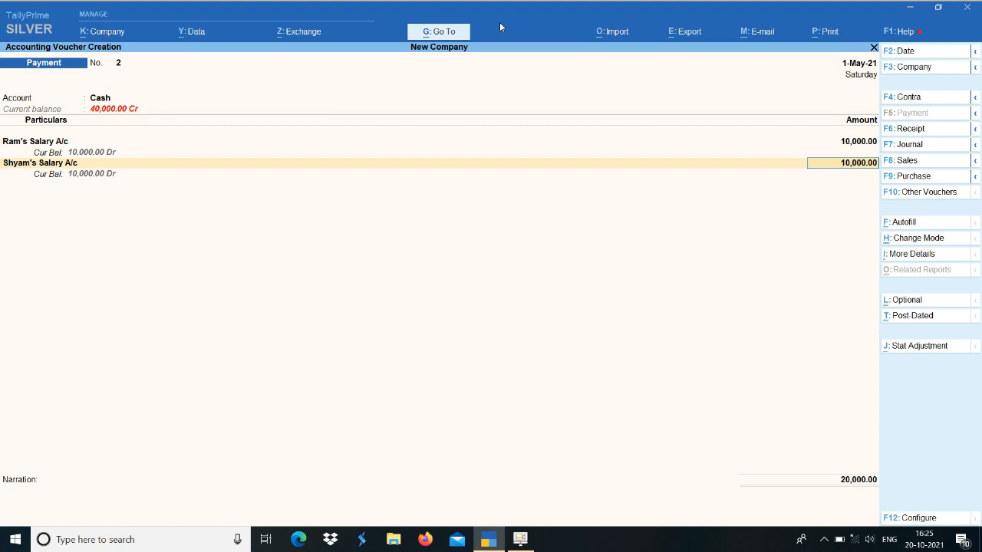
Step: Alter the second employee's salary ledger from within the voucher so that cost centres are not applicable, and accept its voucher line
key("BackSpace")
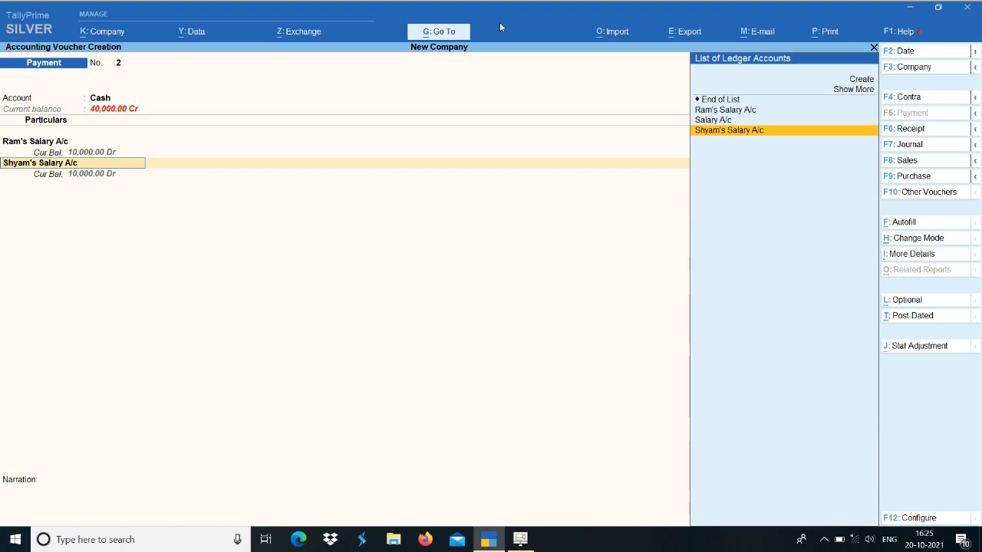
key("ctrl")
key("ctrl+Return")
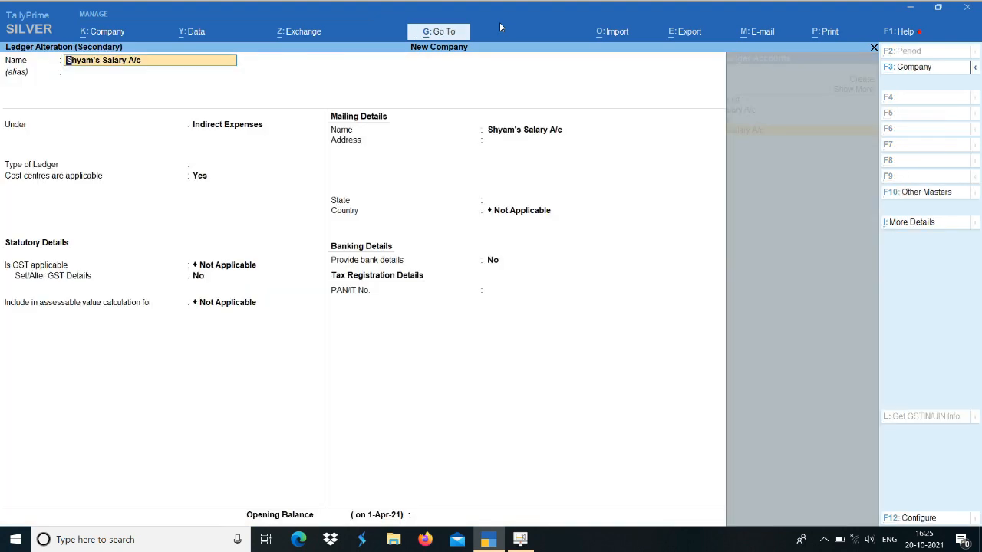
key("Return")
key("Return")
key("Return")
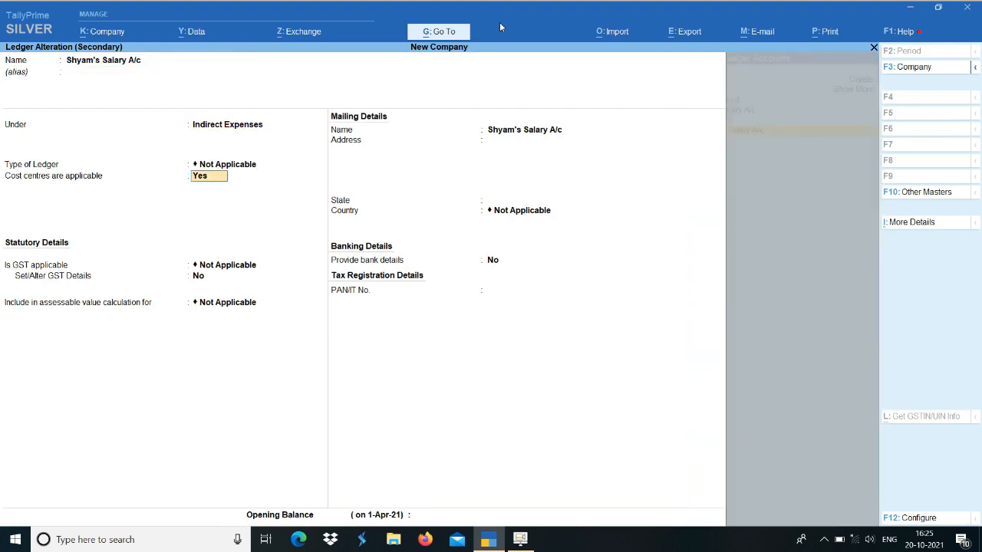
type("n")
key("Return")
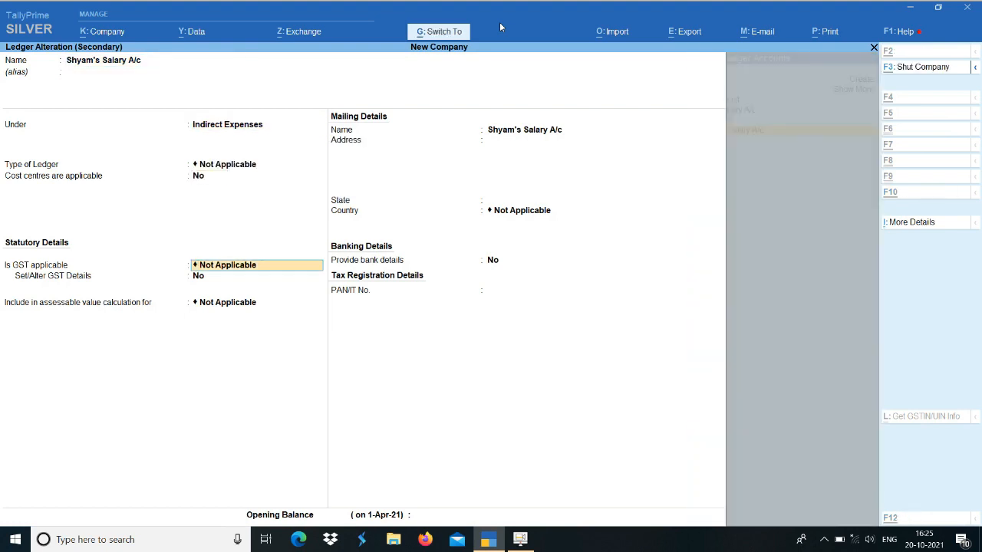
key("ctrl+a")
key("Return")
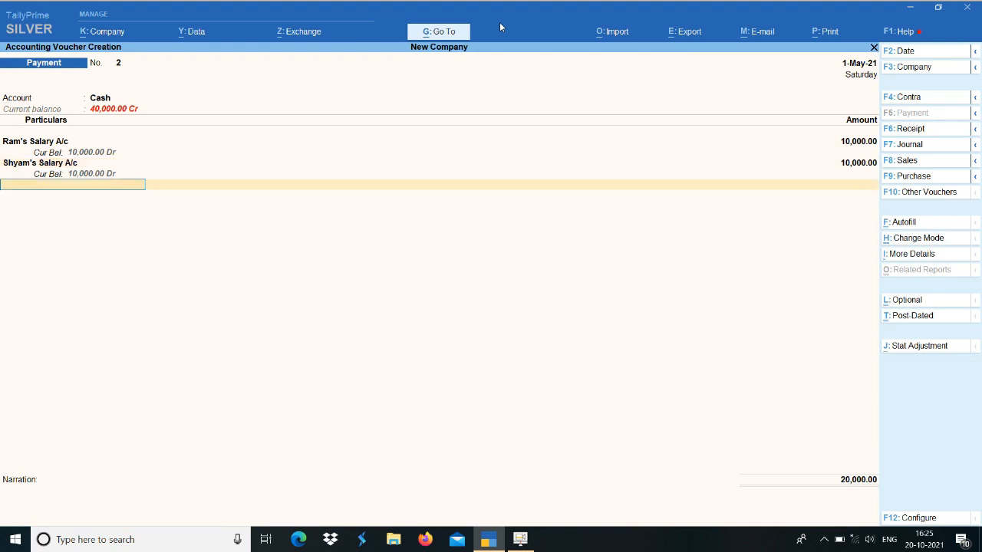
Step: End the ledger entries, save the payment voucher without a narration and quit voucher creation
key("Return")
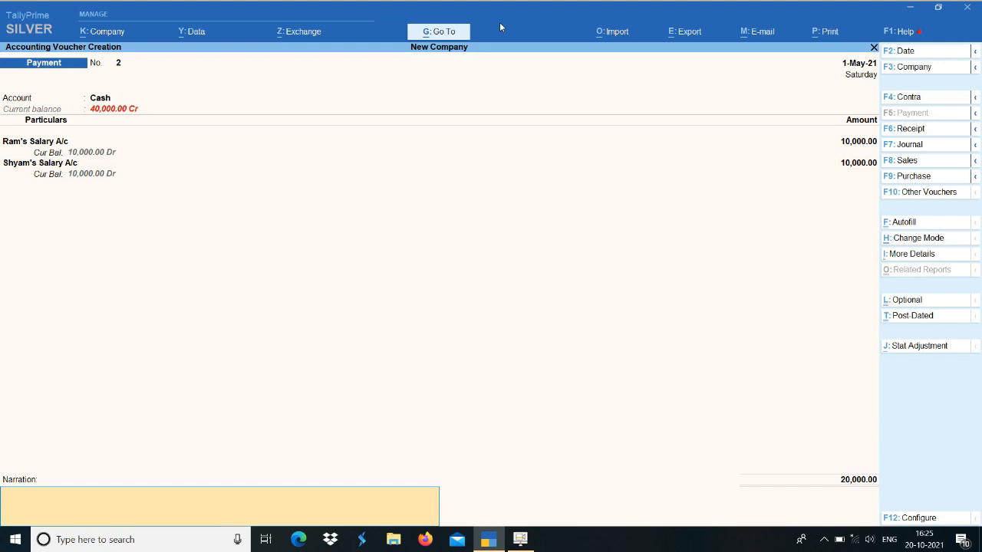
key("Return")
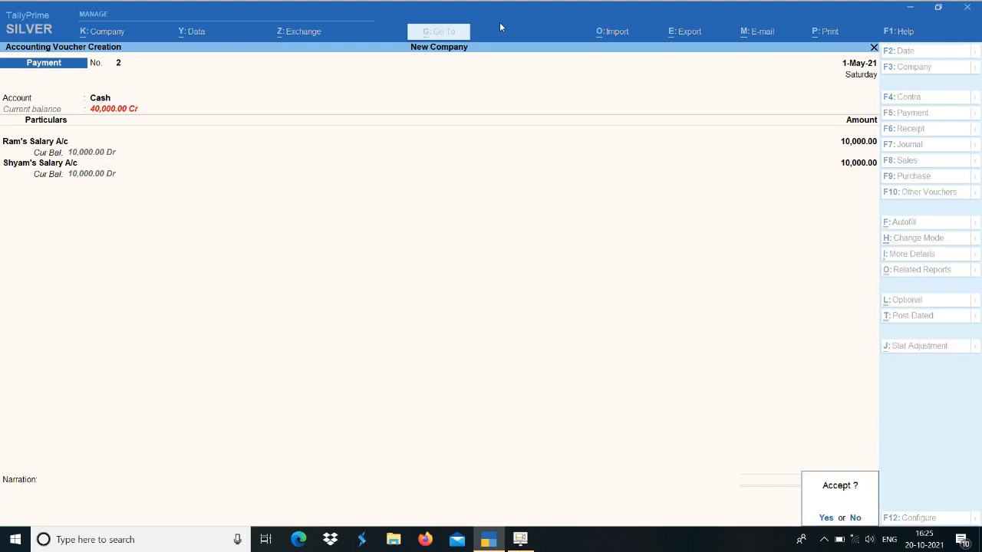
key("Return")
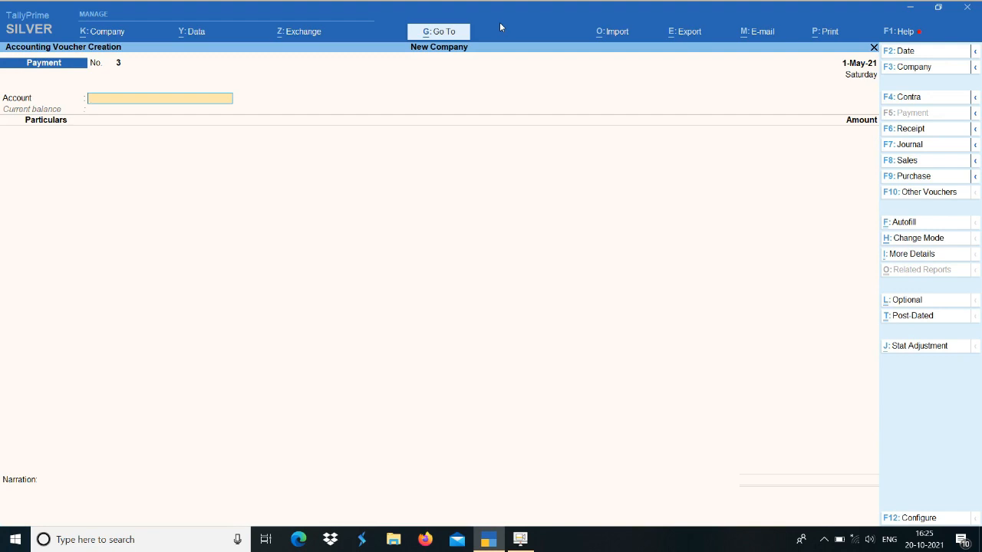
key("Escape")
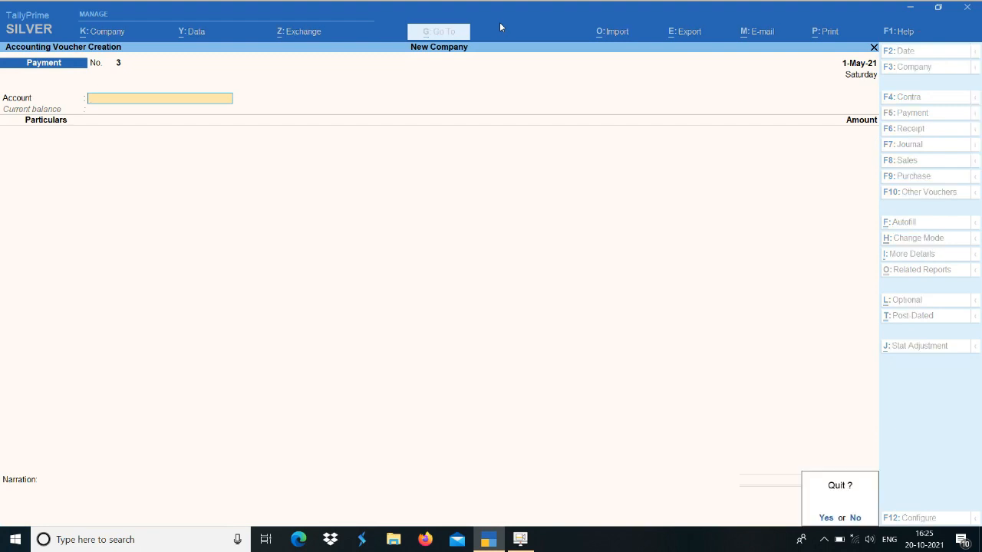
key("Return")
Step: View the Profit & Loss A/c with its Indirect Expenses group summary and return to the Gateway of Tally
key("p")
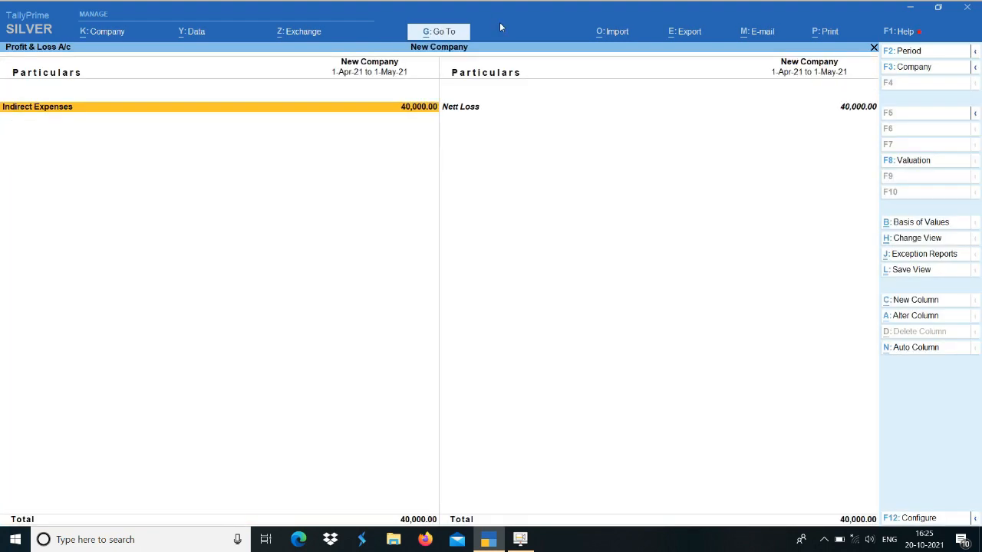
key("Return")
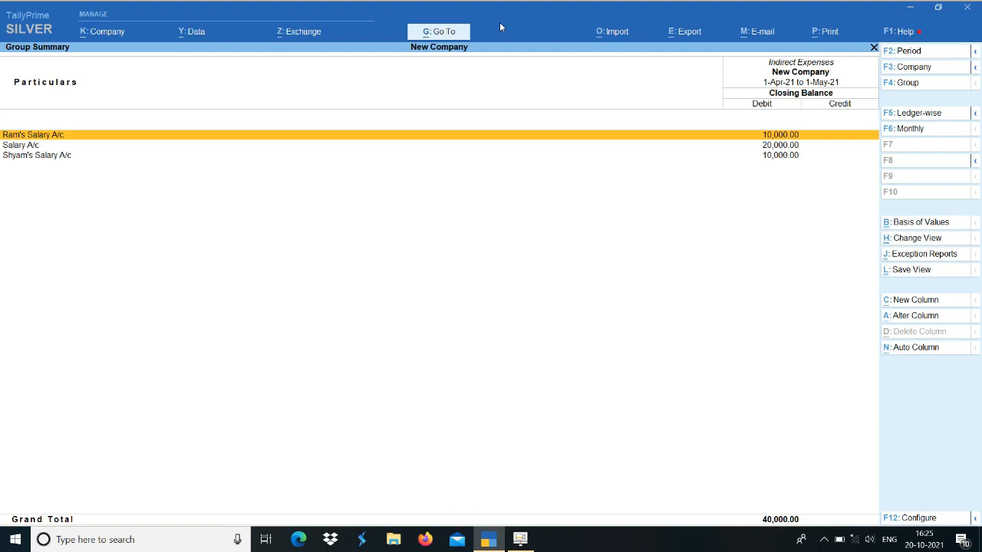
key("Escape")
key("Escape")
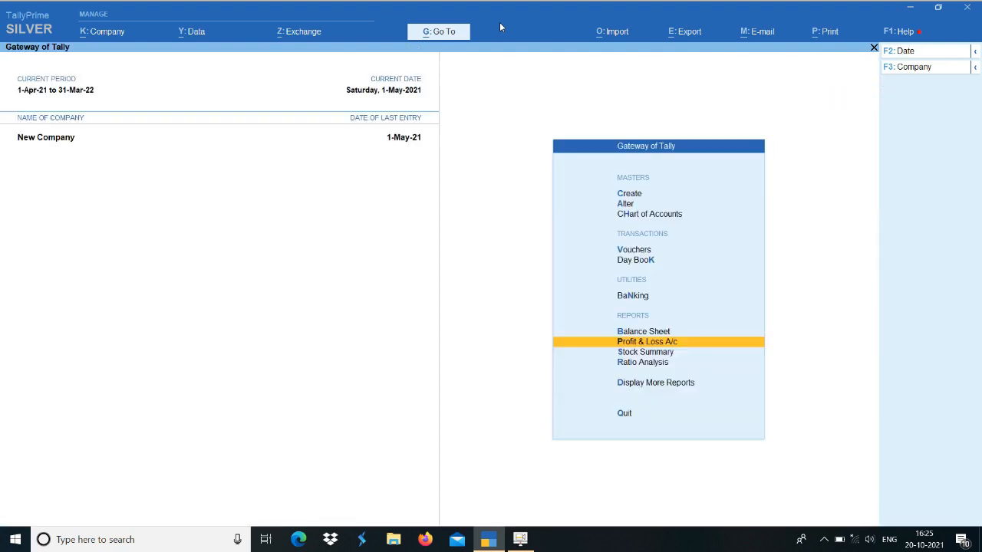
Step: Drill down from Indirect Expenses in the Profit & Loss A/c to the Salary A/c ledger vouchers and return to the group summary
key("p")
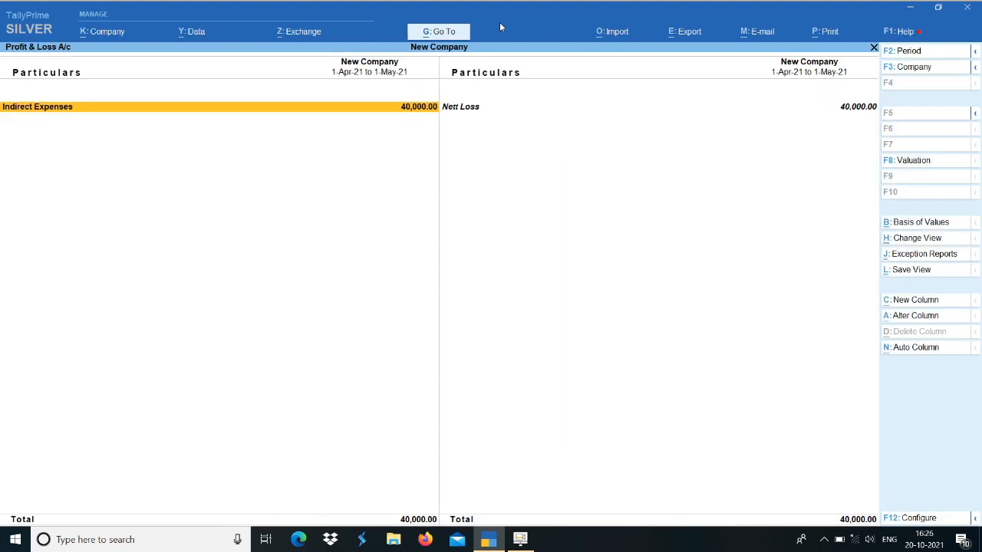
key("Return")
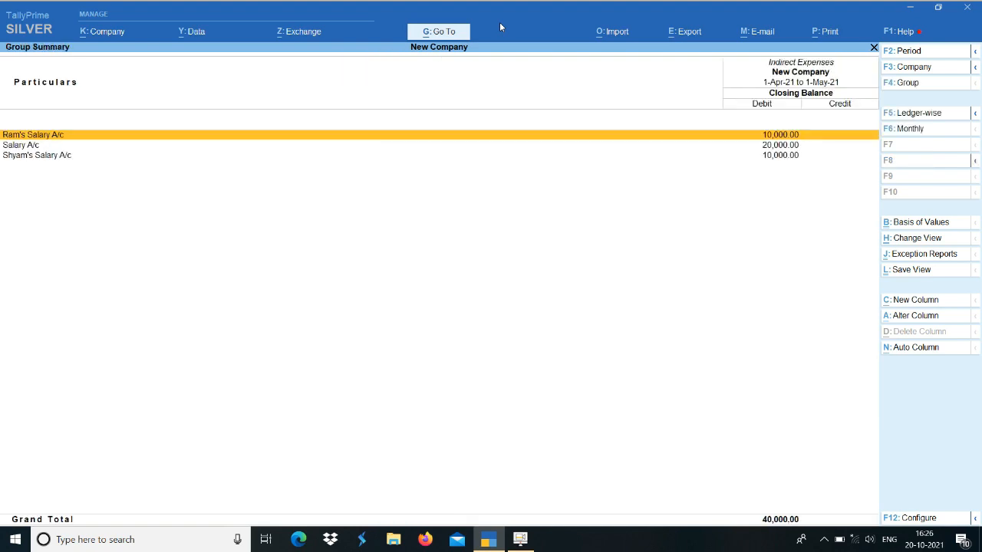
key("Down")
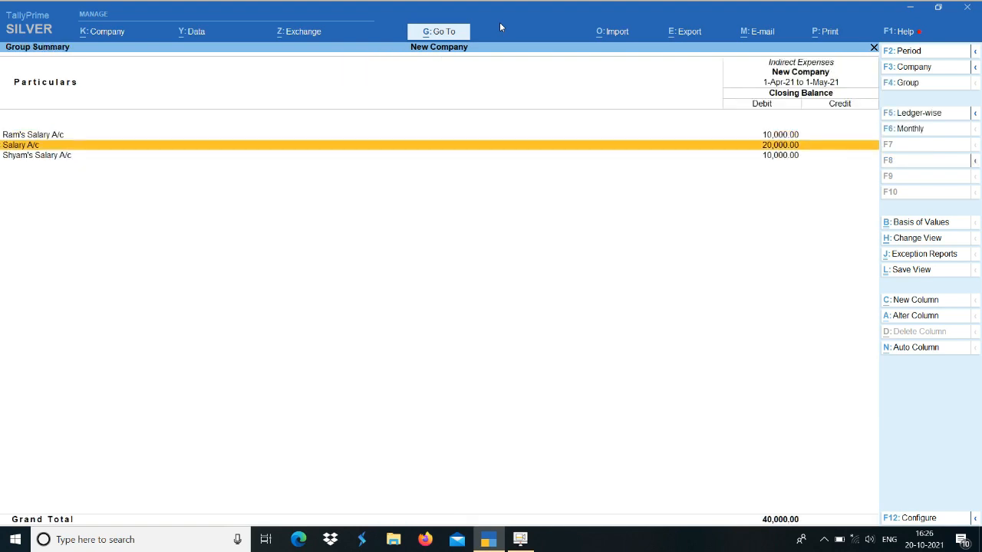
key("Return")
key("Return")
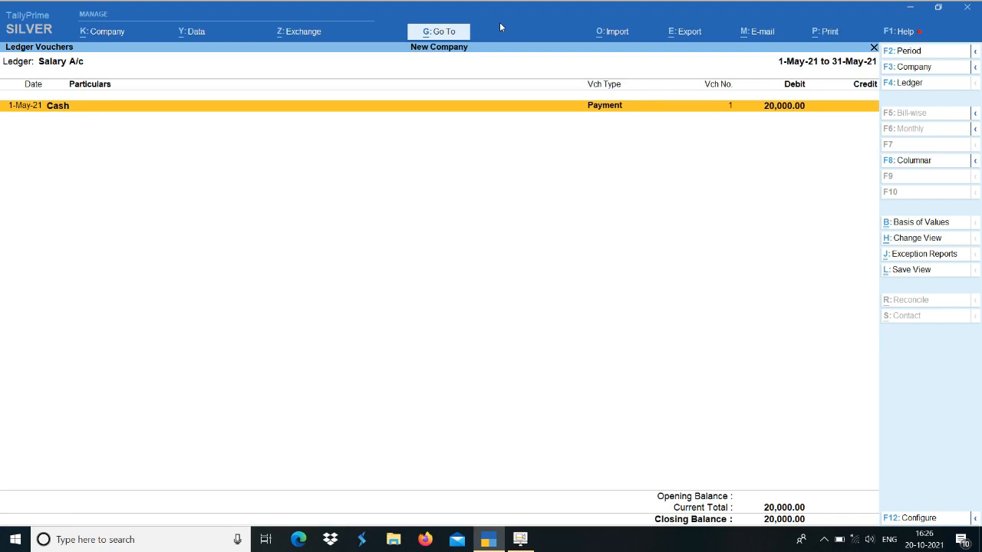
key("Escape")
key("Escape")
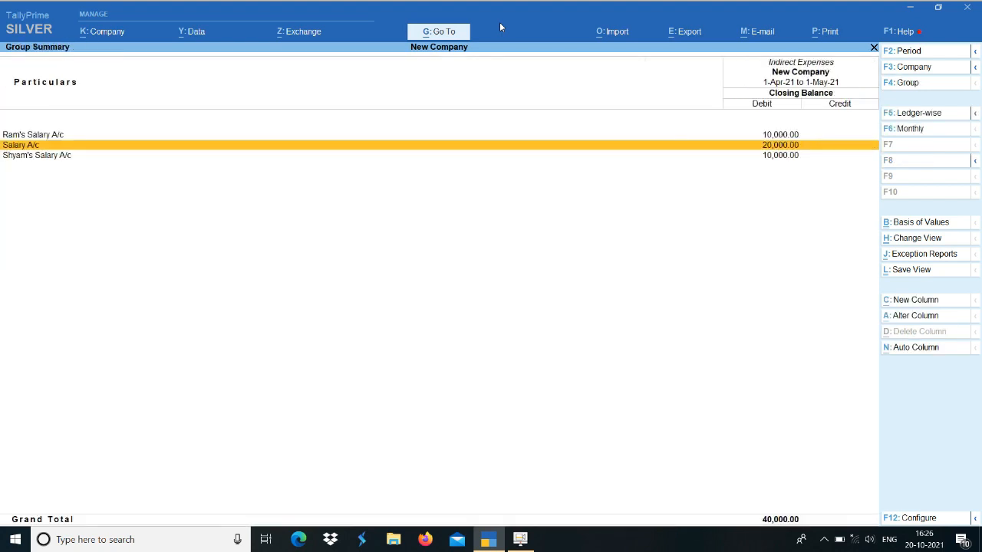
Step: Review the separate employee salary ledgers within Indirect Expenses and return to the Gateway of Tally
key("Up")
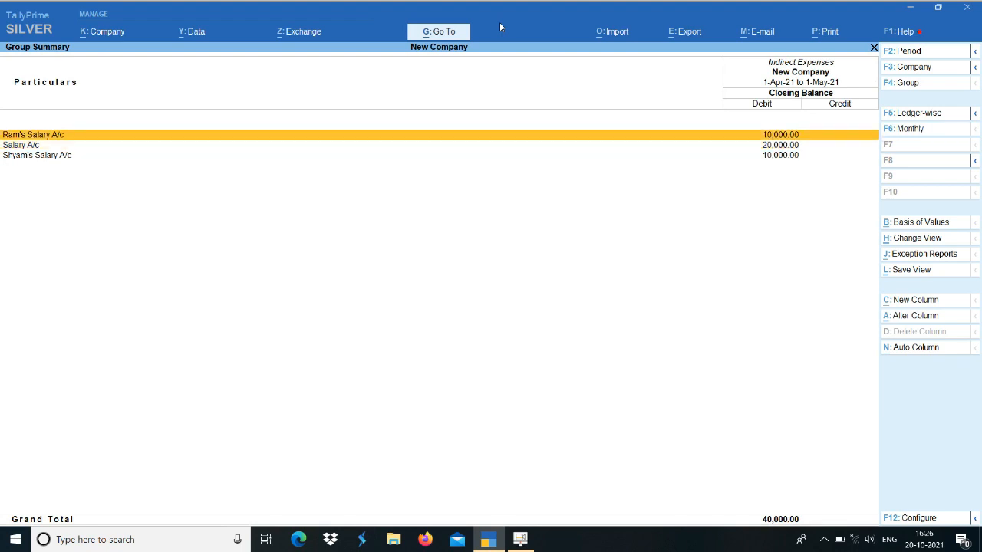
key("Down")
key("Down")
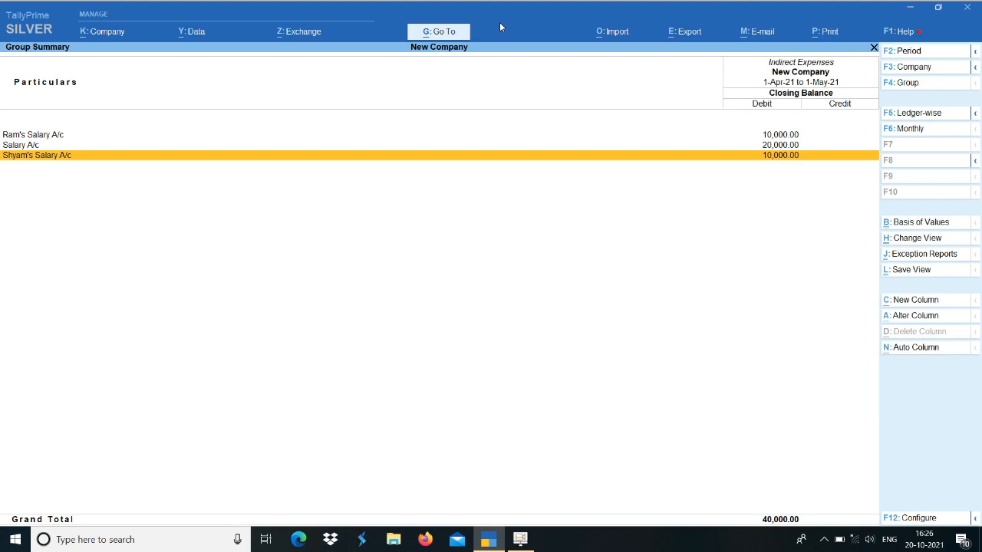
key("Escape")
key("Return")
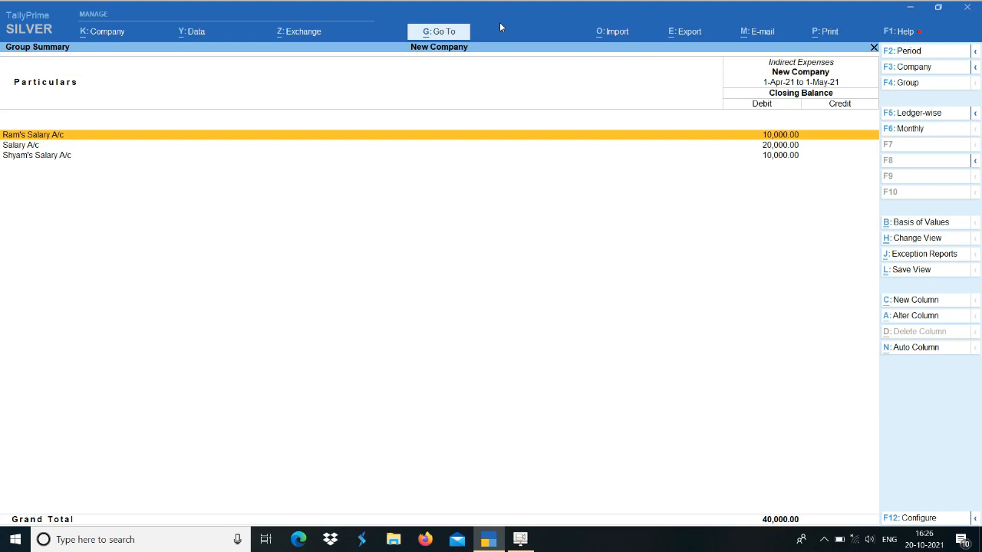
key("Escape")
key("Escape")
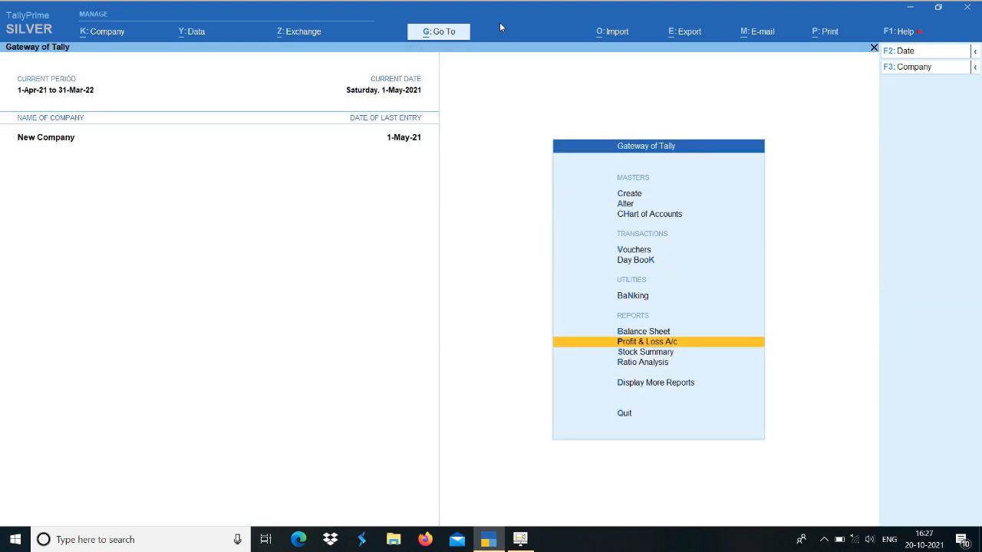
Step: Start creating a new accounting group and name it Salary A/c
key("Up")
key("Up")
key("Up")
key("Up")
key("Up")
key("Up")
key("Up")
key("Return")
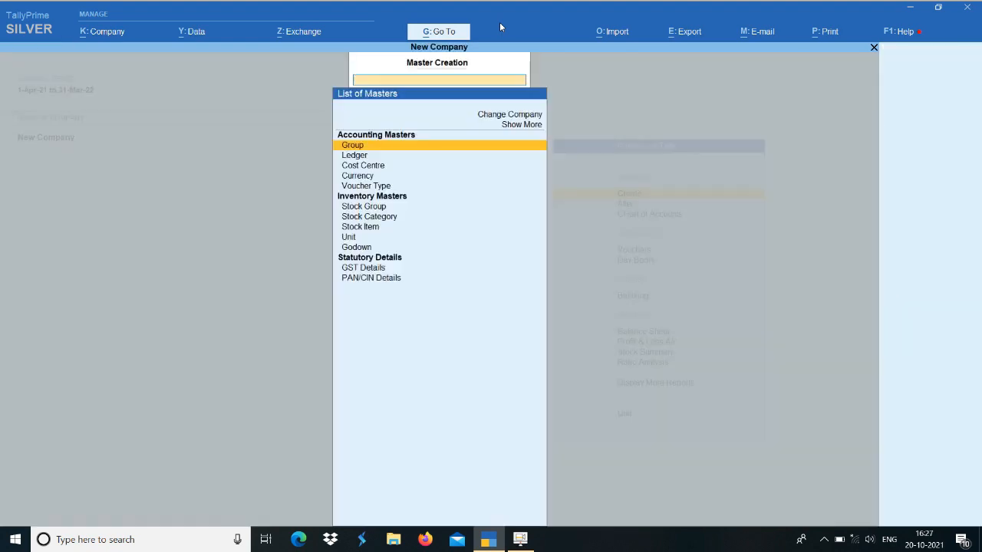
key("Return")
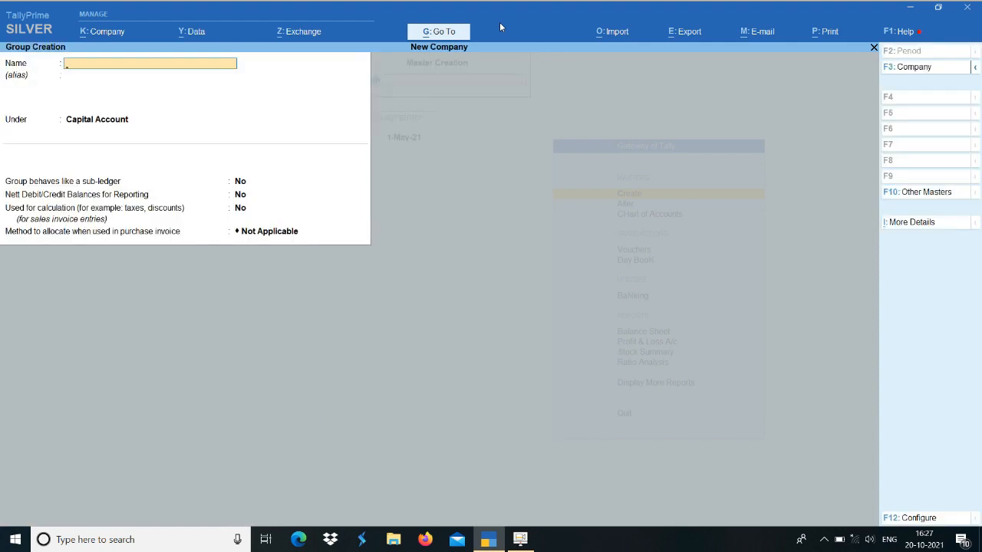
type("Salary a/c")
key("Return")
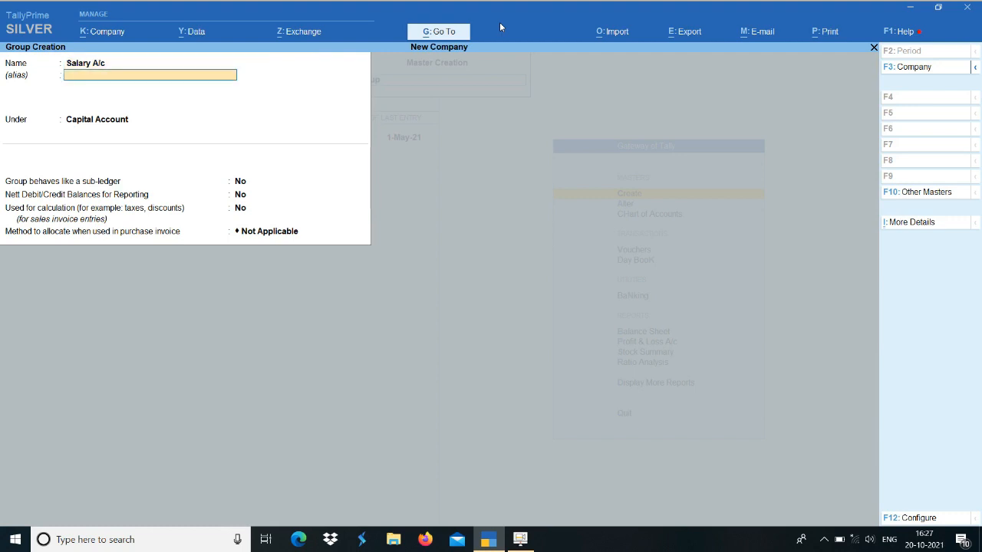
Step: Place the new group under Indirect Expenses, save it with the remaining defaults and return to the Gateway of Tally
key("Return")
type("Indi")
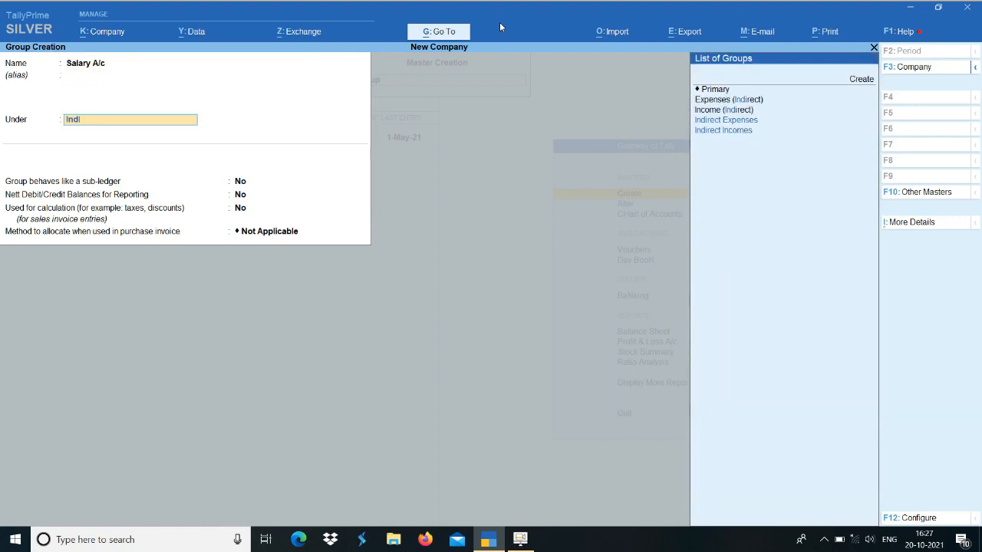
key("Return")
key("Return")
key("Return")
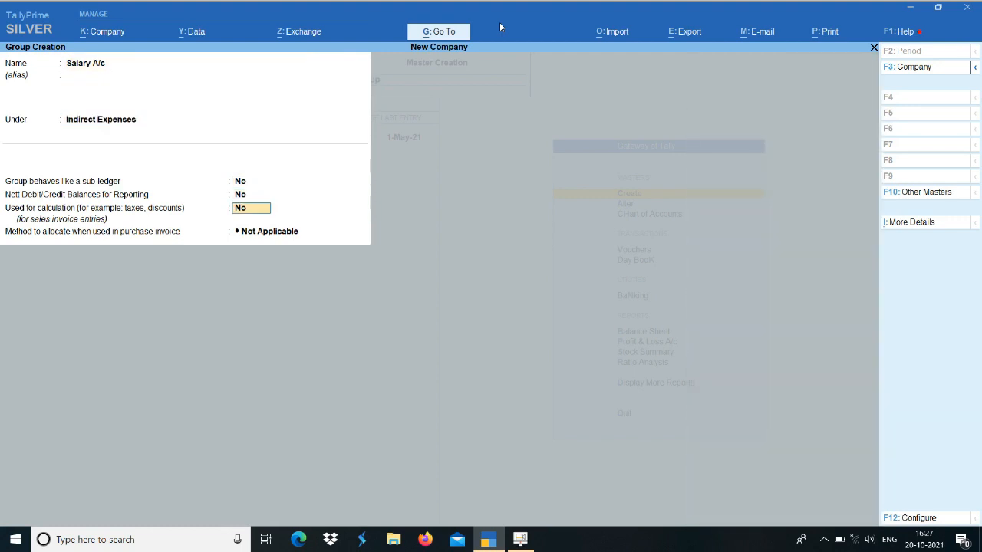
key("Return")
key("Return")
key("Return")
key("Escape")
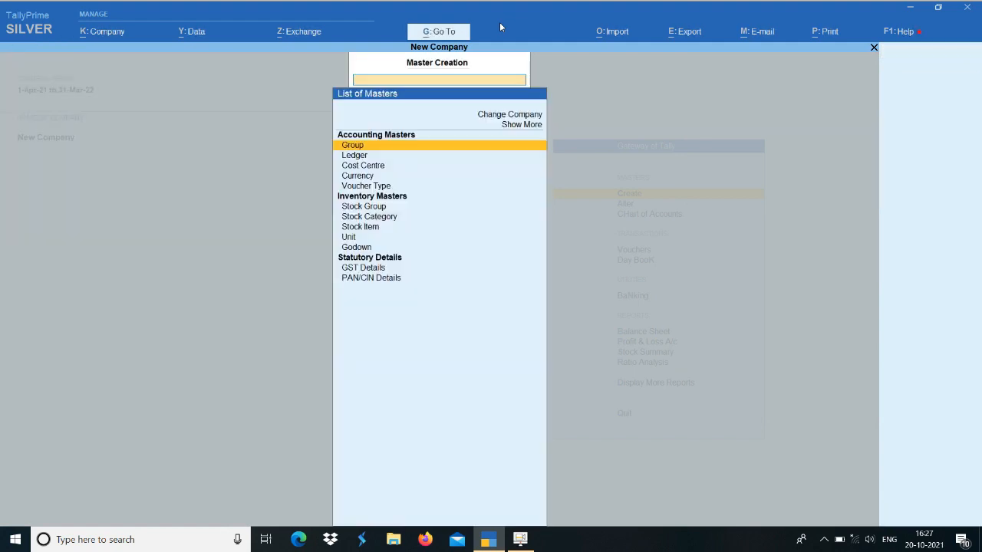
key("Escape")
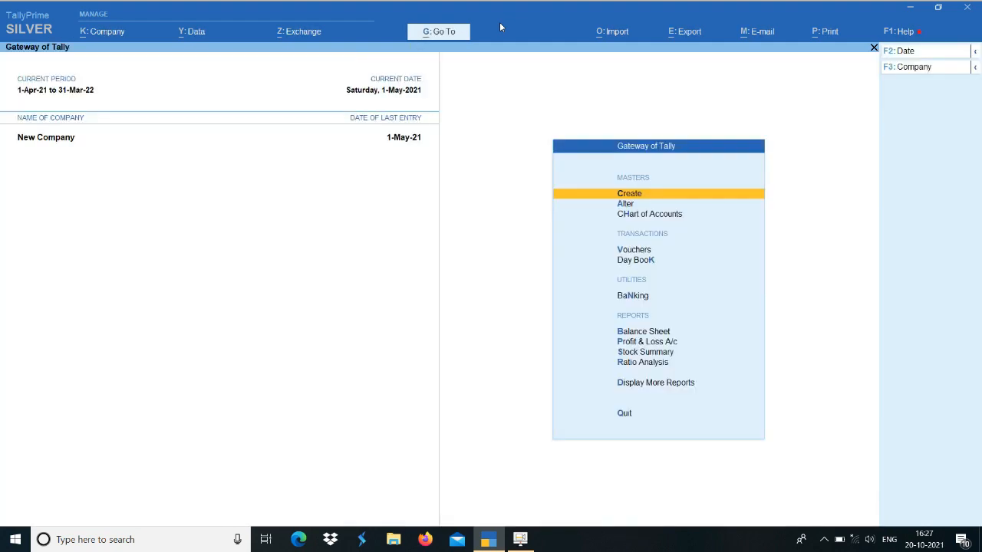
Step: Alter the first employee's salary ledger so that it falls under the Salary A/c group, and save it
key("Down")
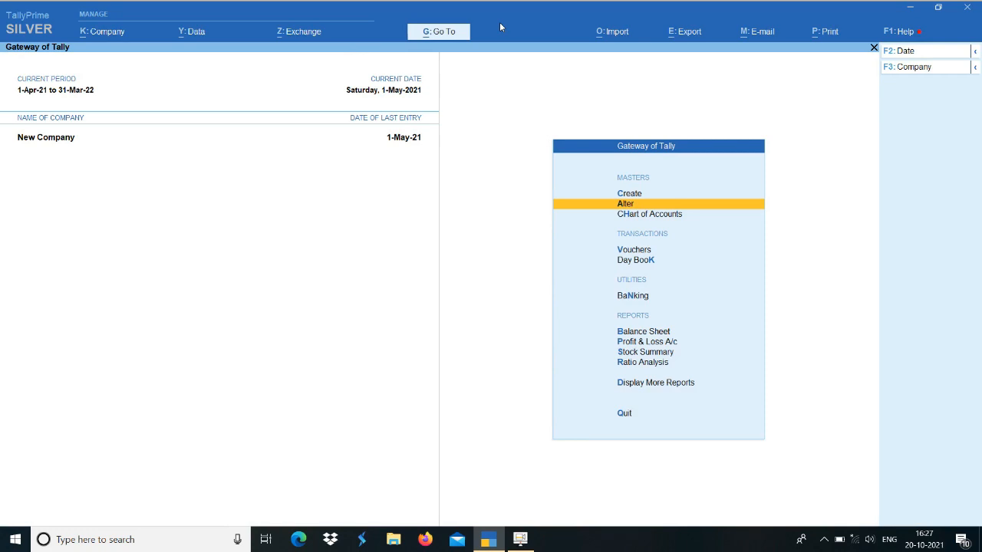
key("Return")
key("Down")
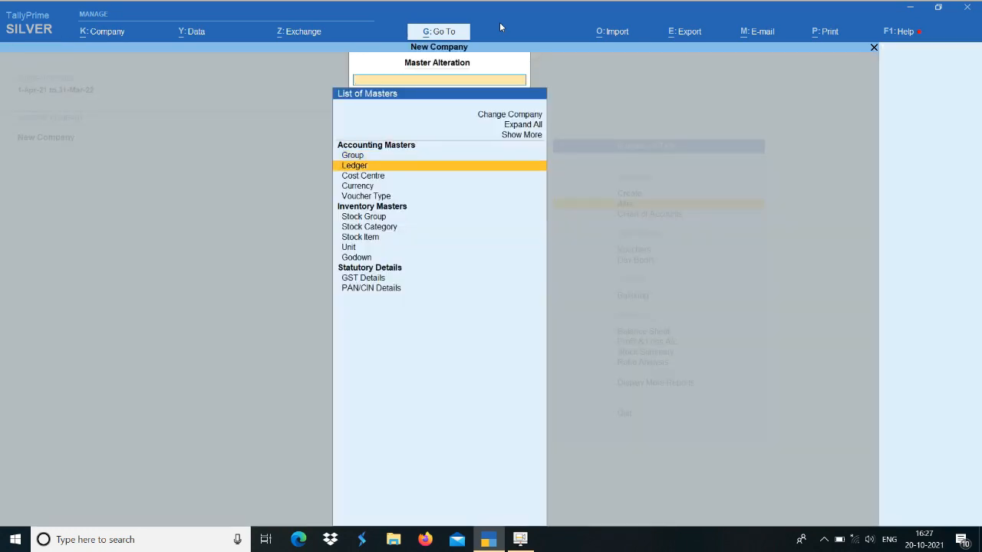
key("Return")
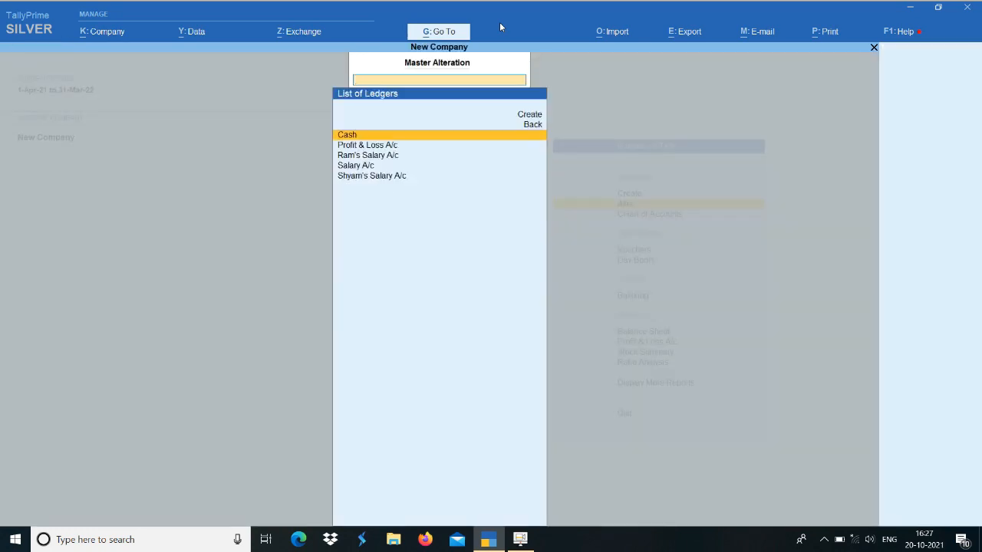
key("Down")
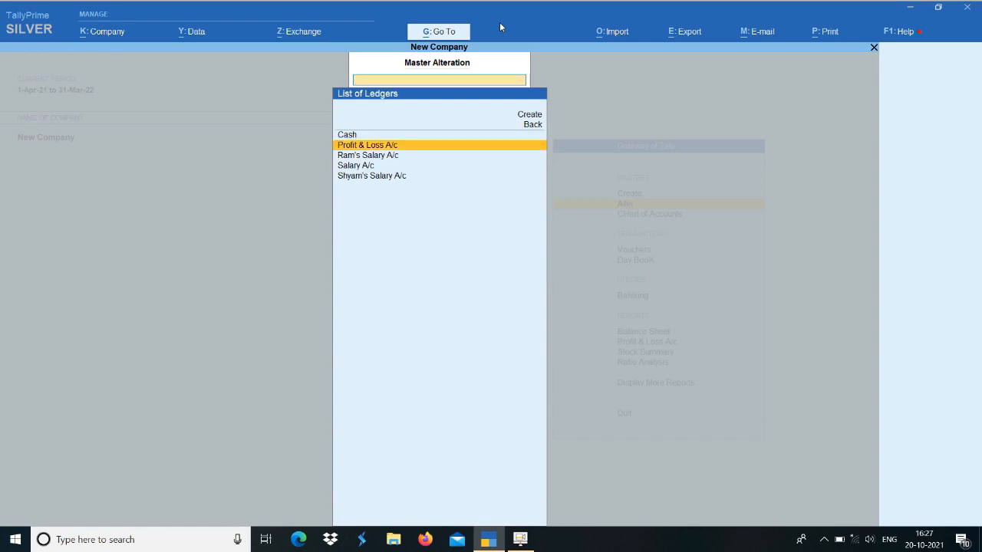
key("Down")
key("Return")
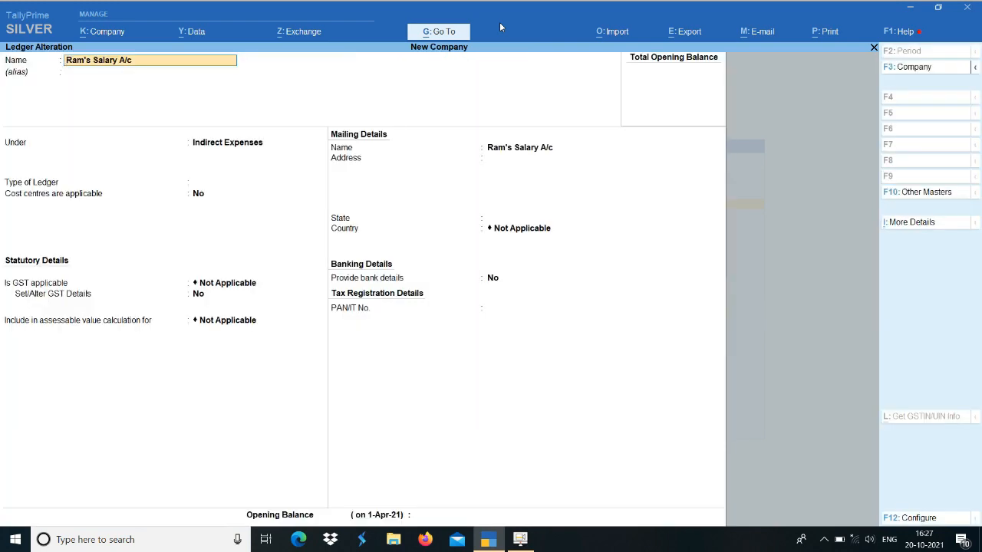
key("Return")
key("Return")
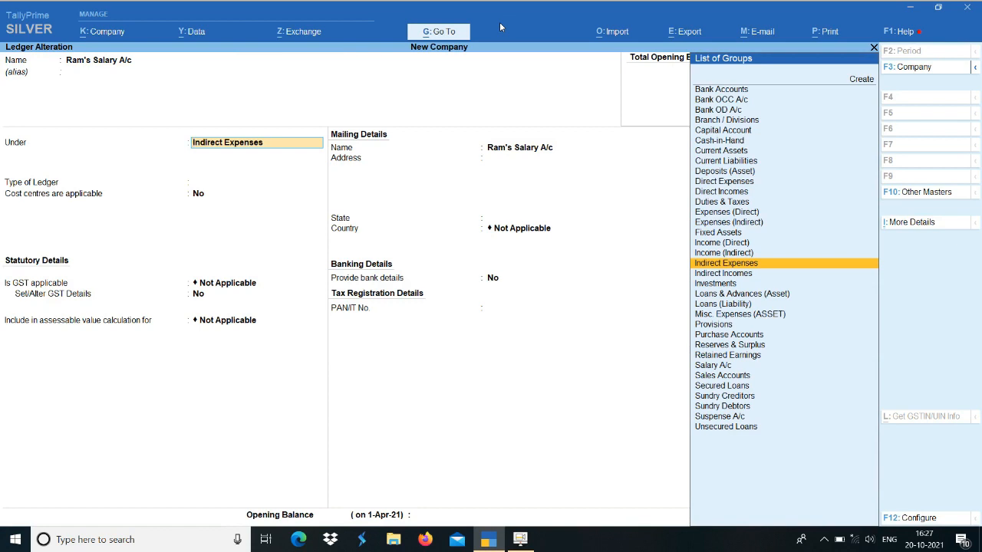
type("Sa")
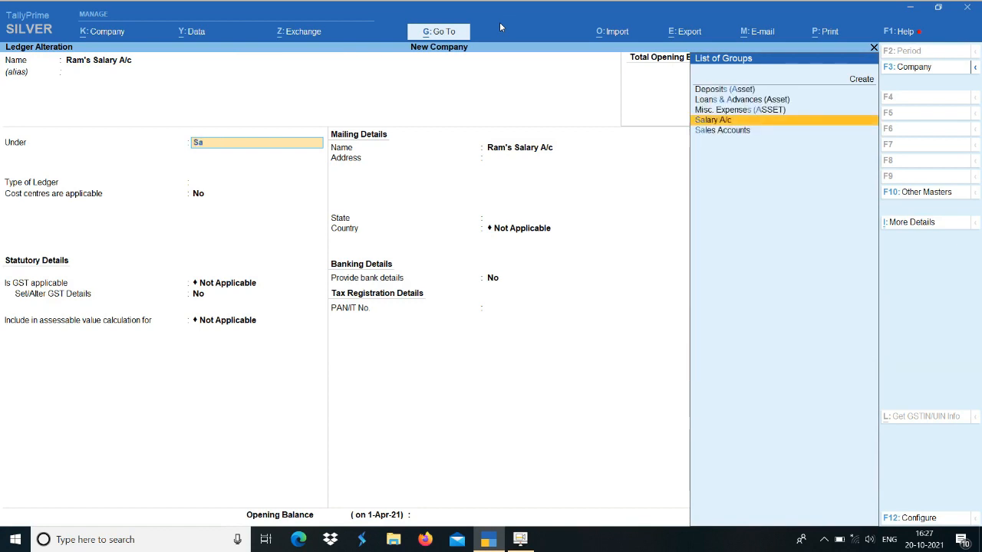
key("Return")
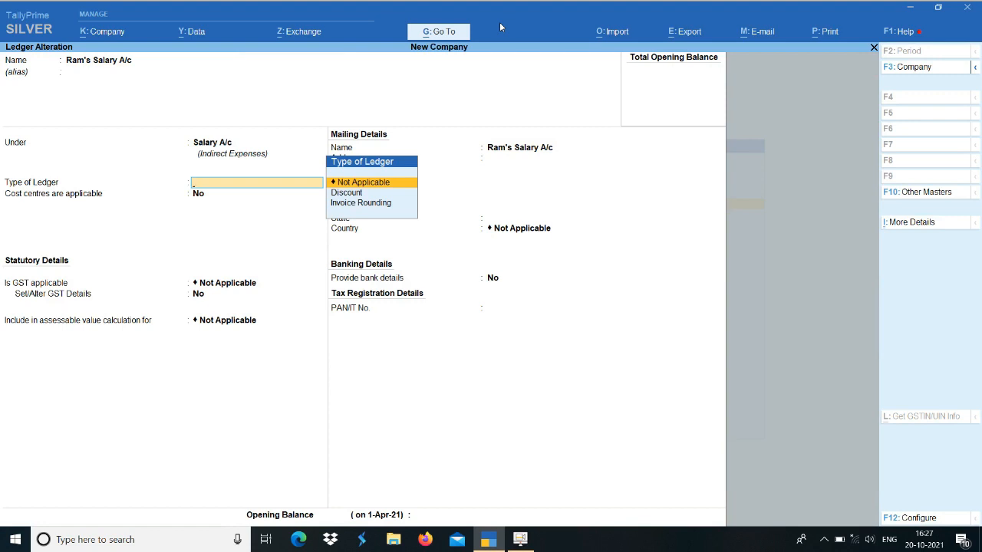
key("ctrl")
key("ctrl+q")
Step: Move the second employee's salary ledger under the Salary A/c group, save it and return to the Gateway of Tally
key("Down")
key("Down")
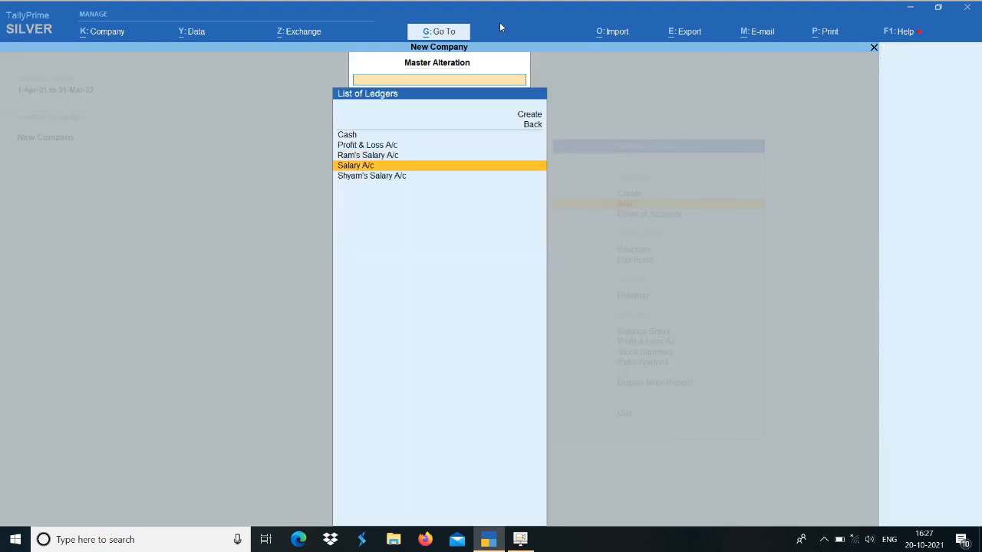
key("Return")
key("Return")
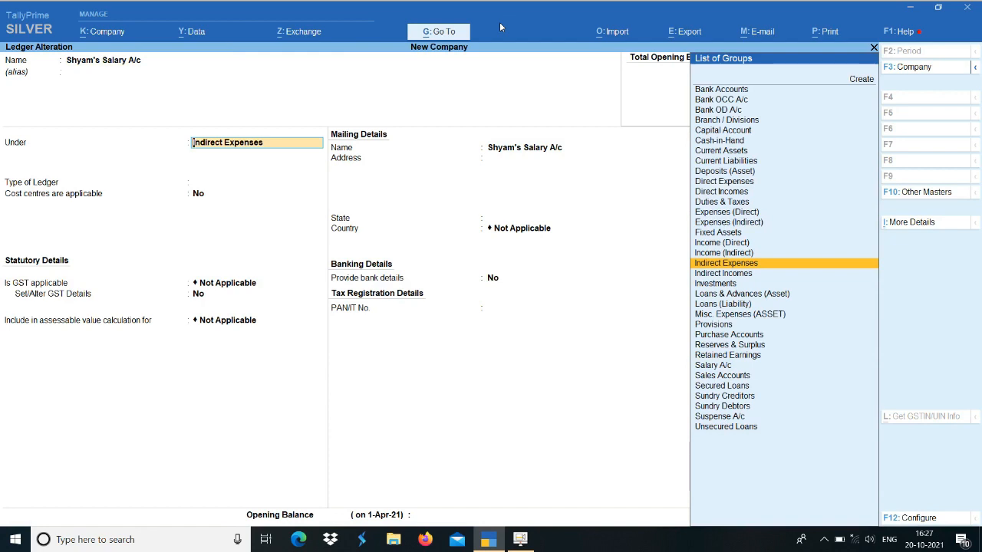
type("Sal")
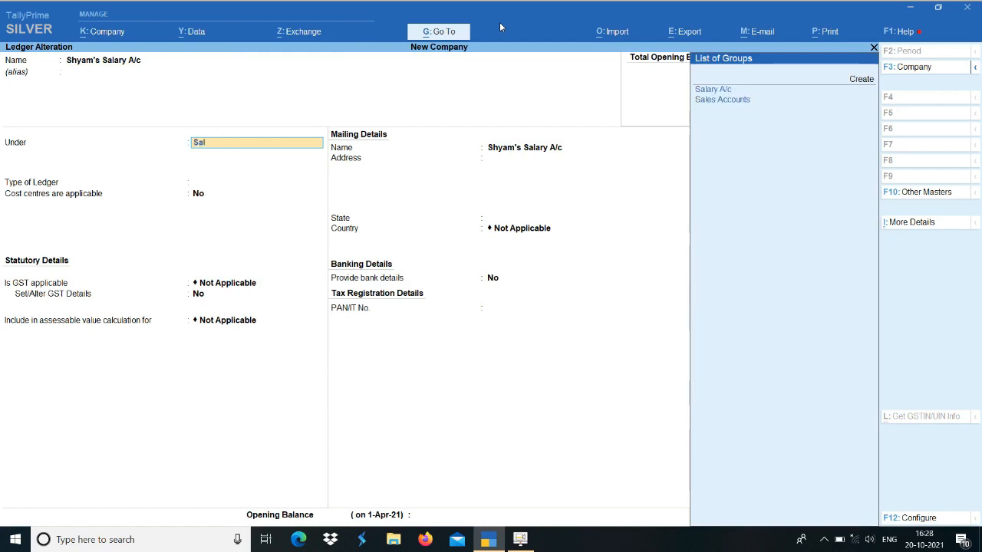
key("Return")
key("ctrl+q")
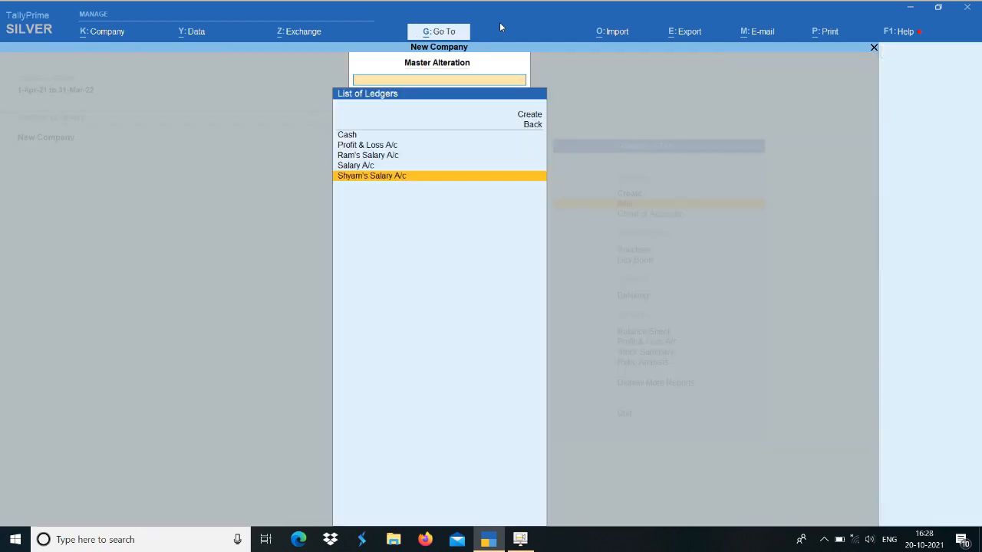
key("Escape")
key("Escape")
key("Escape")
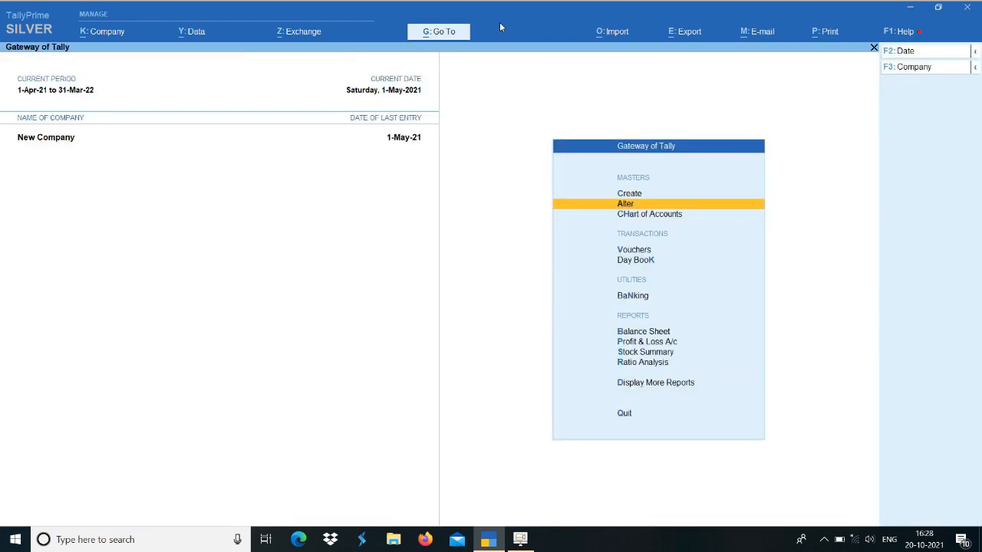
Step: View Indirect Expenses in the Profit & Loss A/c and compare the Salary A/c group with the Salary A/c ledger
key("n")
key("p")
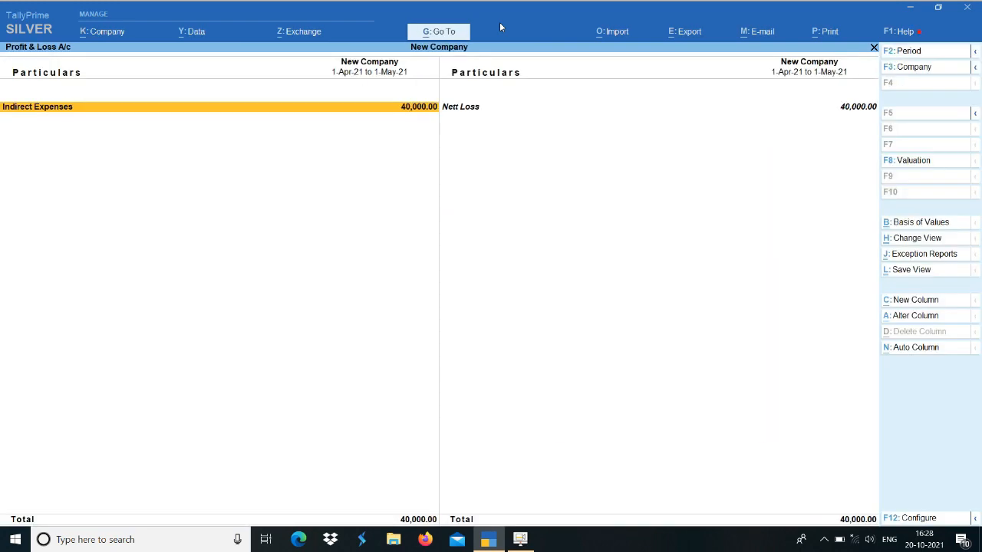
key("Return")
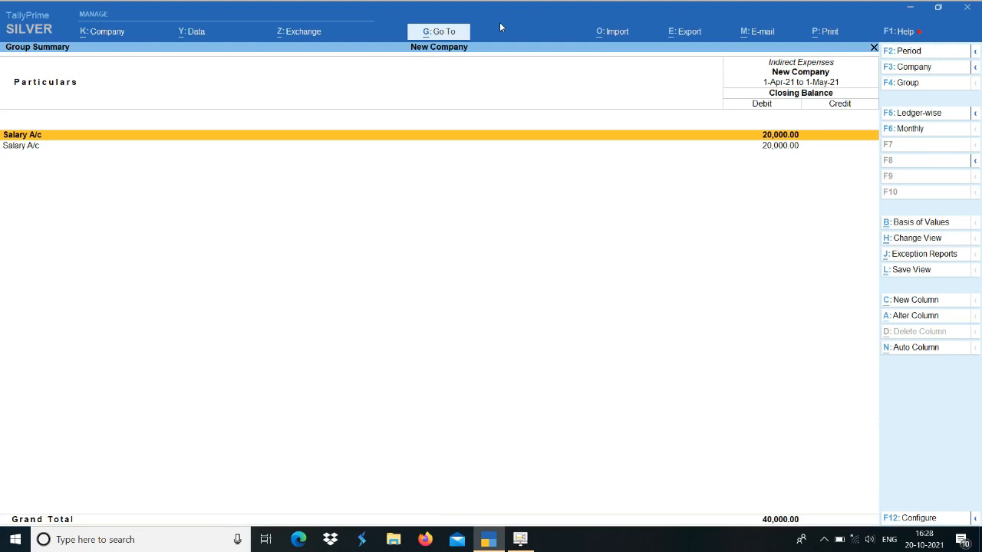
key("Down")
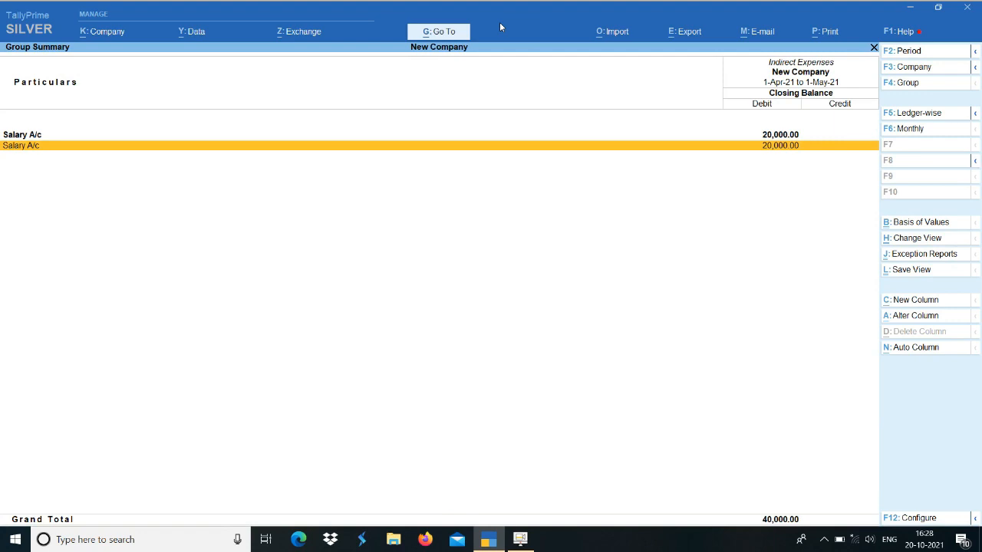
key("Up")
key("Down")
key("Up")
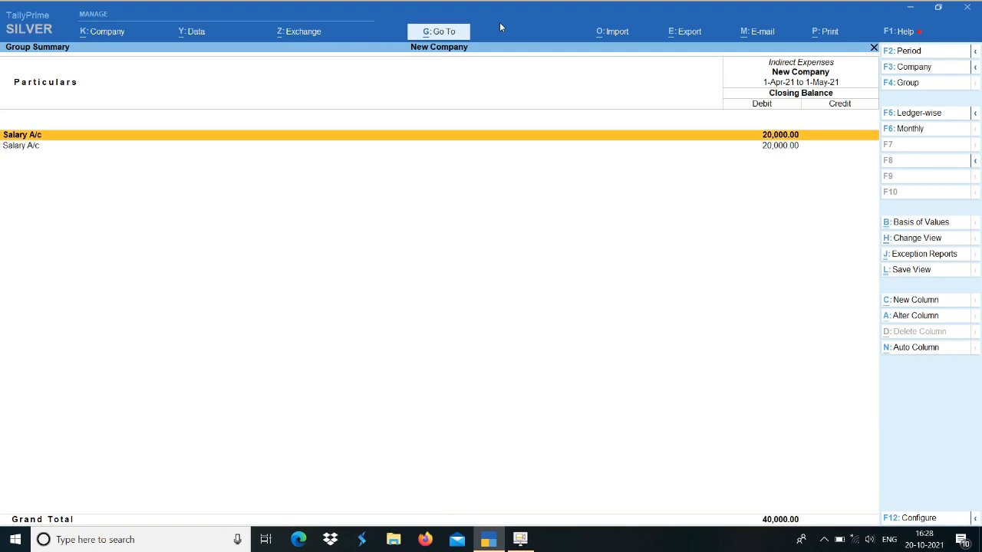
Step: Drill down into the Salary A/c group to review its employee ledgers, and leave the Indirect Expenses summary
key("Return")
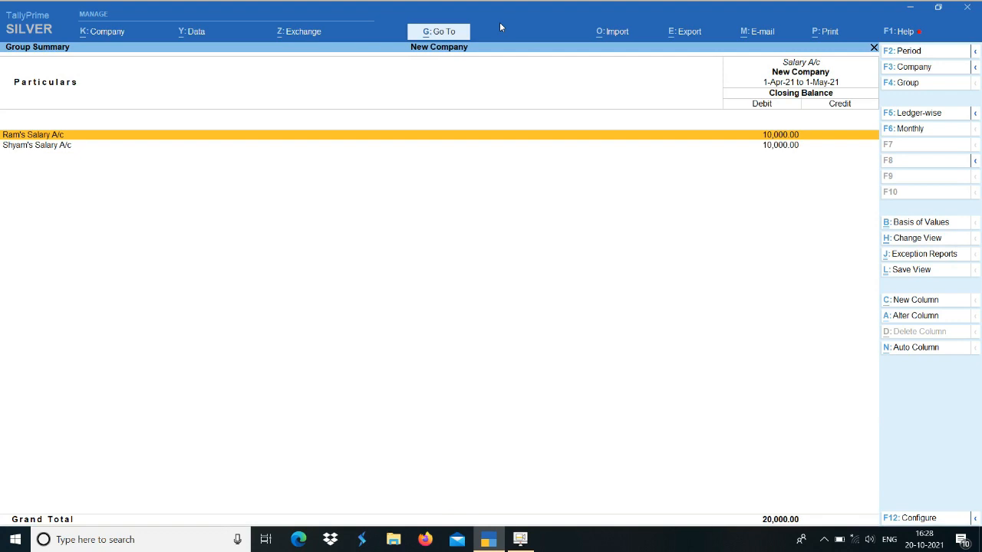
key("Escape")
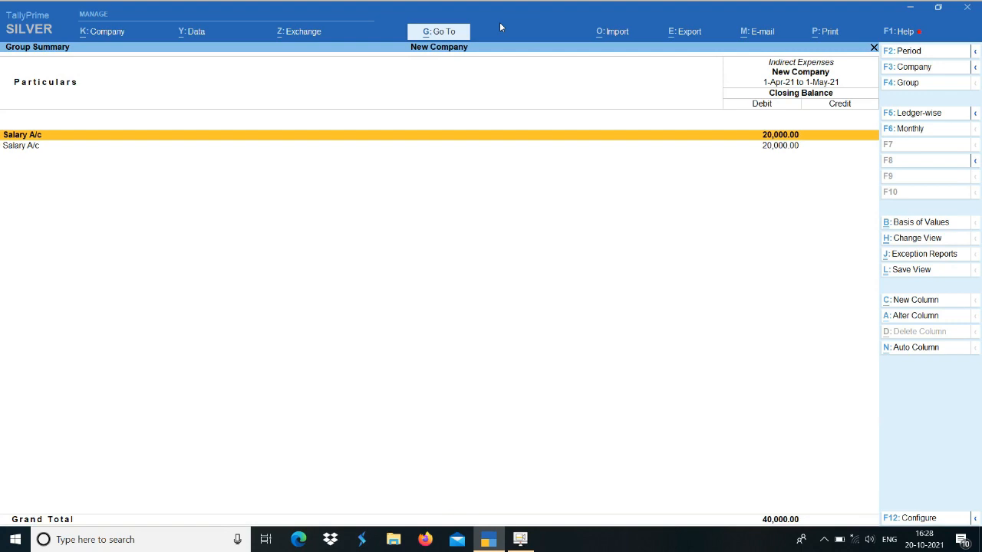
key("Return")
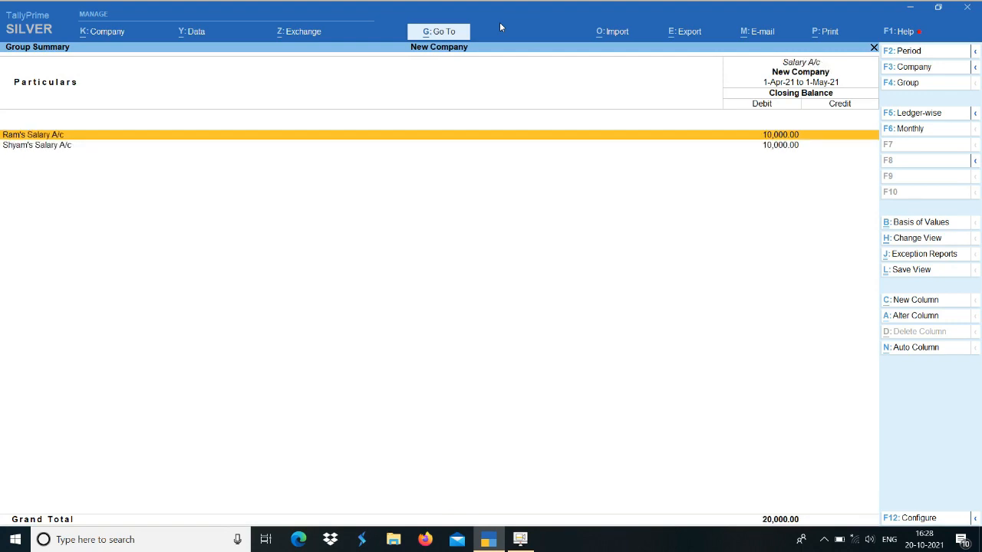
key("Escape")
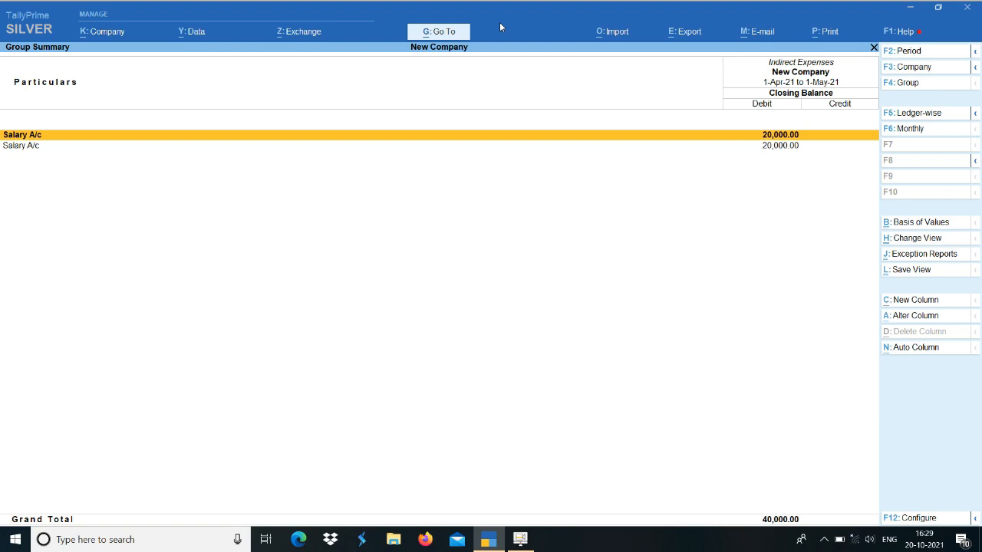
key("Escape")
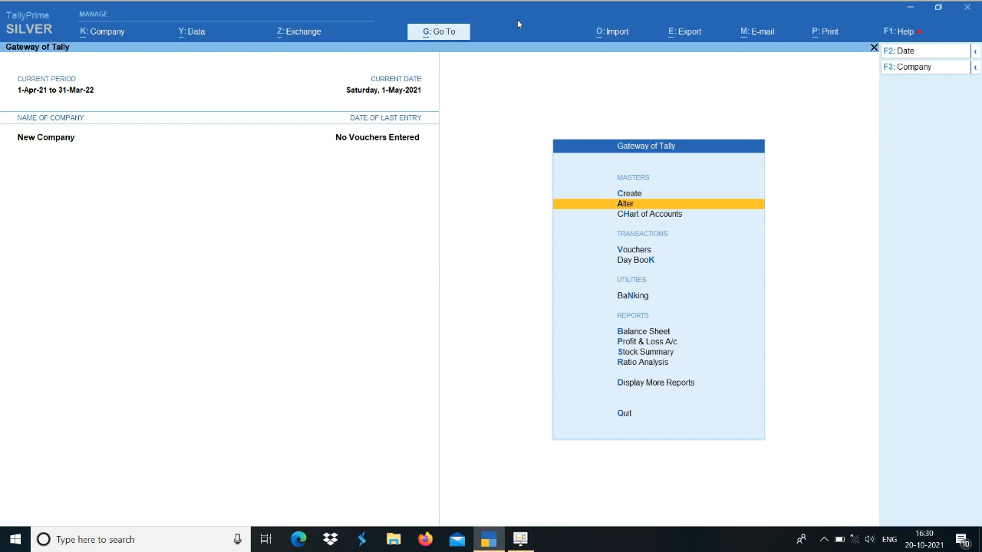
Step: Start a new ledger named Salary under the Salary A/c group, with the ledger type Not Applicable
key("Up")
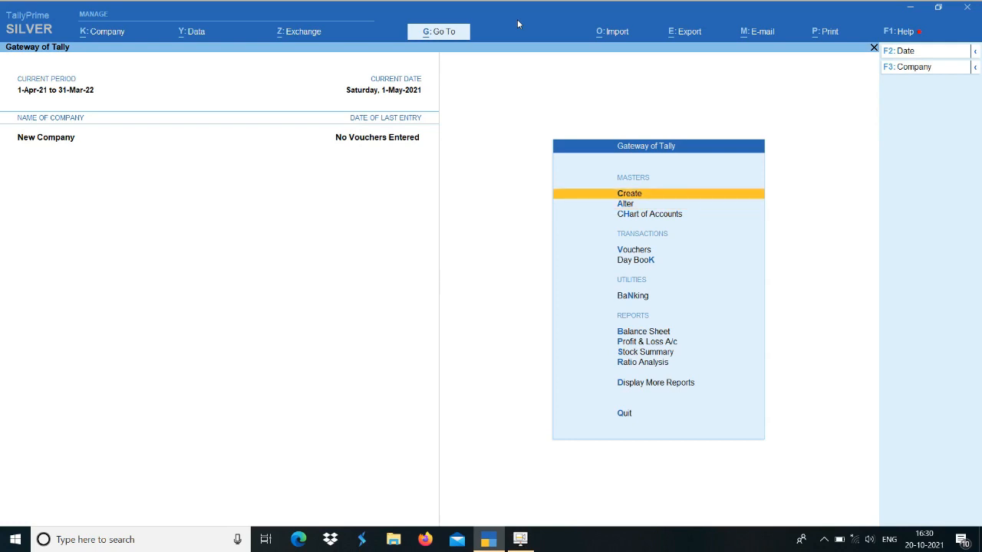
key("Return")
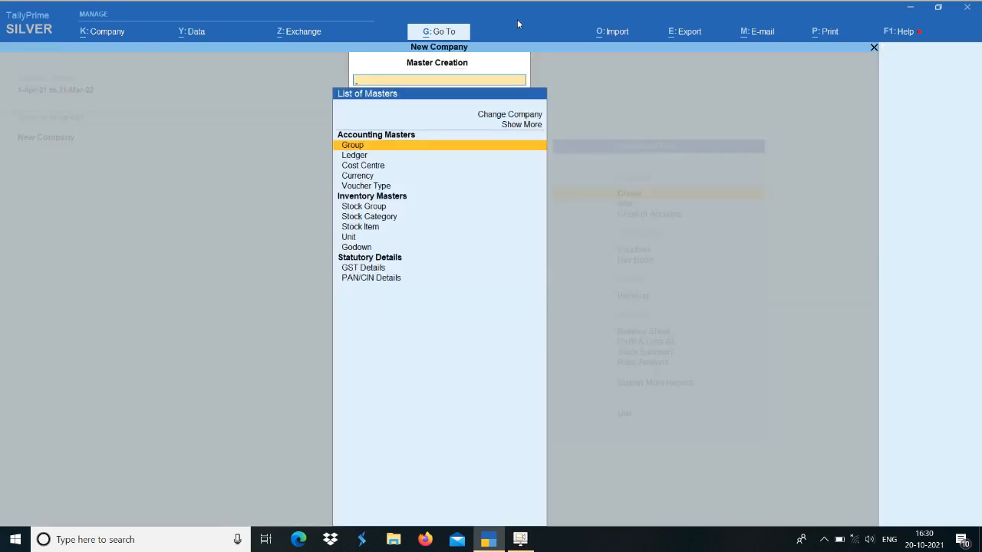
key("Down")
key("Return")
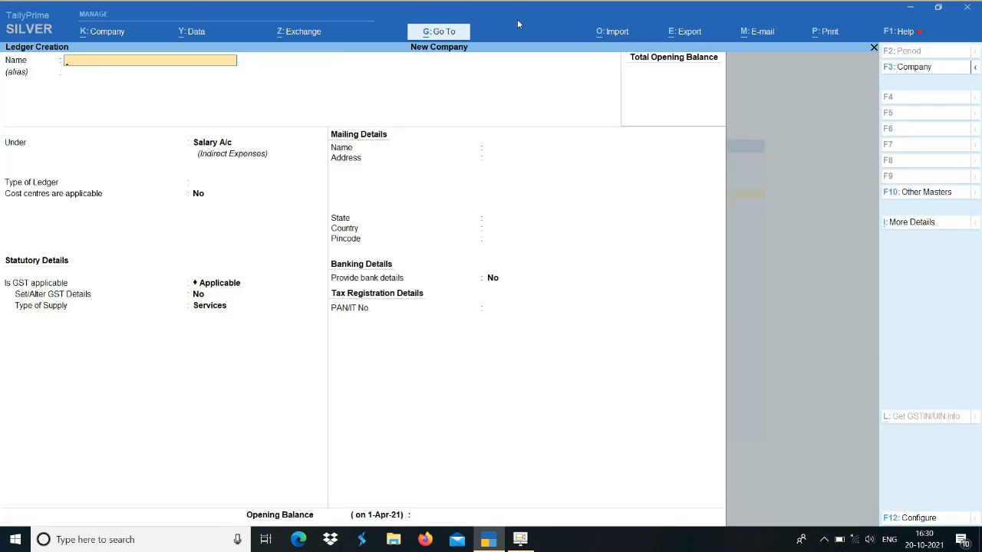
type("Salary")
key("Return")
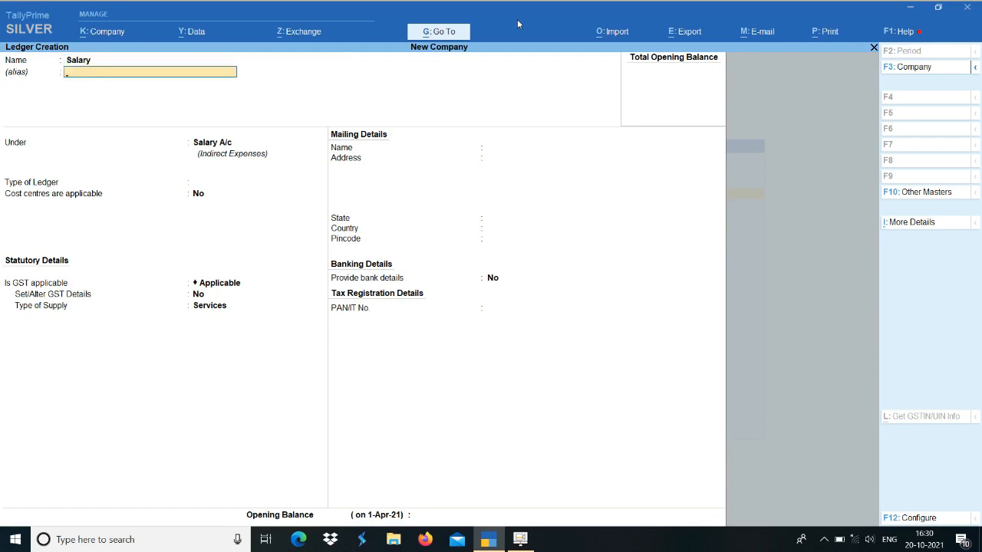
key("Return")
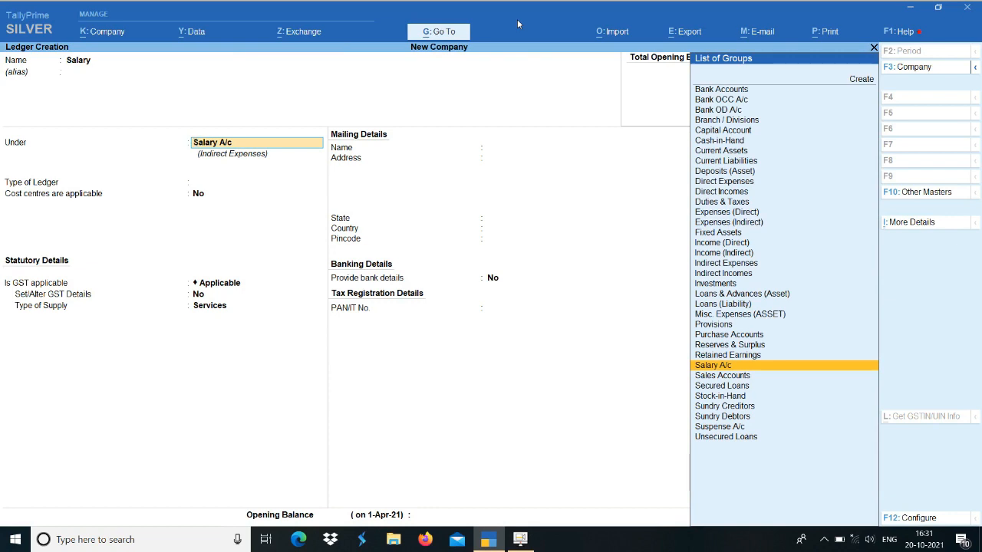
key("Return")
key("Return")
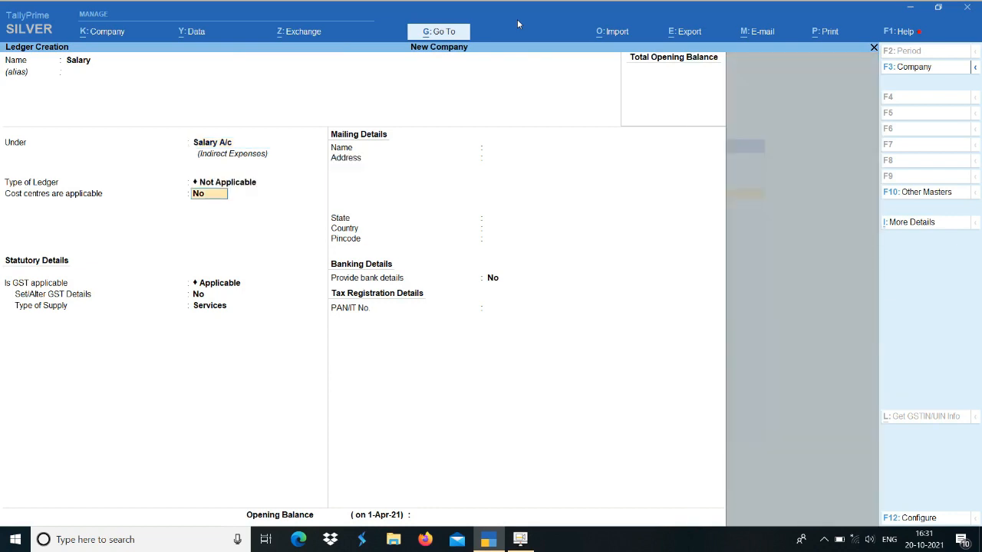
Step: Enable cost centres for the Salary ledger, set GST to Not Applicable and save it
key("Return")
key("BackSpace")
type("y")
key("Return")
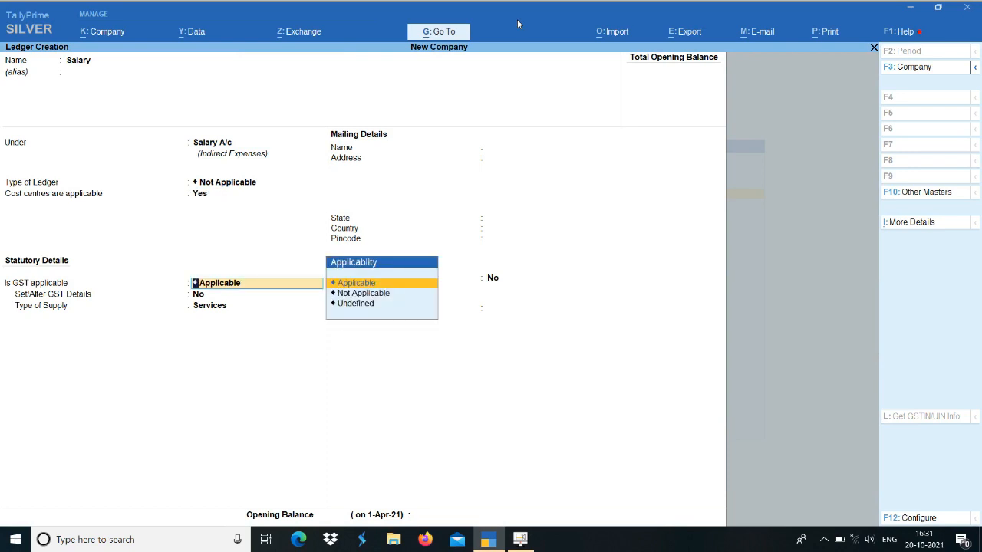
key("Down")
key("Return")
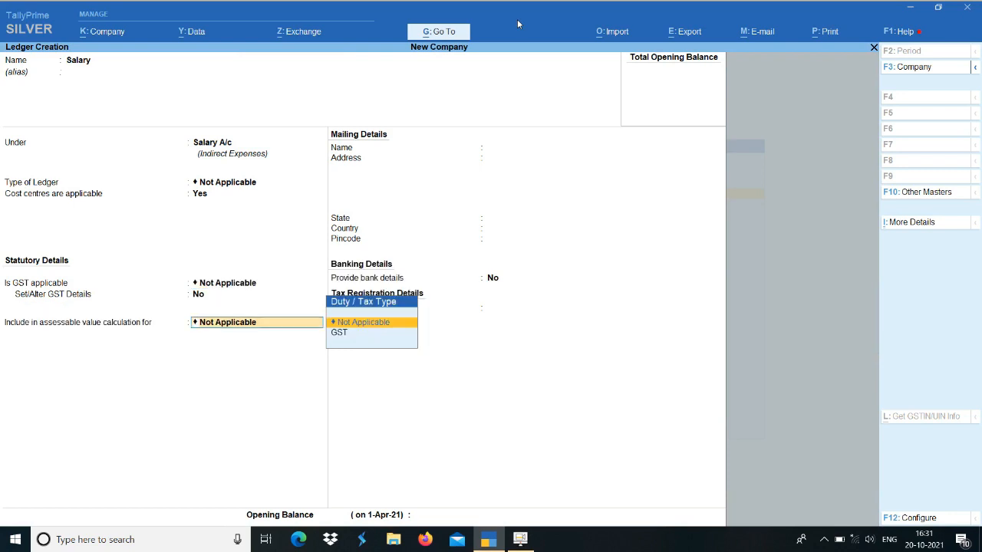
key("Return")
key("Return")
key("Return")
key("Return")
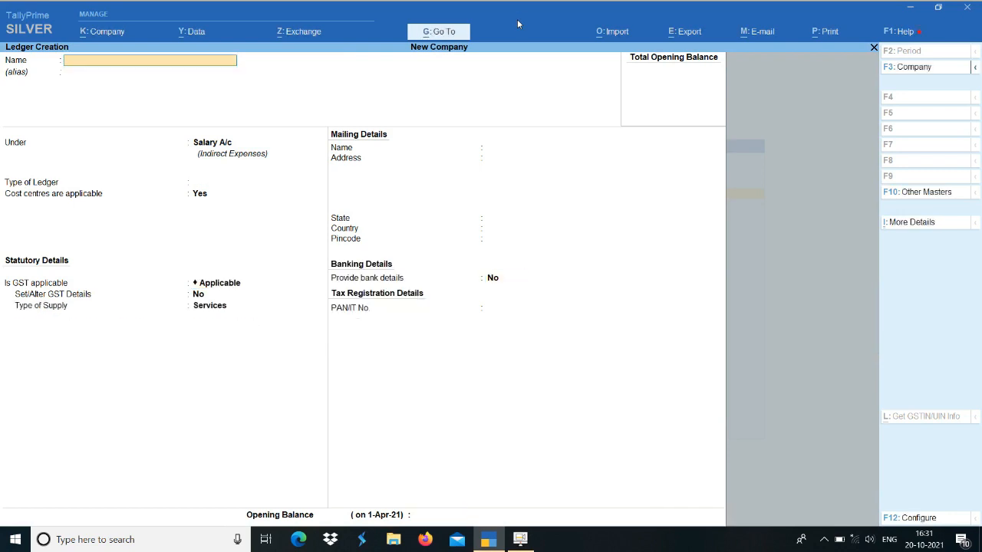
Step: Start a ledger named Salary Payable under Current Liabilities, without cost centres
type("Salary Payable")
key("Return")
type("Cu")
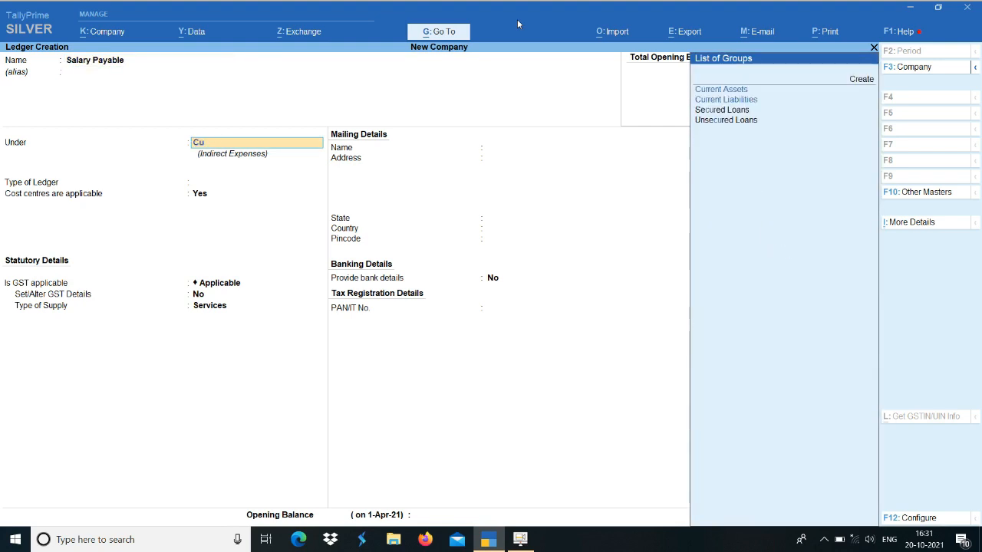
type("r")
key("Down")
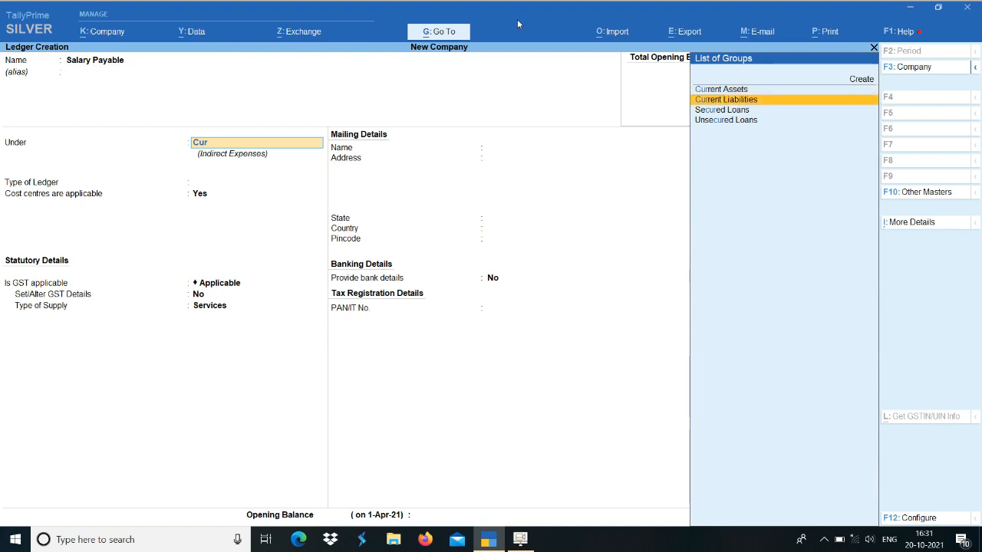
key("Return")
key("Return")
key("Return")
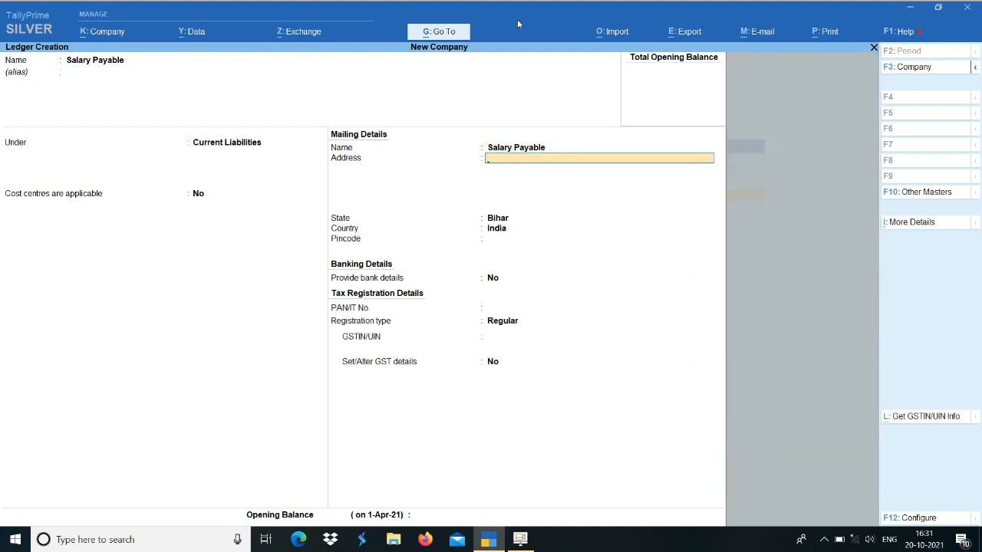
Step: Accept the default mailing, banking and tax details of the Salary Payable ledger and save it
key("Return")
key("Return")
key("Return")
key("Return")
key("Return")
key("Return")
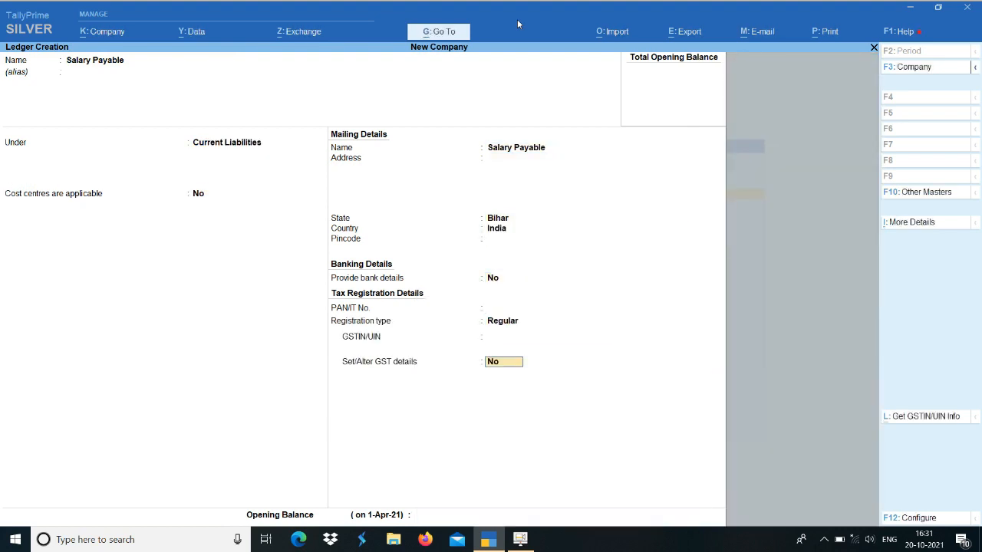
key("Return")
key("Return")
key("Return")
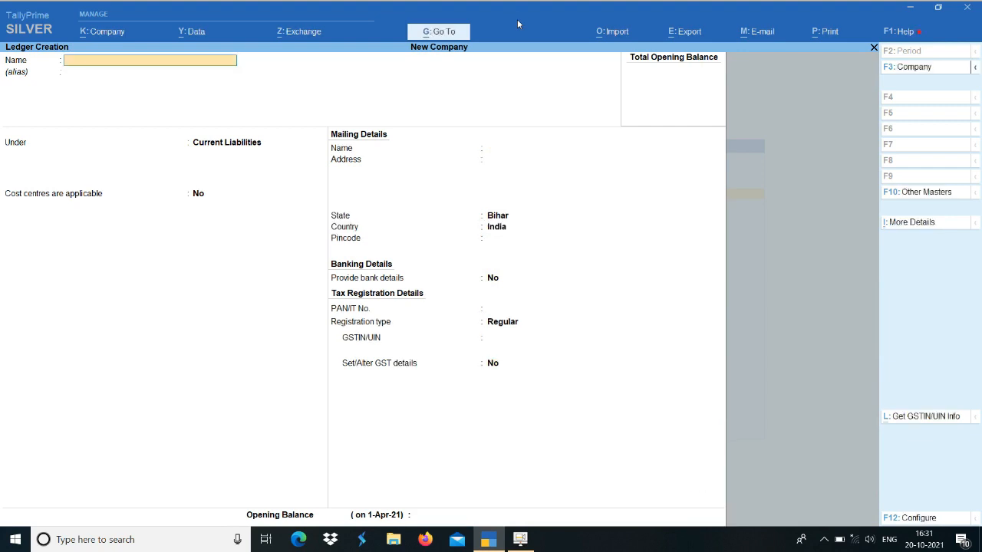
Step: Start a ledger named Advance Salary under the Loans & Advances (Asset) group
type("Advance")
type(" Slaa")
key("BackSpace")
key("BackSpace")
type("ary")
key("Return")
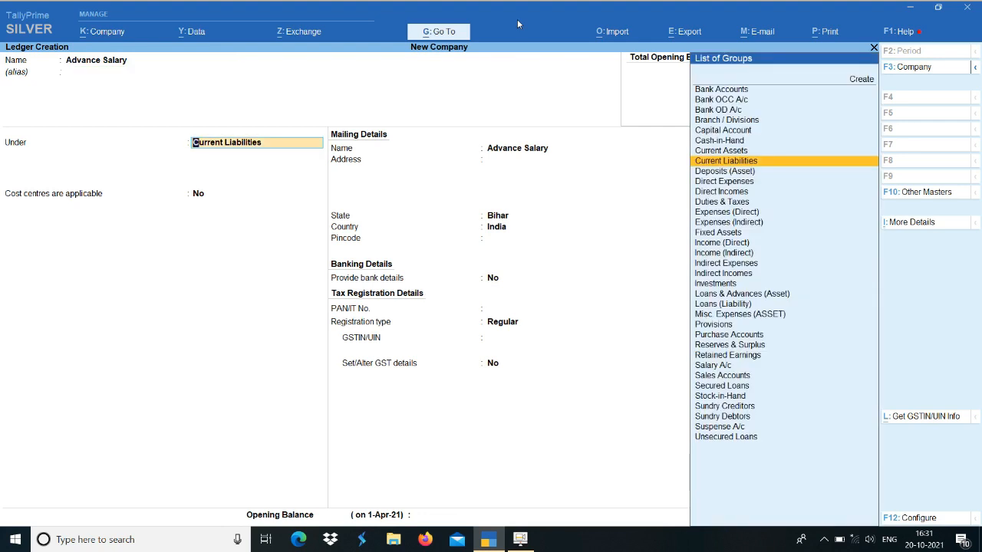
type("Adv")
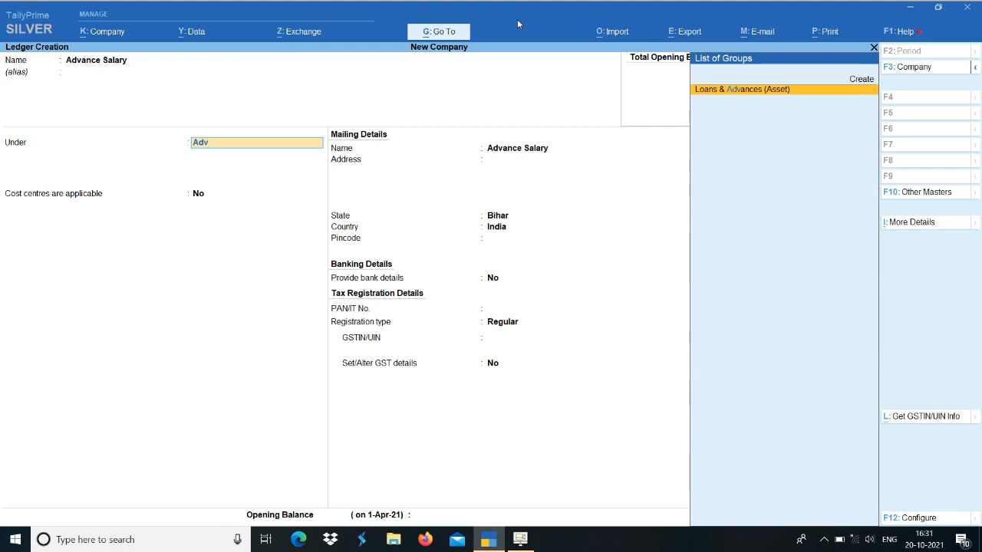
key("Return")
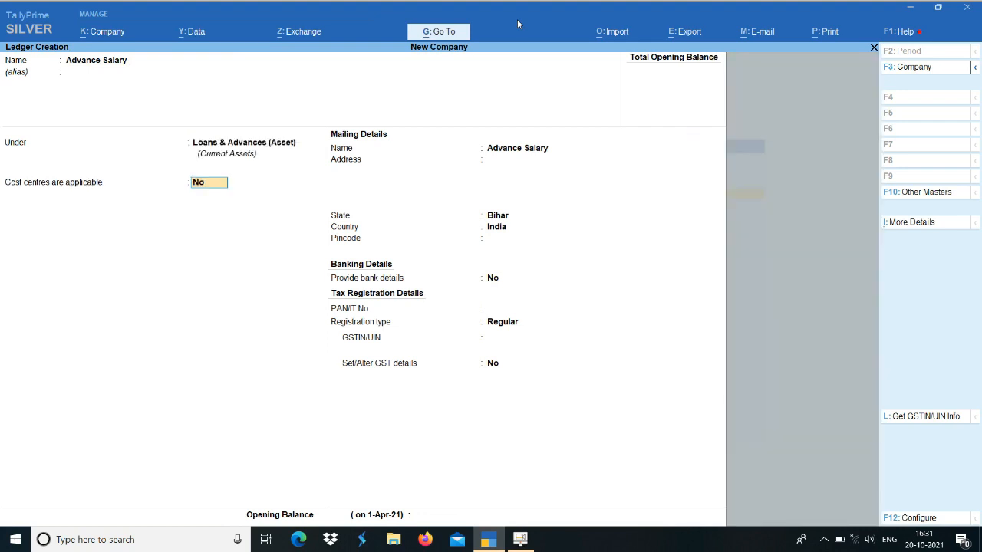
Step: Enable cost centres for the Advance Salary ledger, save it and return to the Gateway of Tally
type("y")
key("Return")
key("Return")
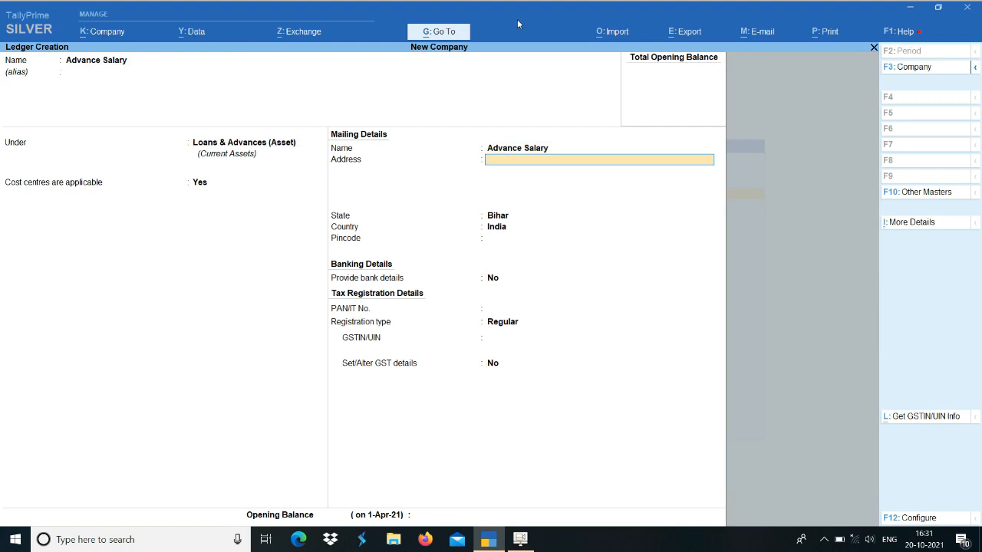
key("ctrl+a")
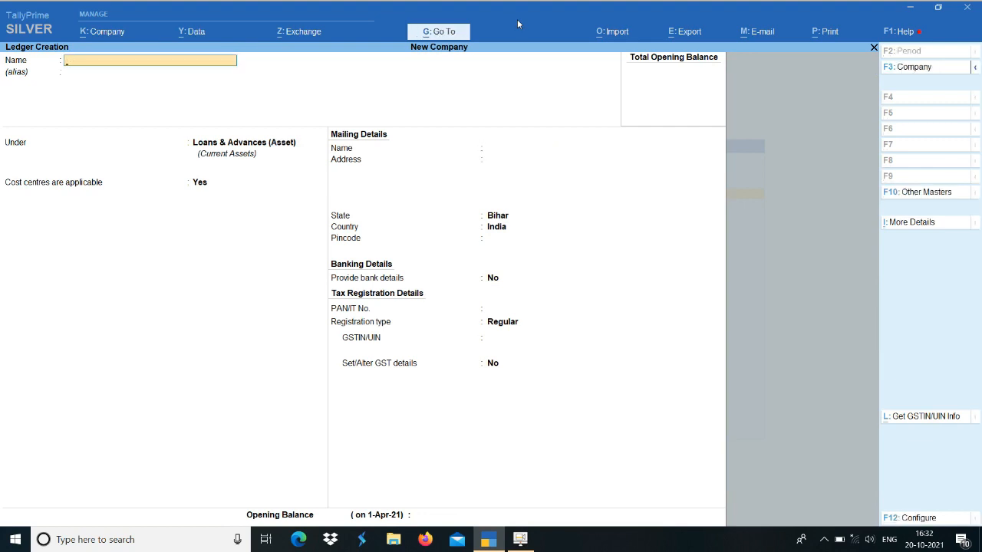
key("Escape")
key("Escape")
key("Escape")
key("Escape")
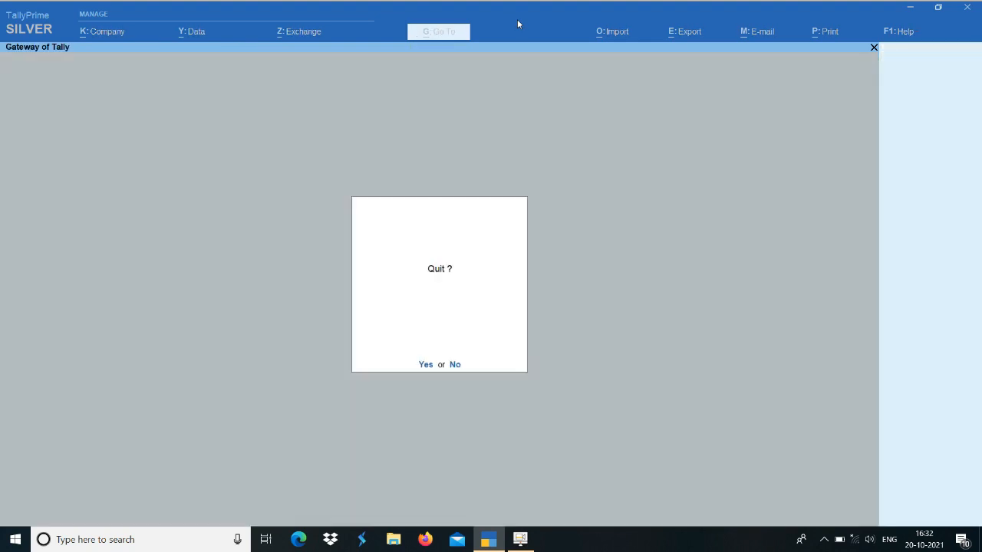
key("Escape")
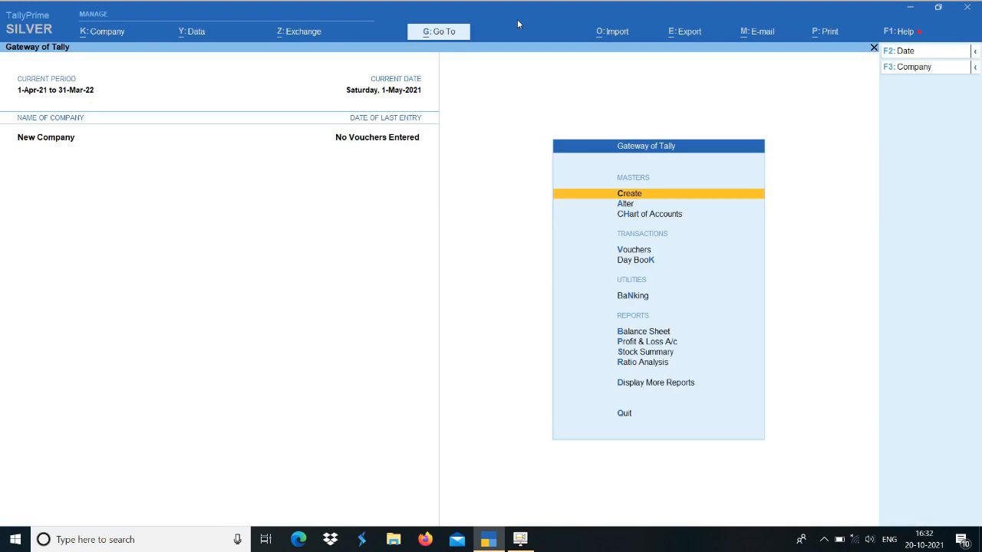
Step: Start a journal voucher that debits the Salary ledger and set its date to 30-Apr-21
key("v")
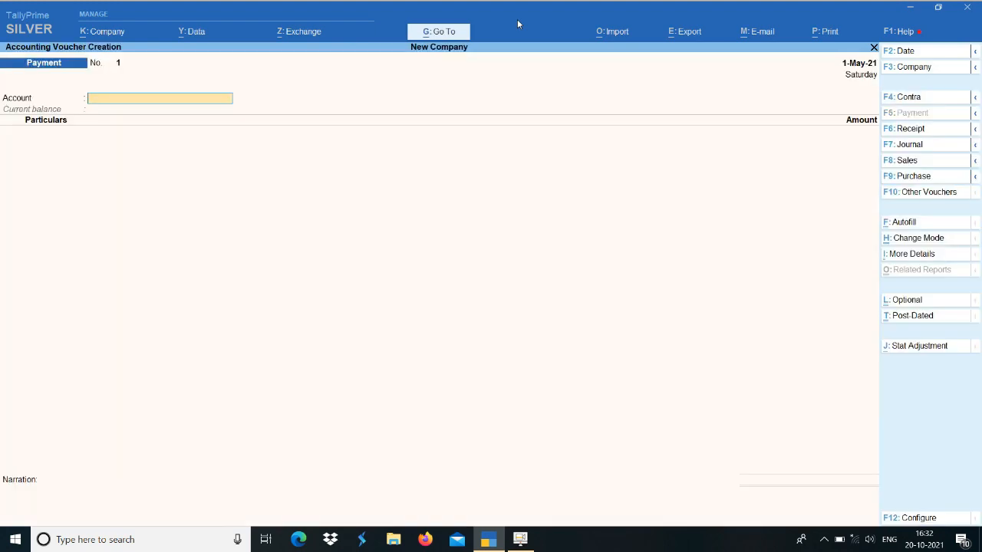
left_click(922, 147)
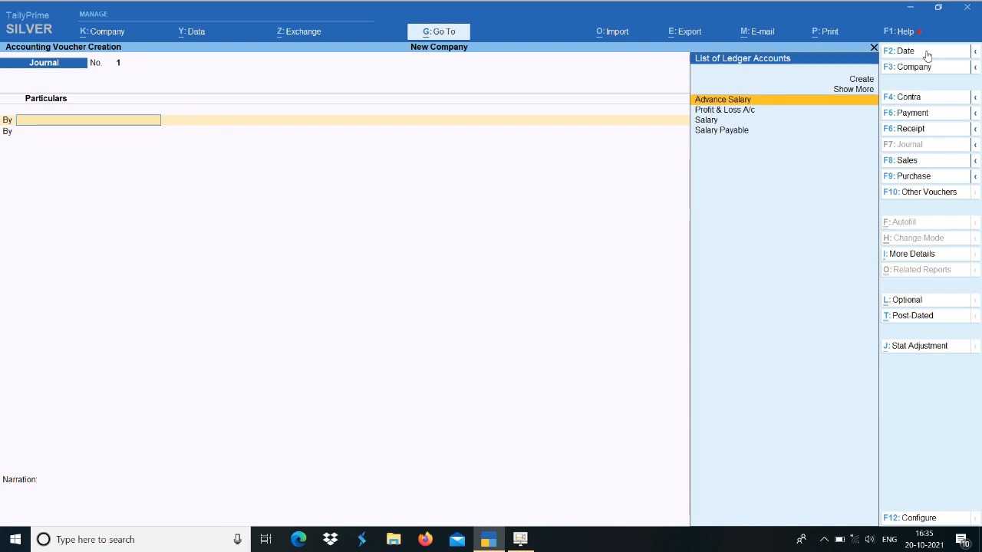
type("Sal")
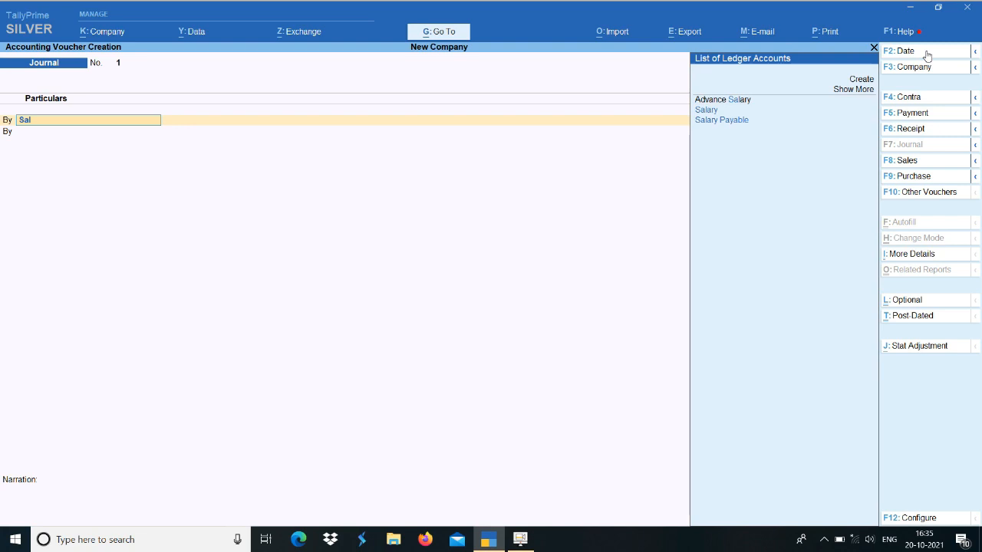
key("Return")
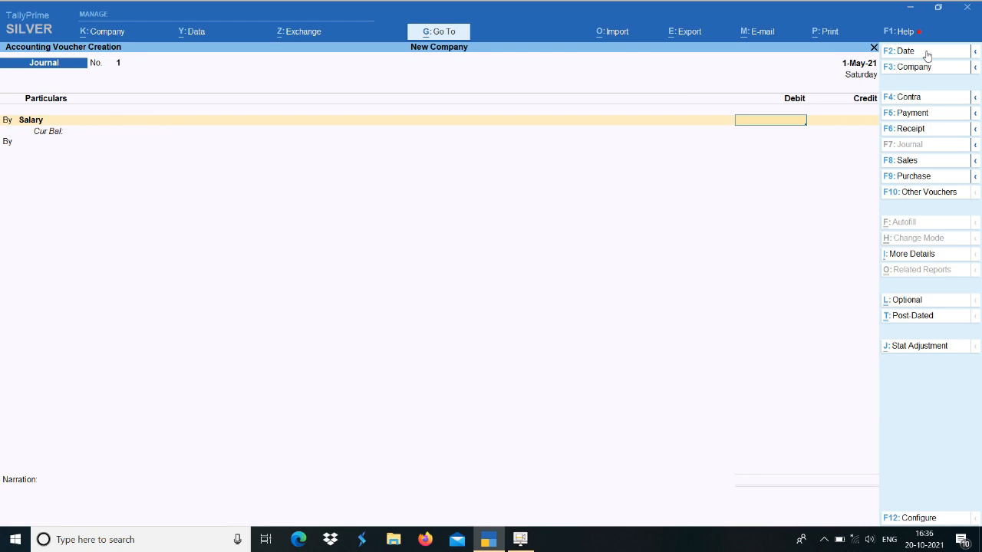
left_click(927, 55)
type("30-")
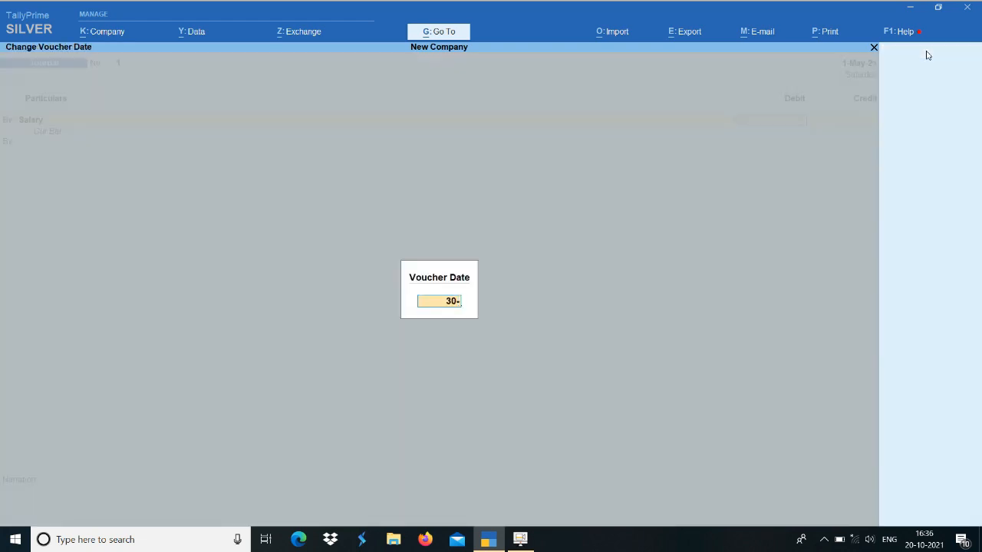
type("4")
key("Return")
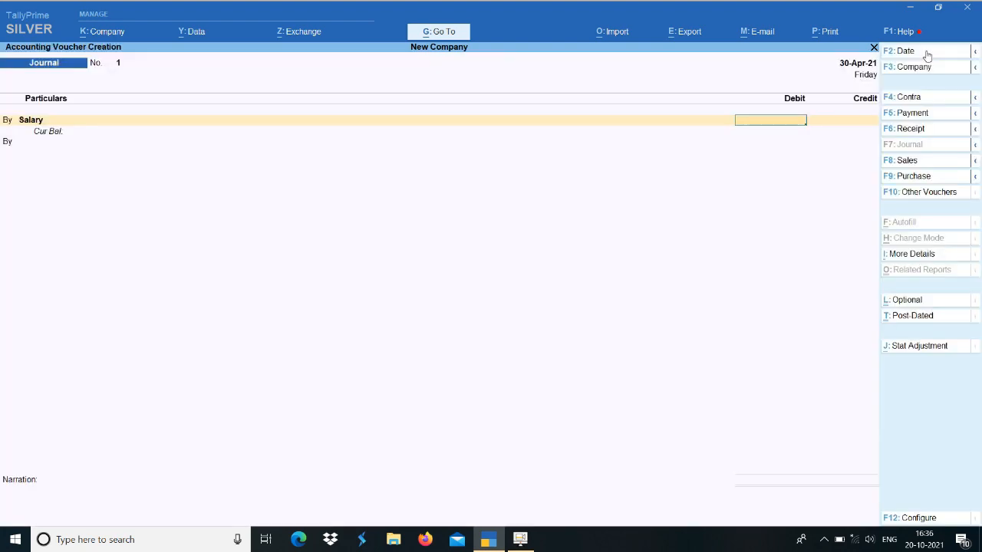
Step: Debit Salary with 20,000 and allocate 10,000 to each of the two employees' cost centres
type("20000")
key("Return")
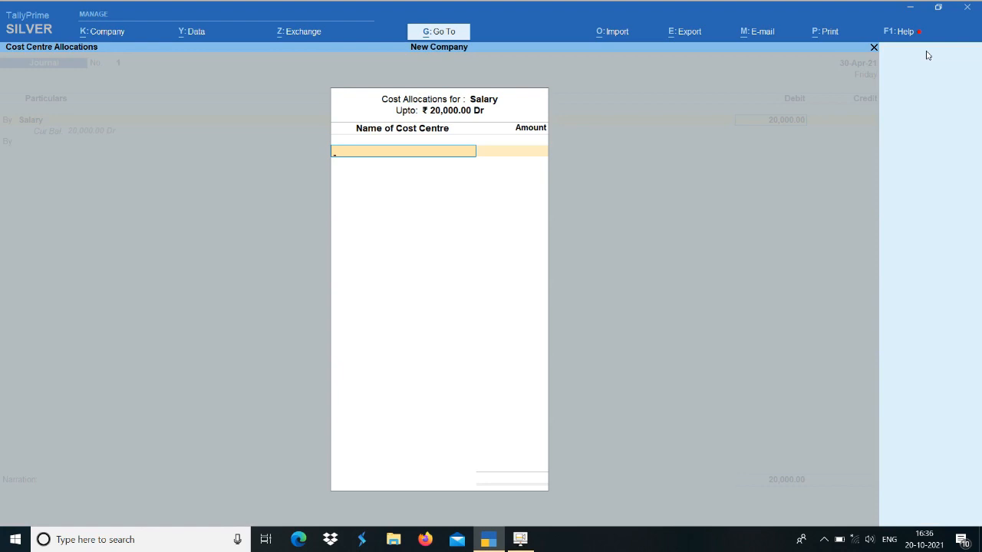
type("R")
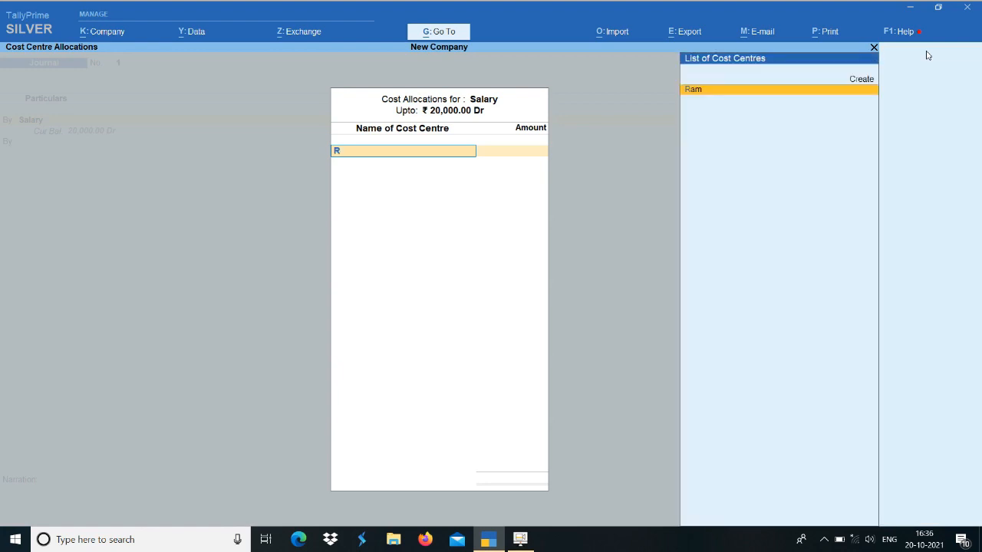
type("am")
key("Return")
type("10")
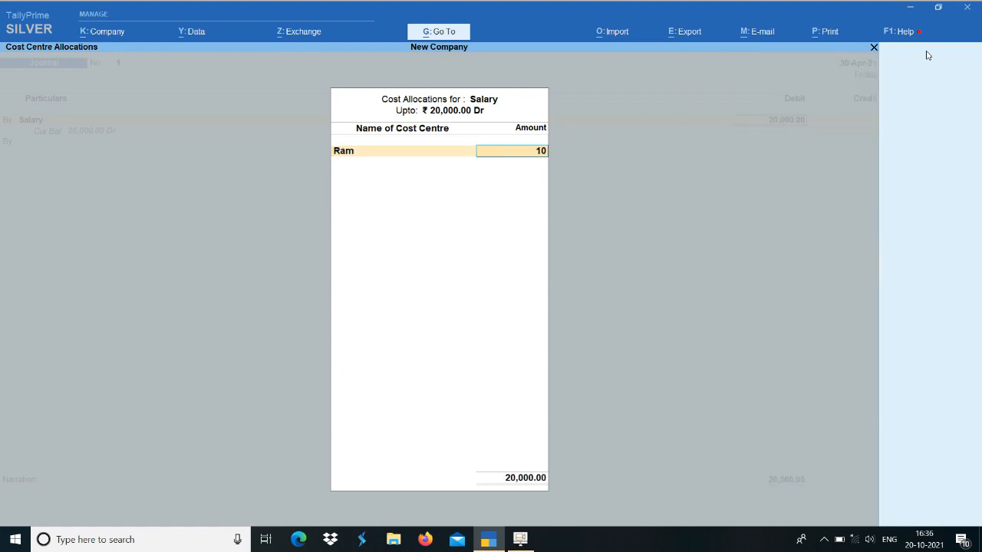
type(",0000")
key("Return")
type("Shy")
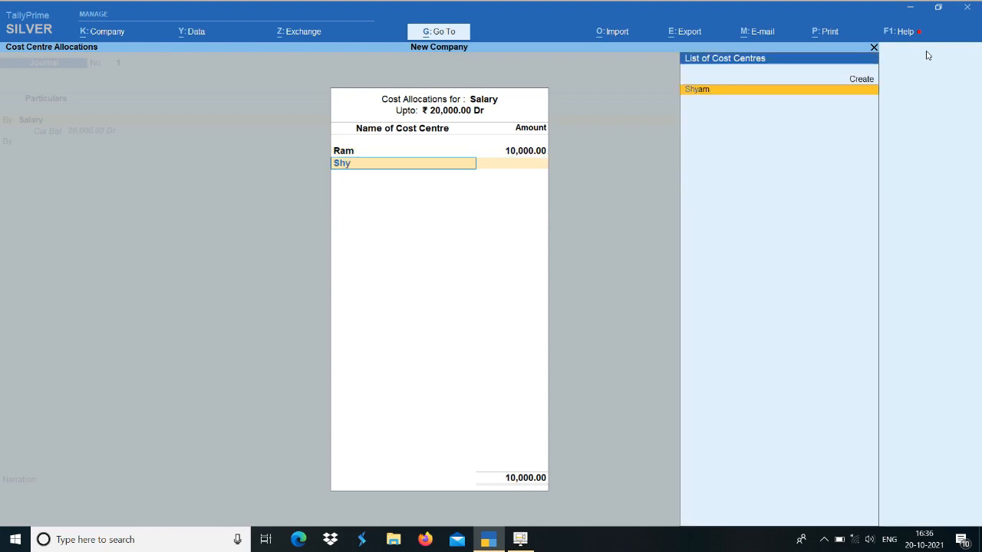
type("am")
key("Return")
key("Return")
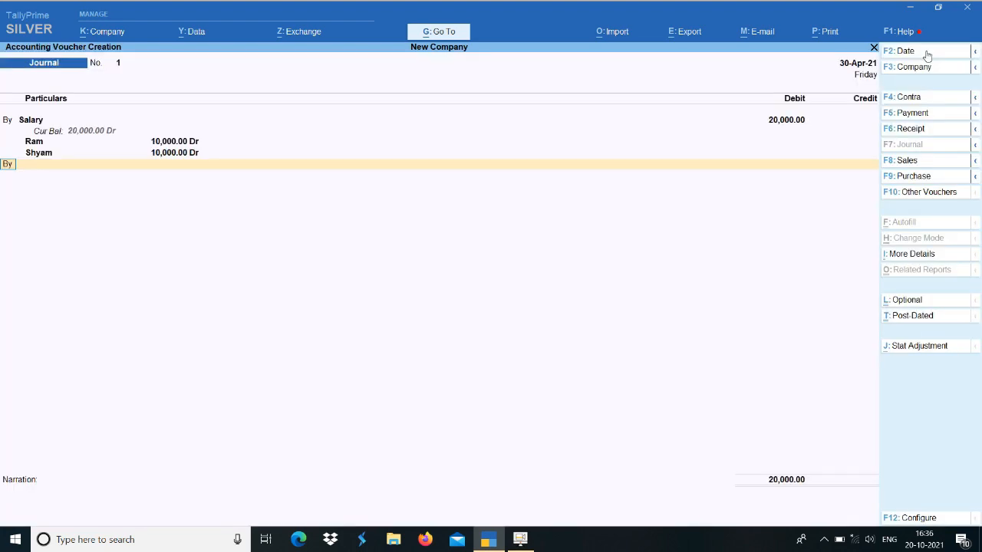
Step: Credit the Salary Payable ledger with 20,000 in the journal voucher
type("to")
key("Return")
key("Down")
key("Down")
key("Down")
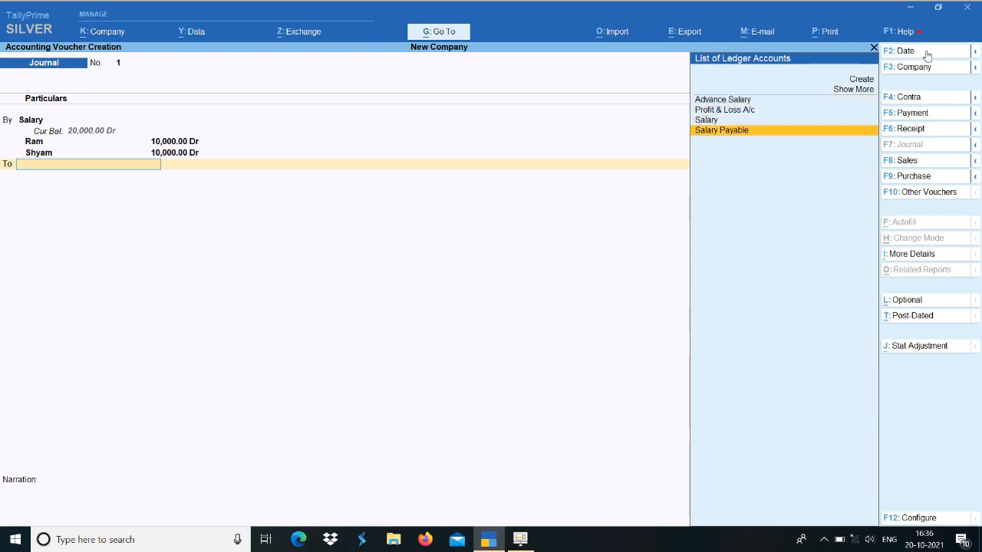
key("Return")
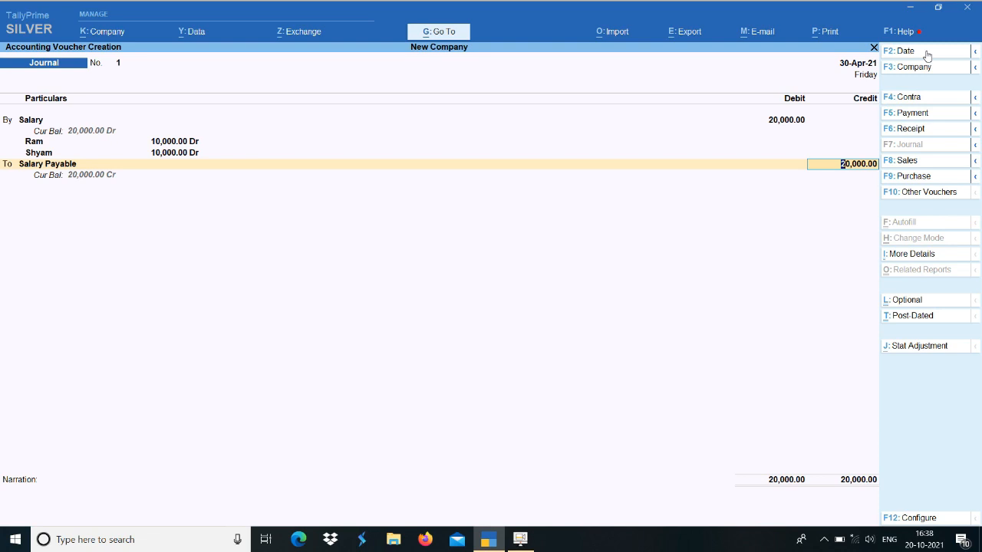
key("Return")
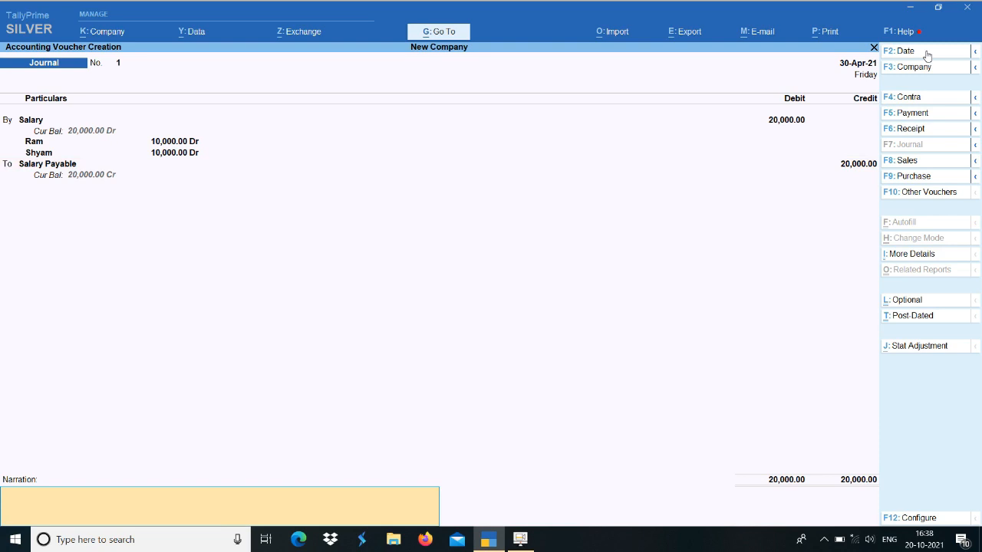
Step: Save the salary journal voucher without a narration and start a payment voucher dated 2-May-21
key("Return")
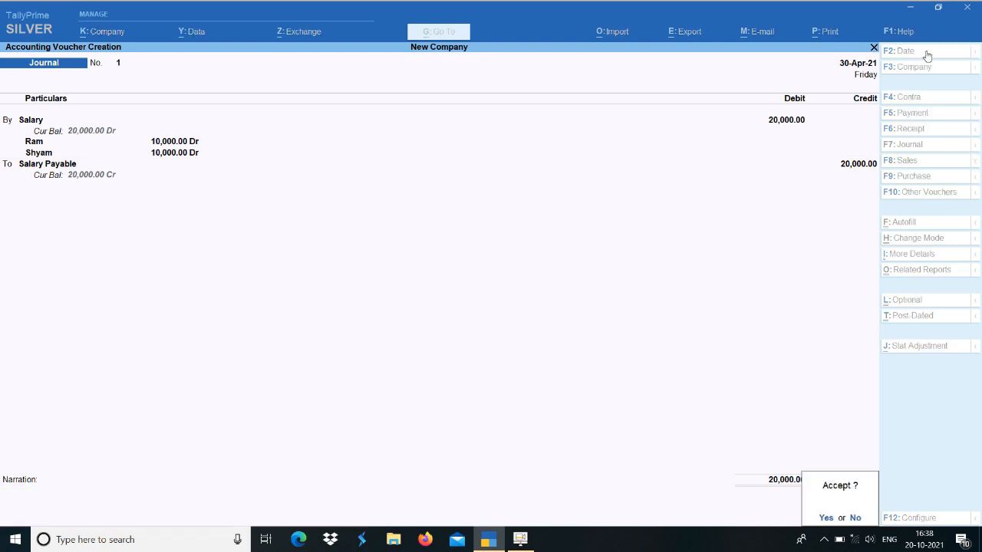
key("Return")
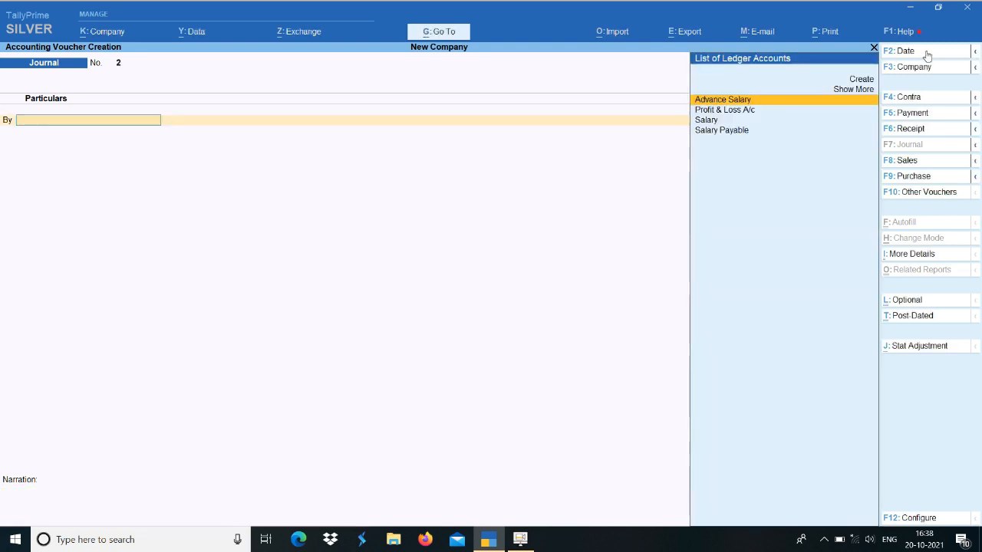
left_click(926, 113)
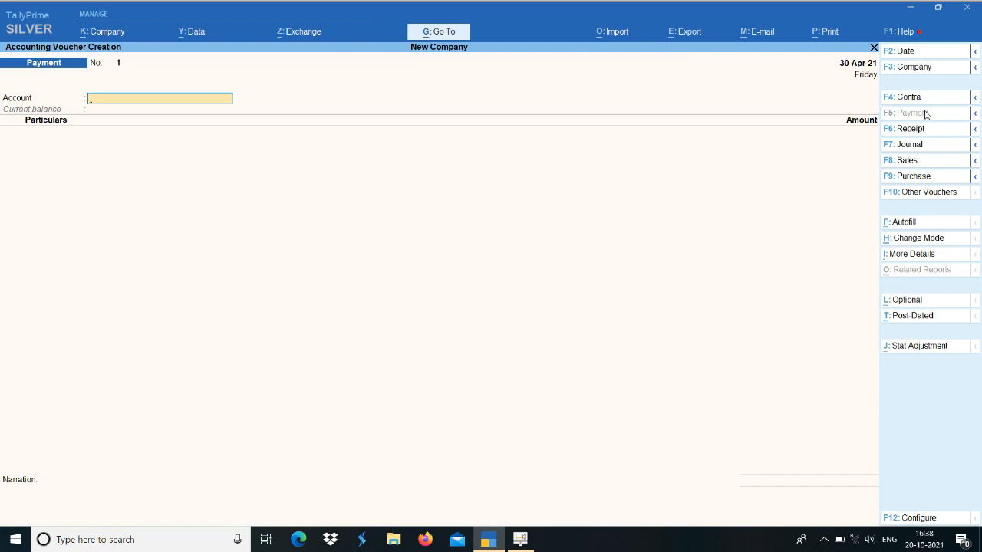
left_click(916, 58)
type("2-")
key("Return")
type("Ca")
key("Return")
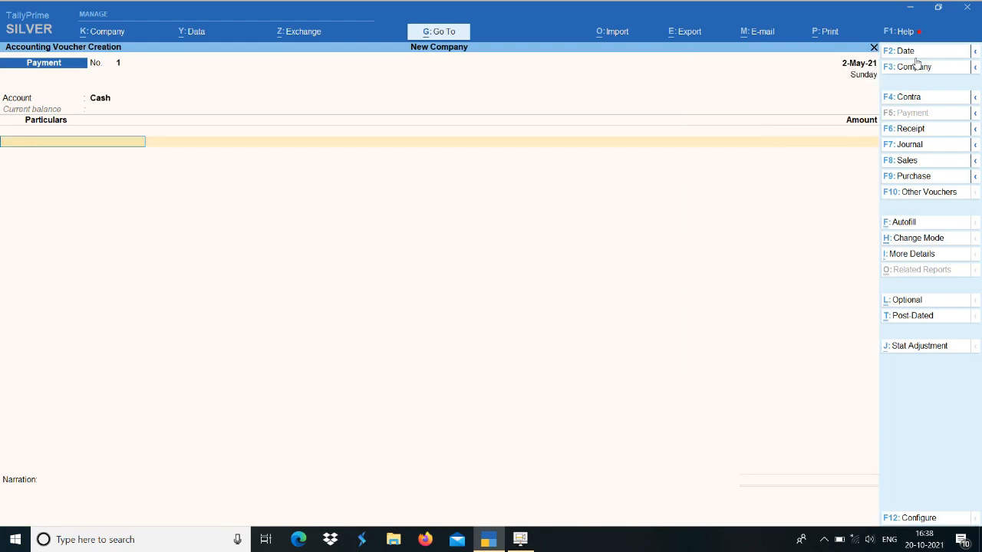
type("sa")
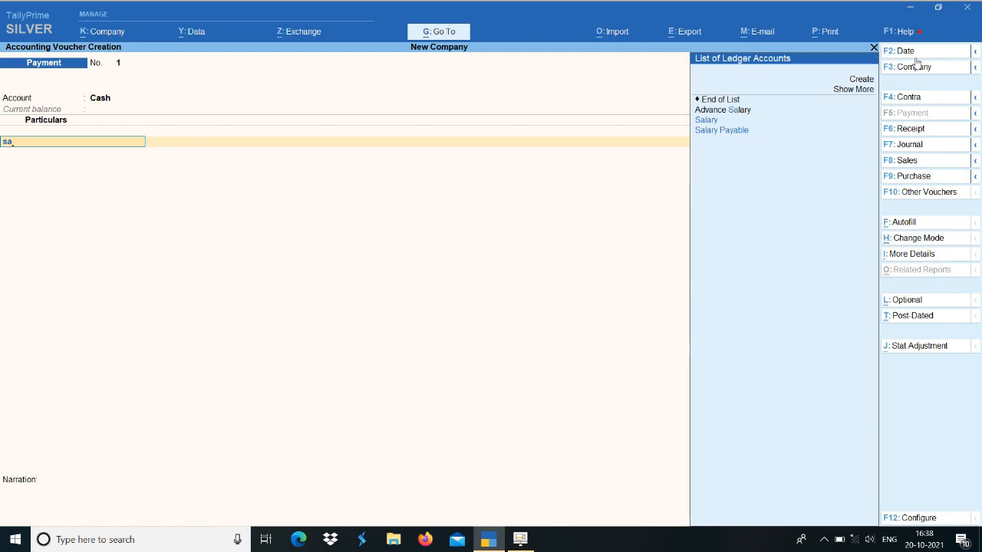
key("BackSpace")
key("BackSpace")
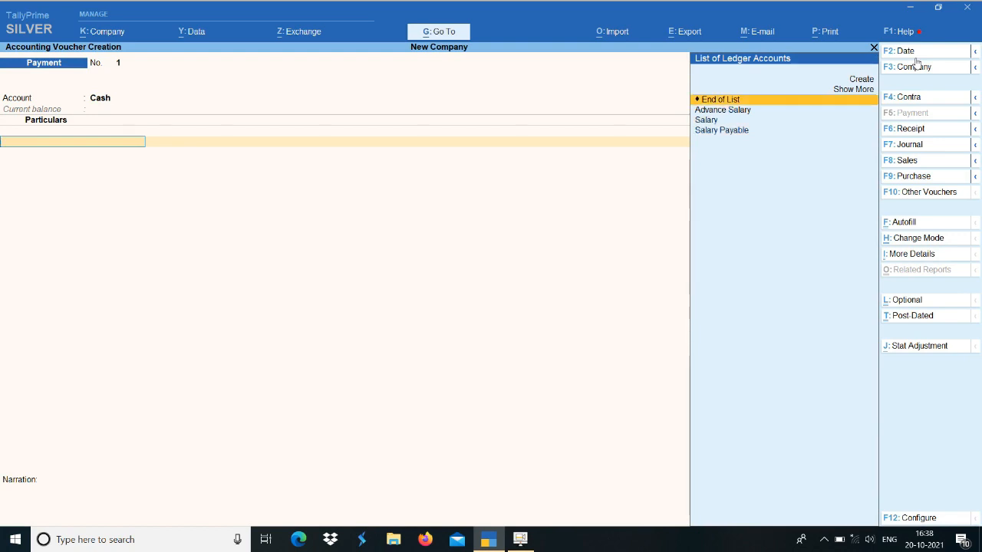
key("Escape")
Step: Examine the Profit & Loss account's indirect expenses down to the Salary ledger's monthly summary, and return to the Gateway of Tally
key("p")
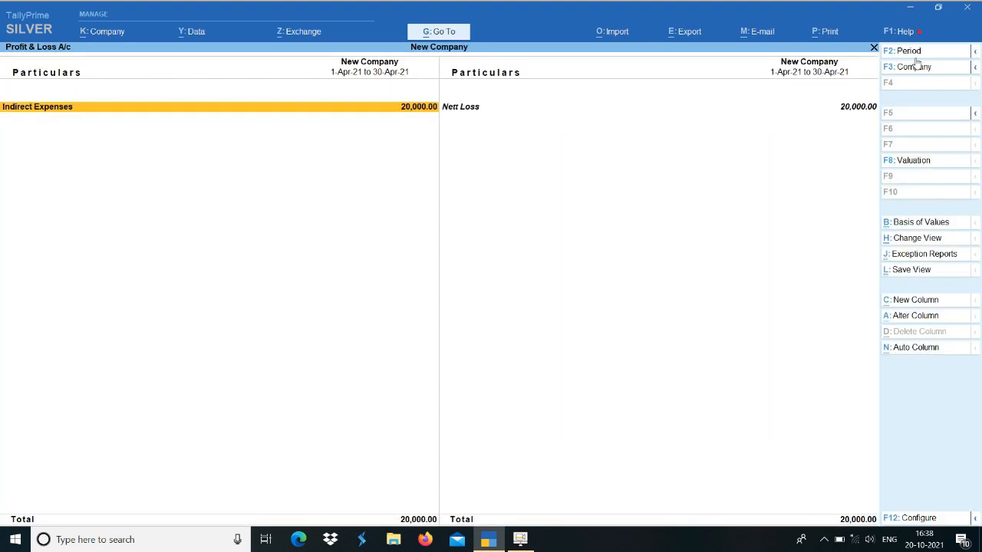
key("Return")
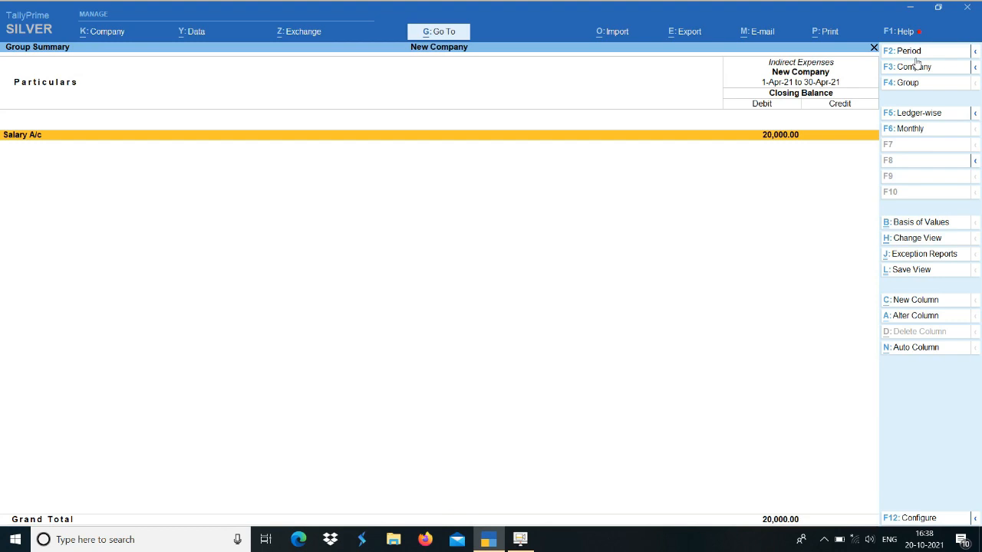
key("Return")
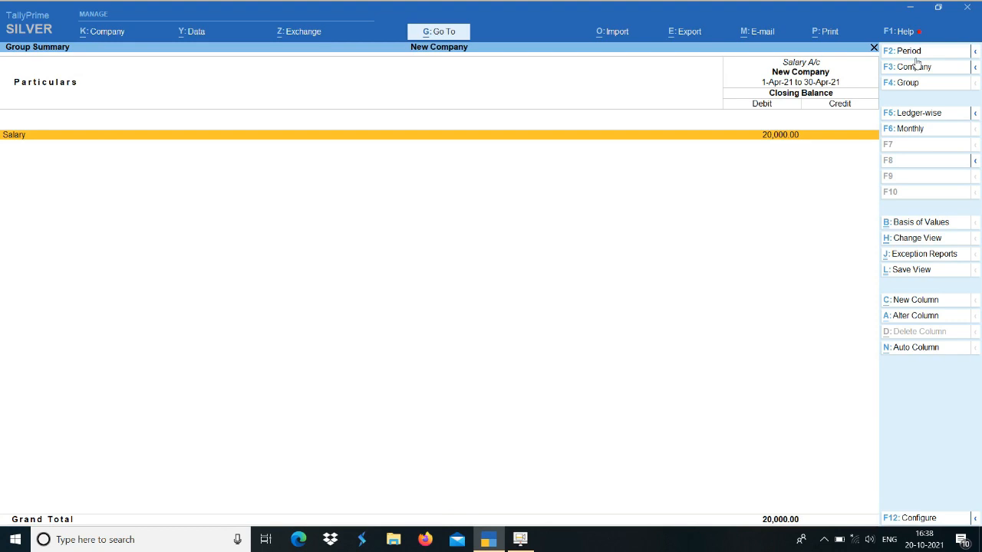
key("Return")
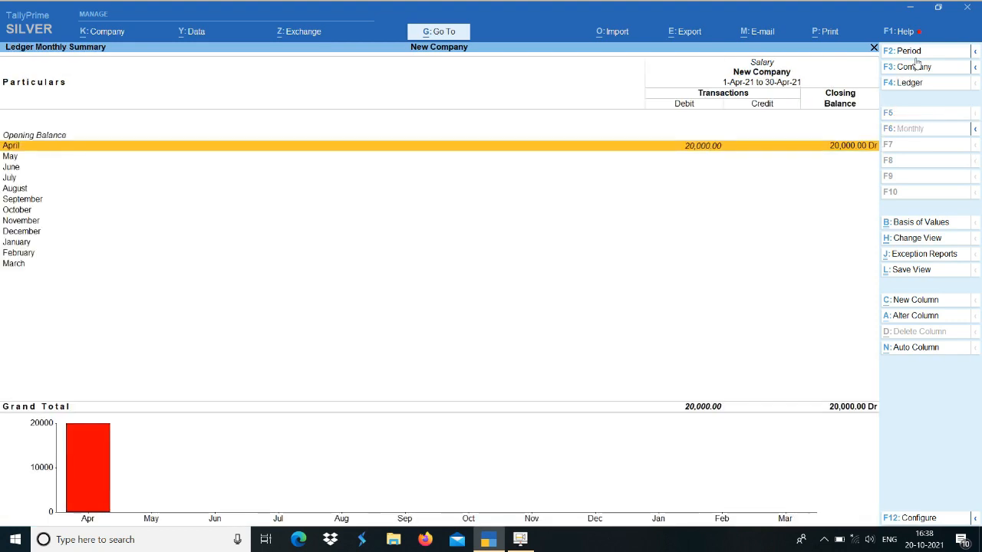
key("Escape")
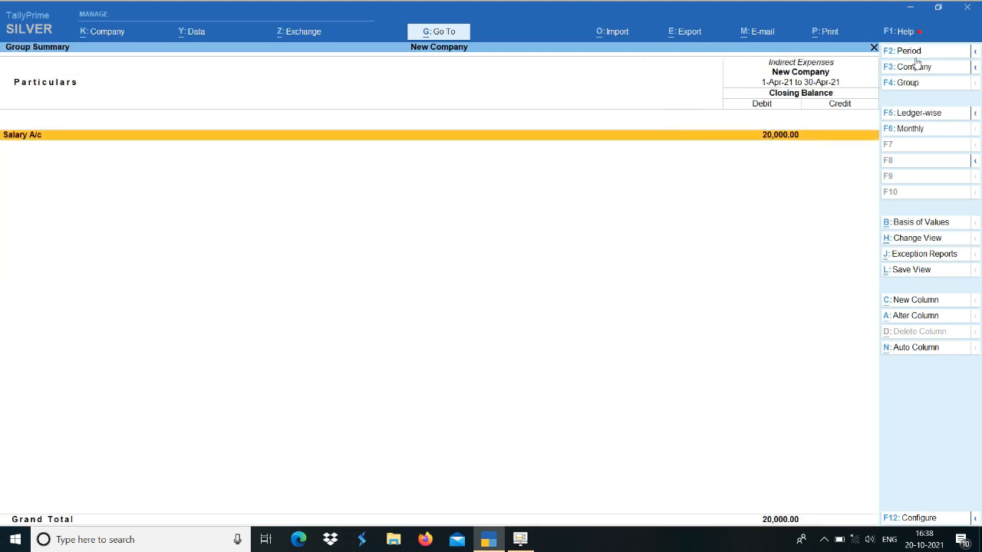
key("Escape")
key("Escape")
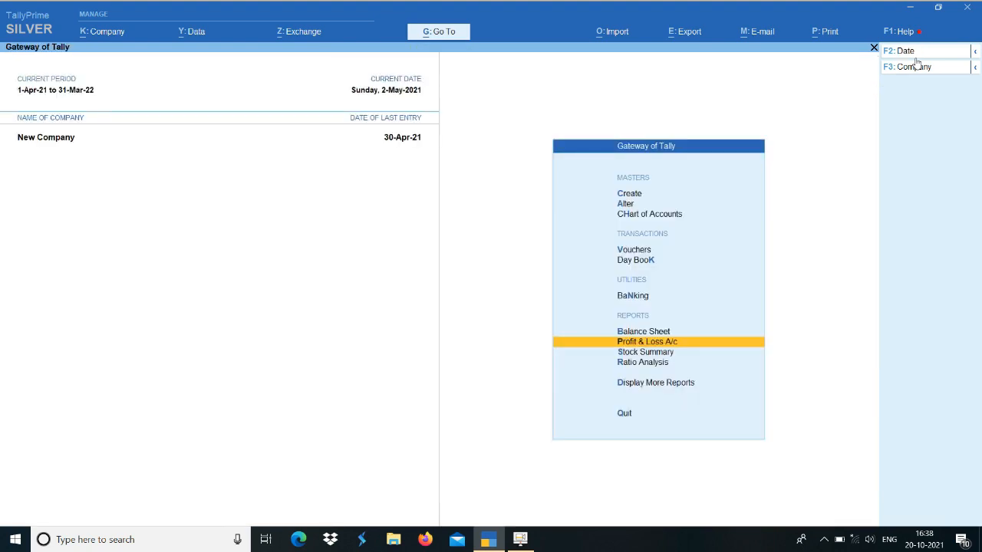
Step: Examine the Current Liabilities group in the Balance Sheet and return to the Gateway of Tally
key("Up")
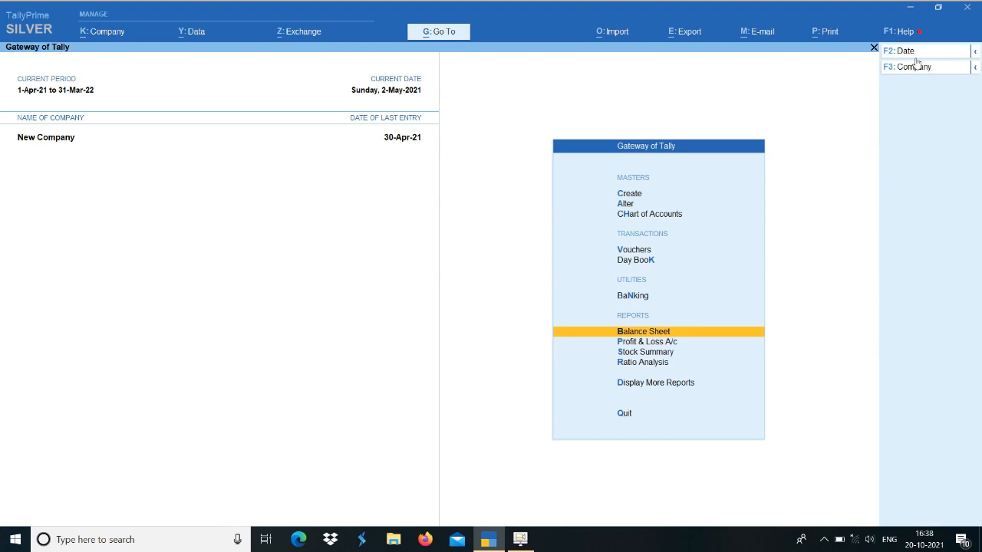
key("Return")
key("Down")
key("Down")
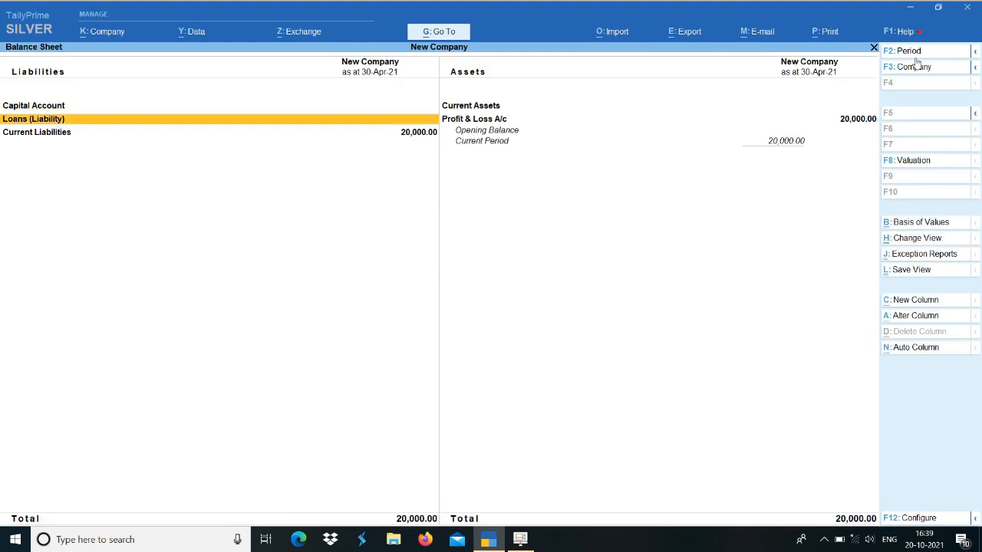
key("Return")
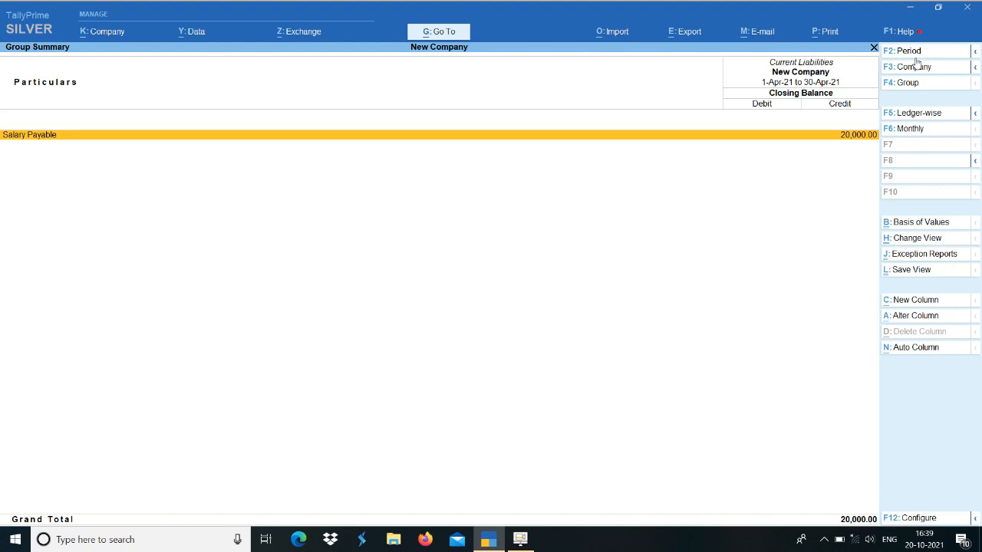
key("Escape")
key("Escape")
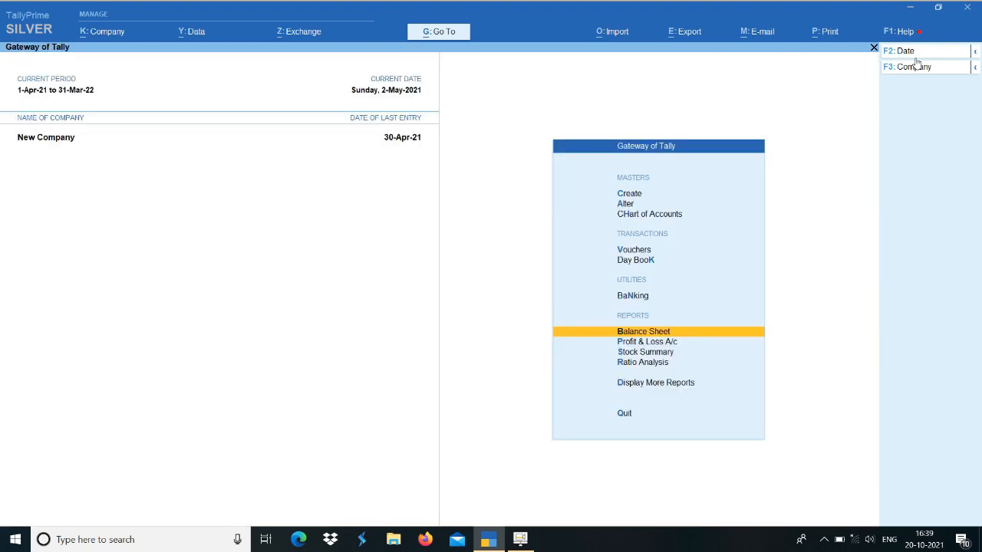
Step: Record and save a payment voucher that pays 20,000 from Cash against the Salary Payable ledger
key("v")
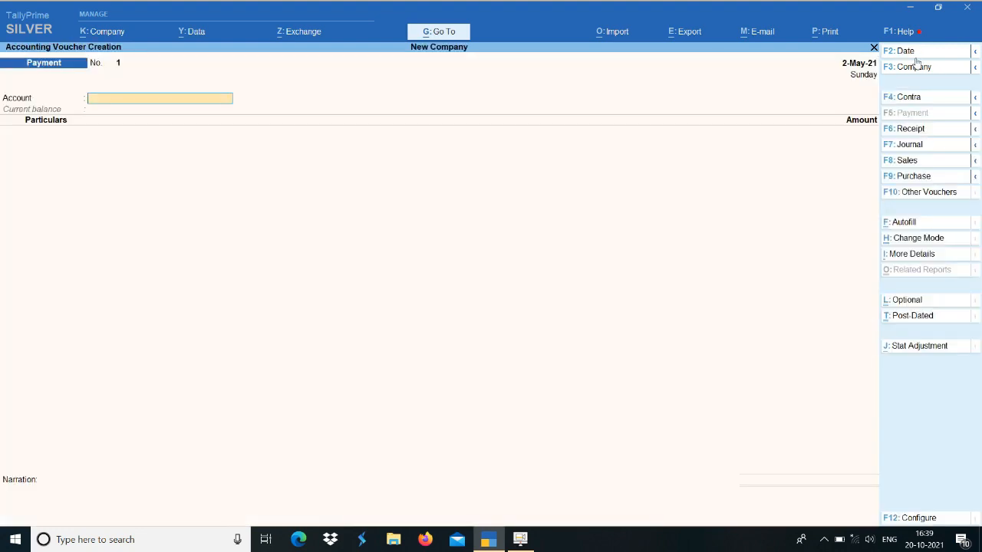
type("ca")
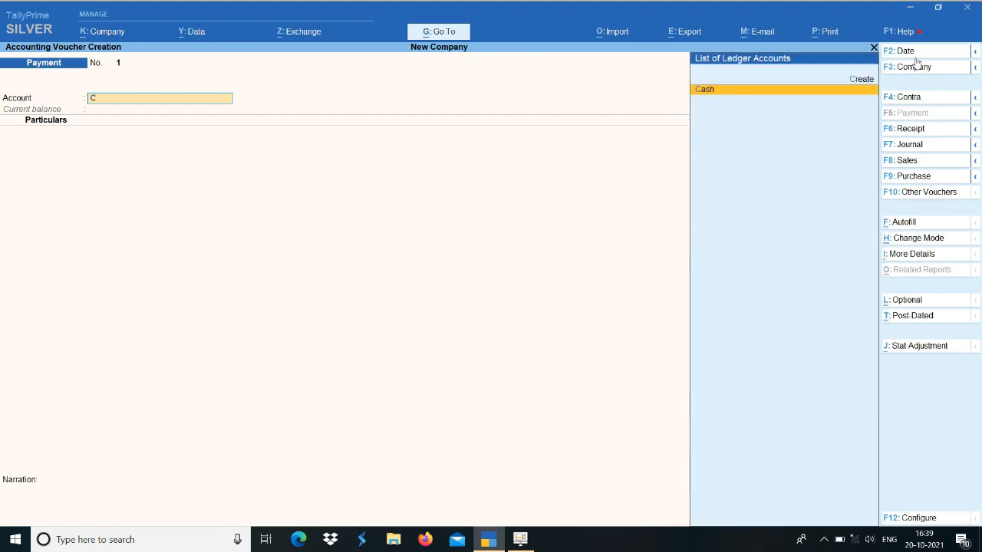
key("Return")
type("s")
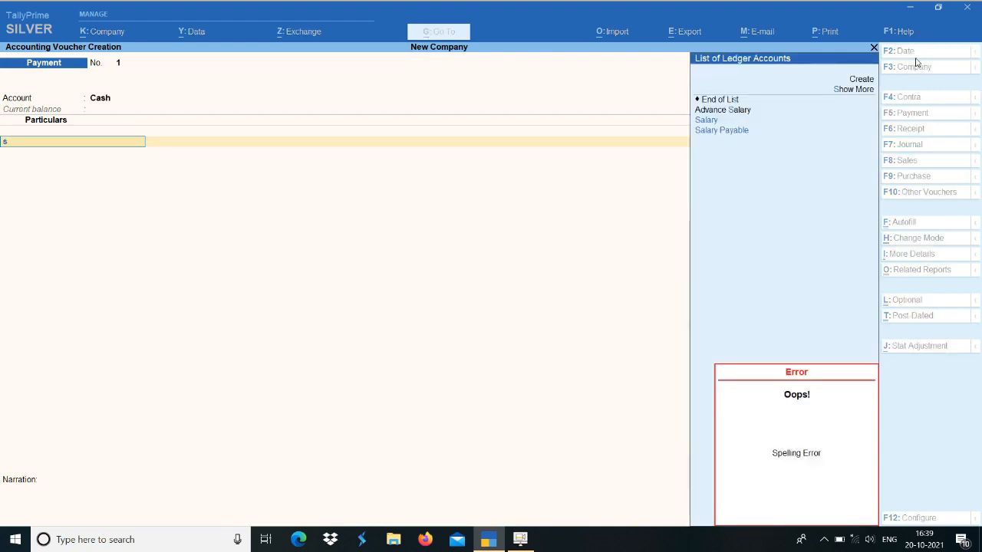
key("Down")
key("Return")
type("20000")
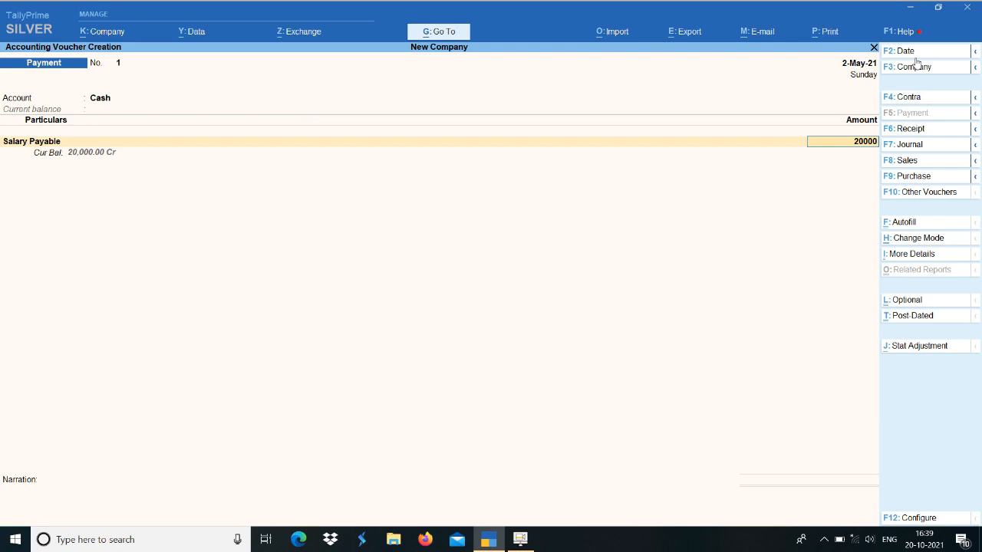
key("Return")
key("Return")
key("Return")
key("Return")
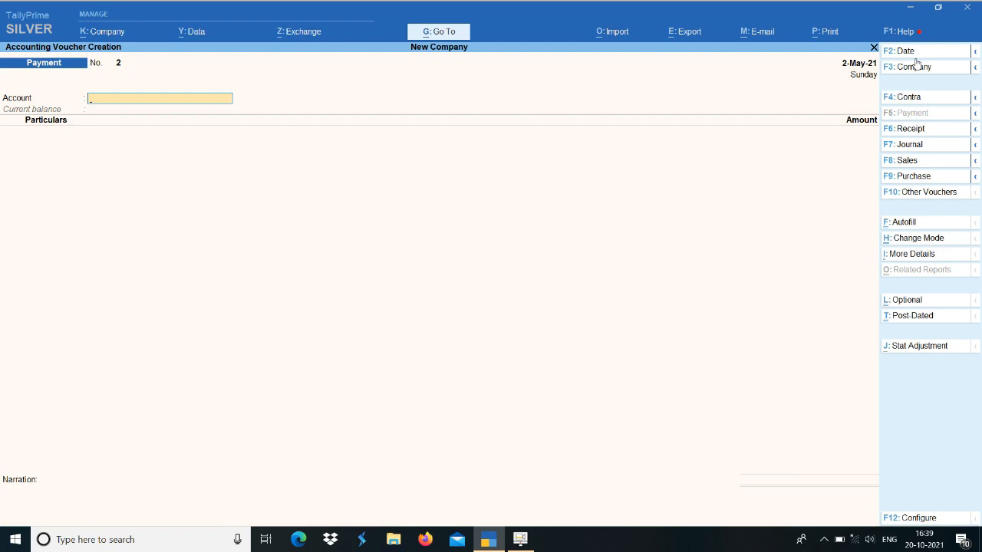
Step: In a second payment voucher, pay 5,000 from Cash against the Advance Salary ledger
type("Ca")
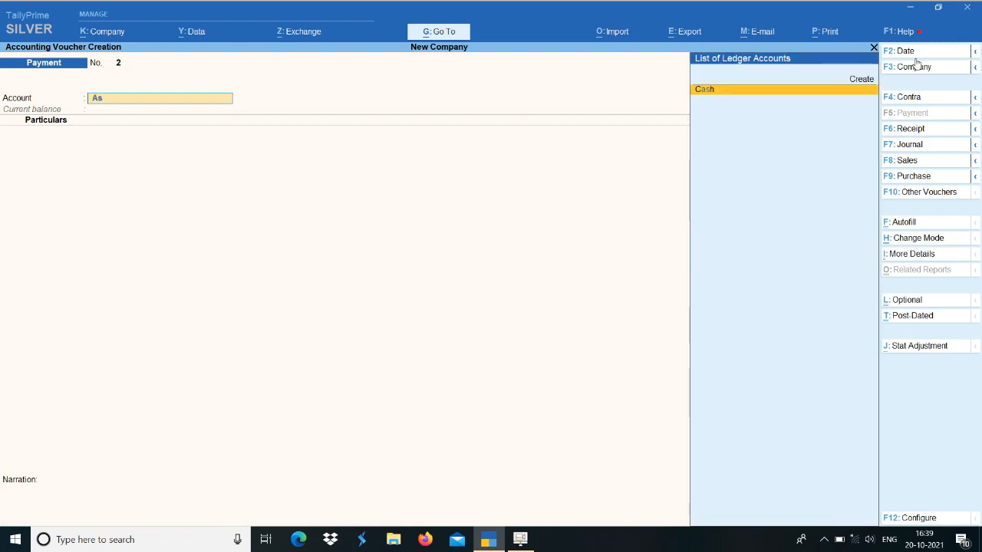
key("Return")
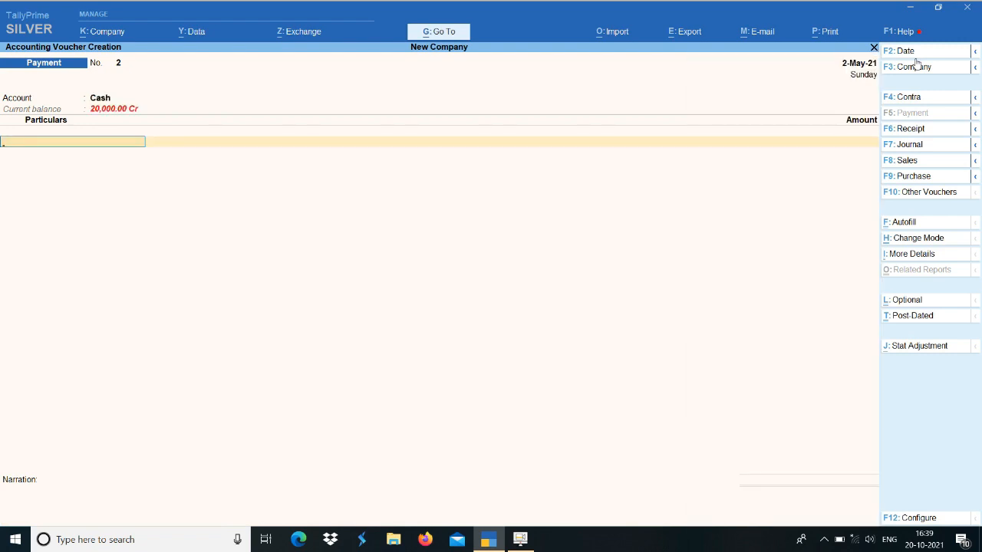
type("Adva")
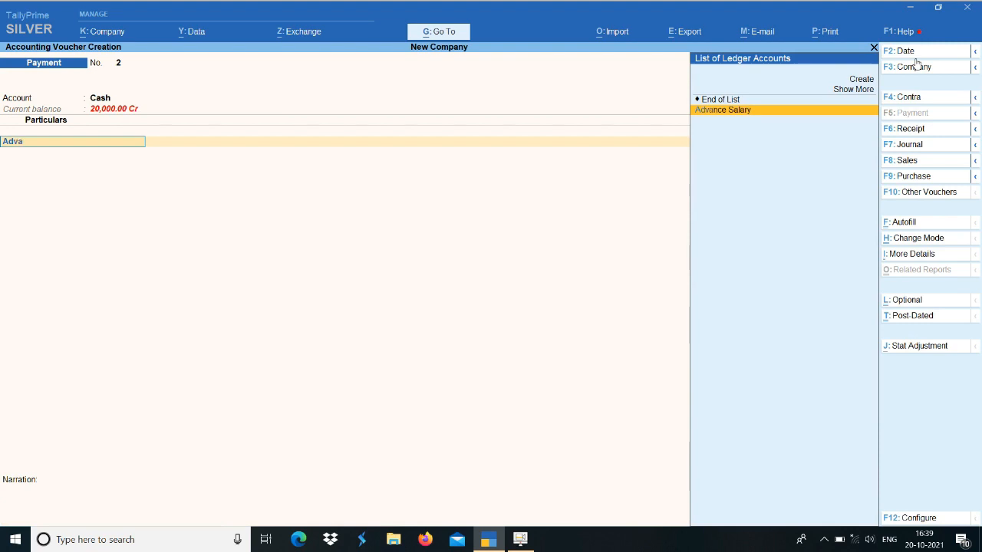
key("Return")
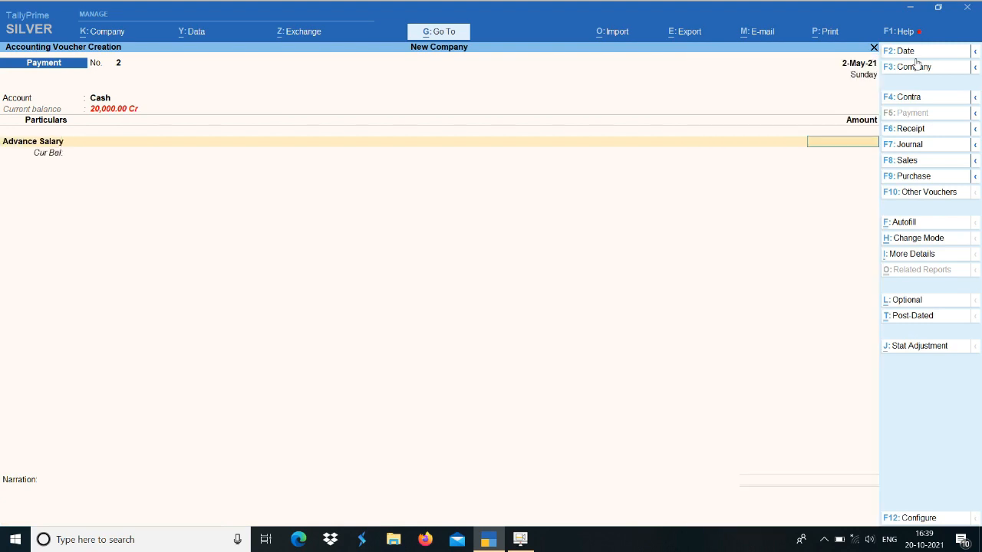
type("5,000")
key("Return")
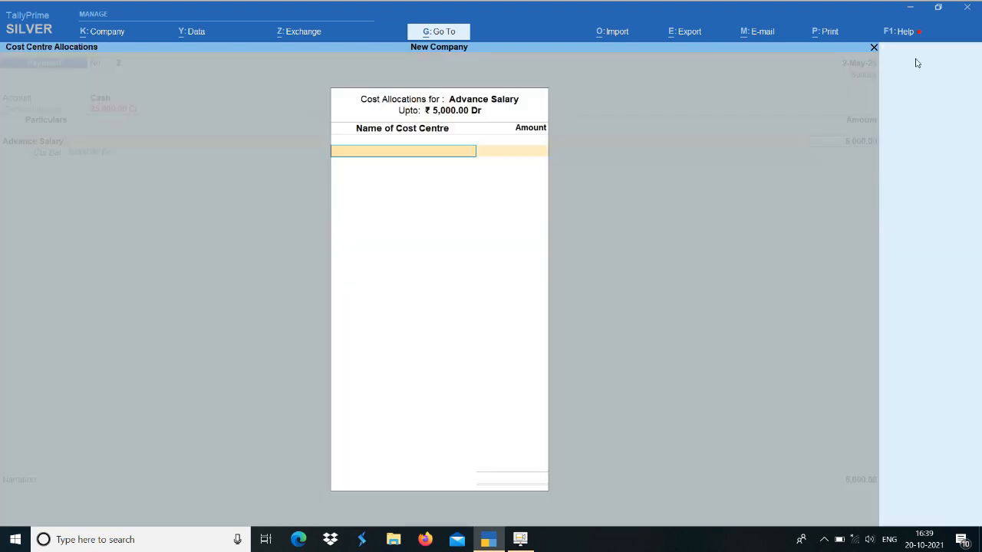
Step: Allocate the full 5,000 advance to the first employee's cost centre, save the payment voucher and leave voucher entry
type("Ra")
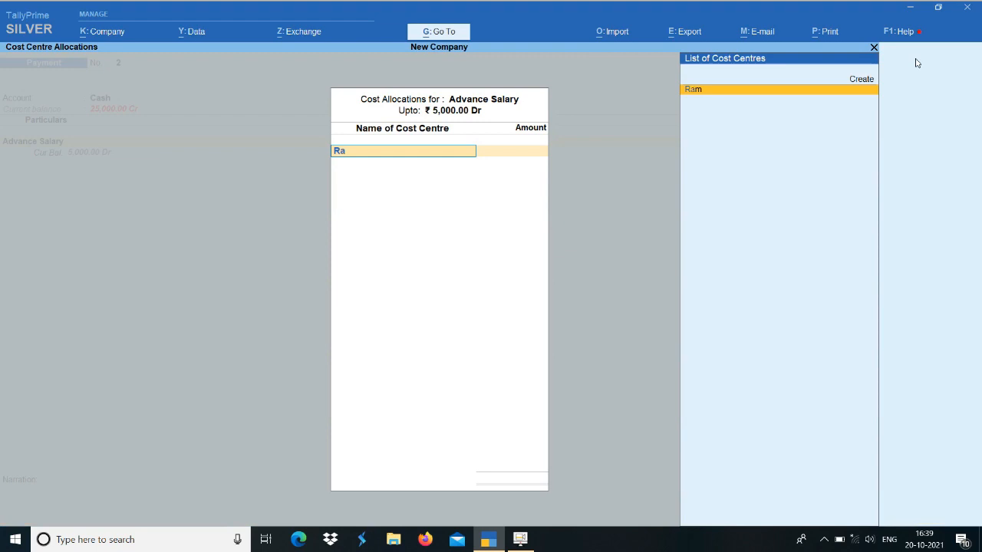
type("m")
key("Return")
key("Return")
key("Return")
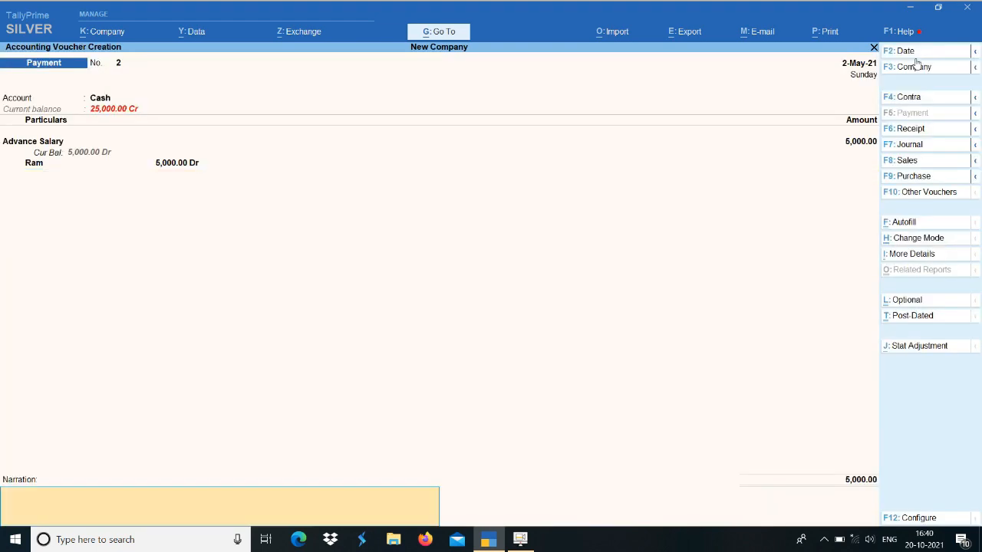
key("Return")
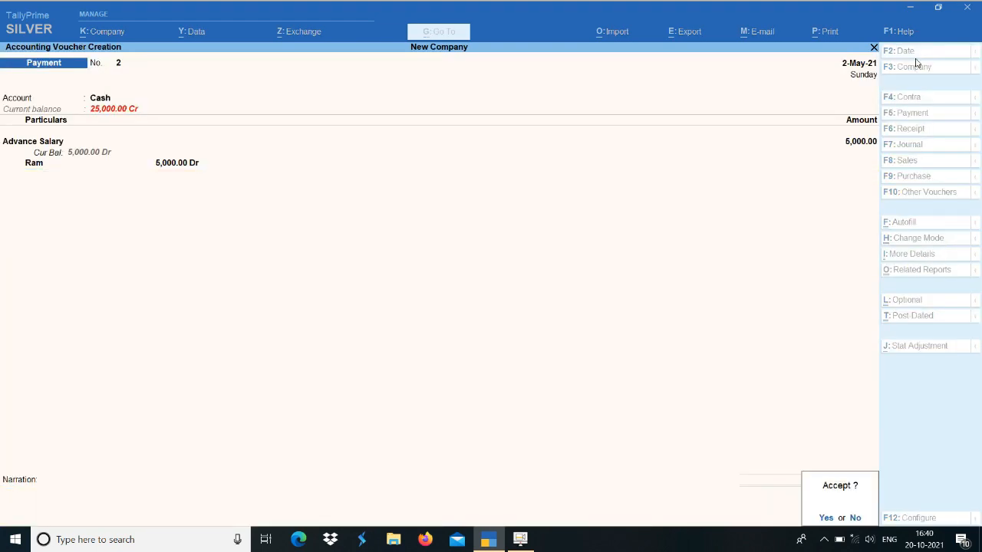
key("Return")
key("Escape")
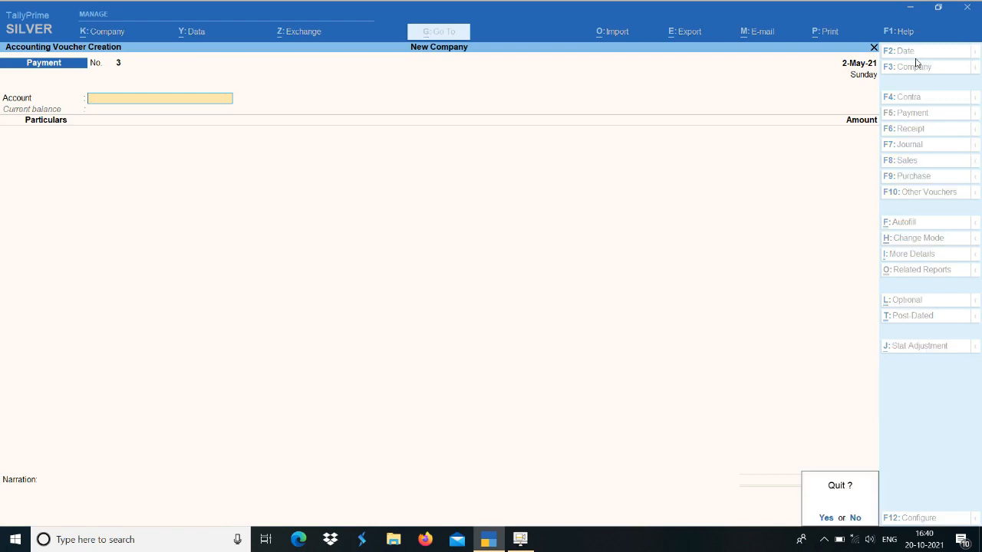
key("Return")
Step: Examine the indirect expenses in the Profit & Loss account again and return to the Gateway of Tally
key("p")
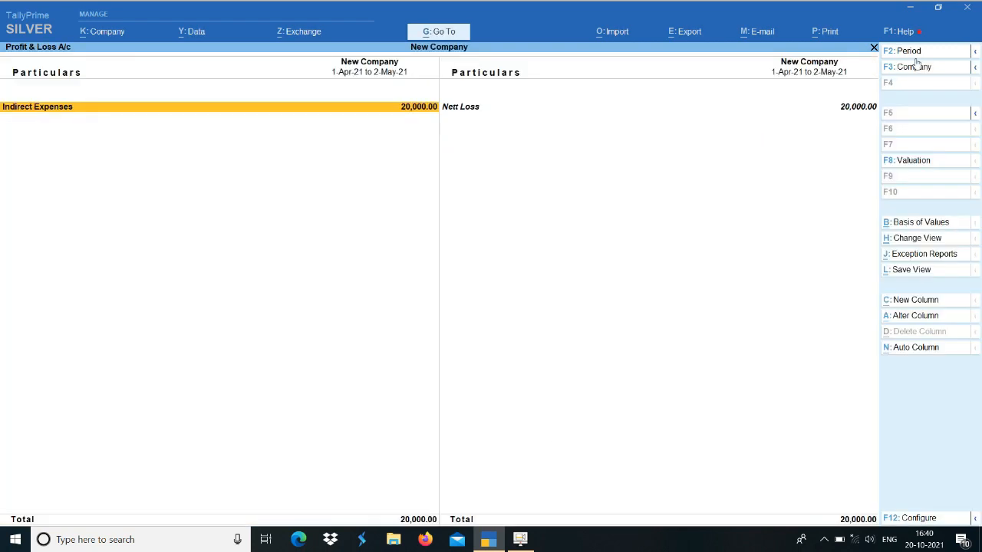
key("Return")
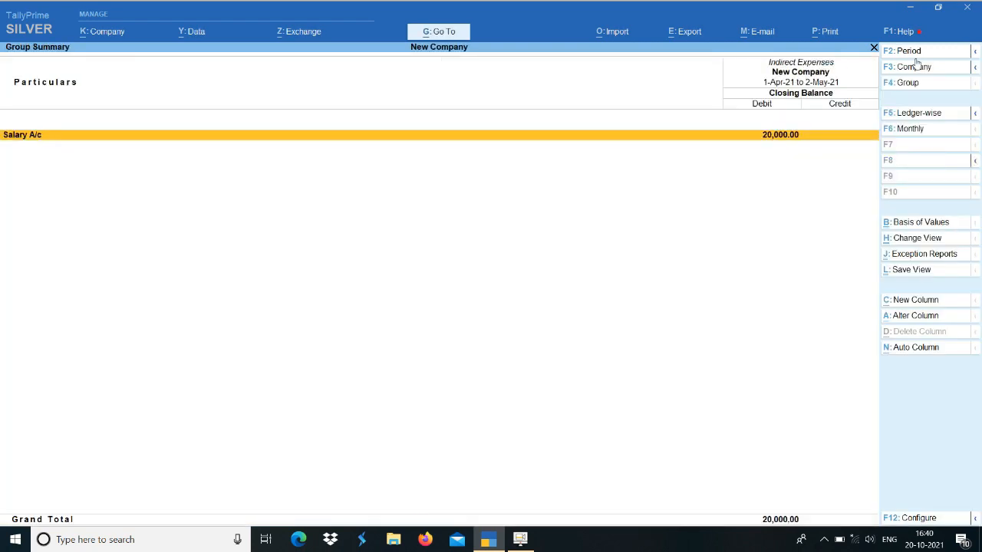
key("Escape")
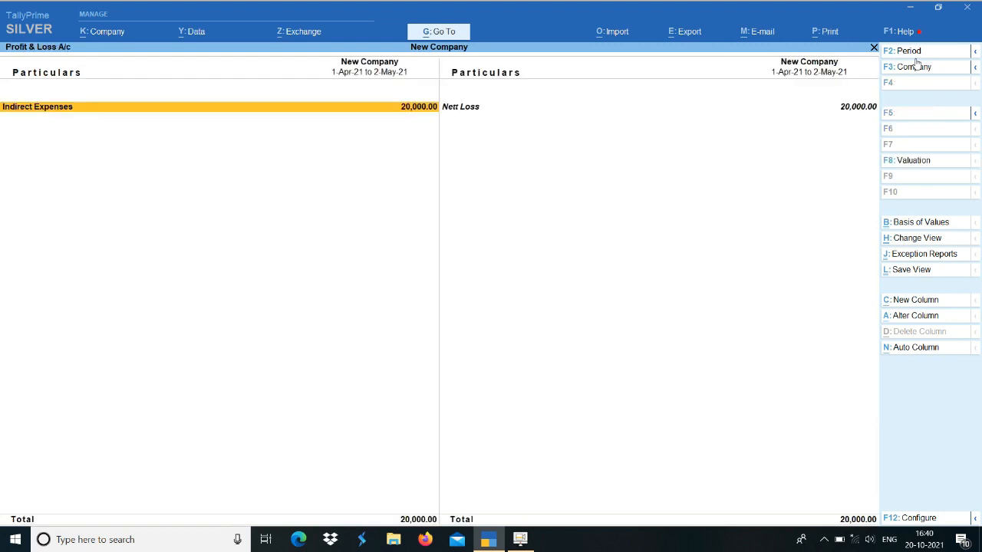
key("Escape")
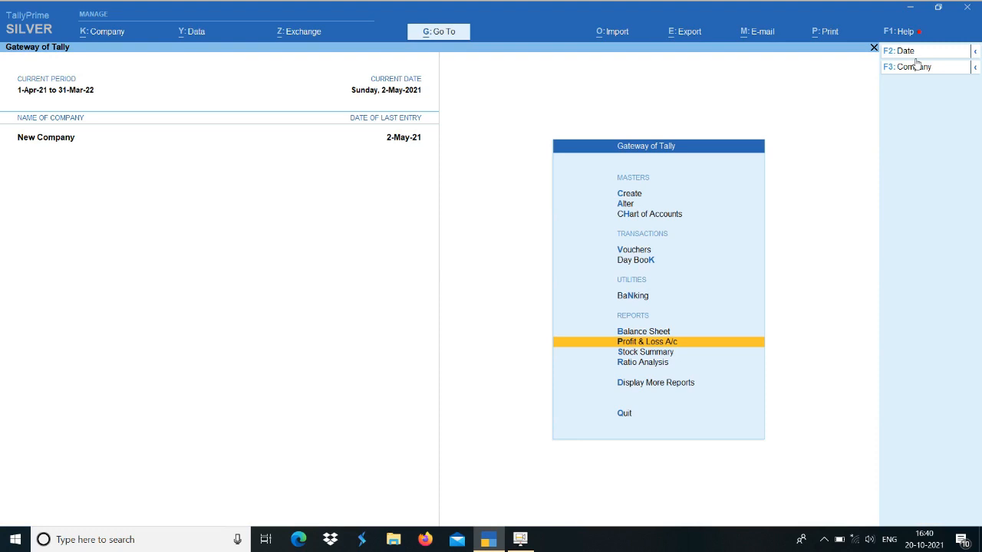
Step: Examine Current Liabilities and the Loans & Advances under Current Assets in the Balance Sheet, and return to the Gateway of Tally
key("Up")
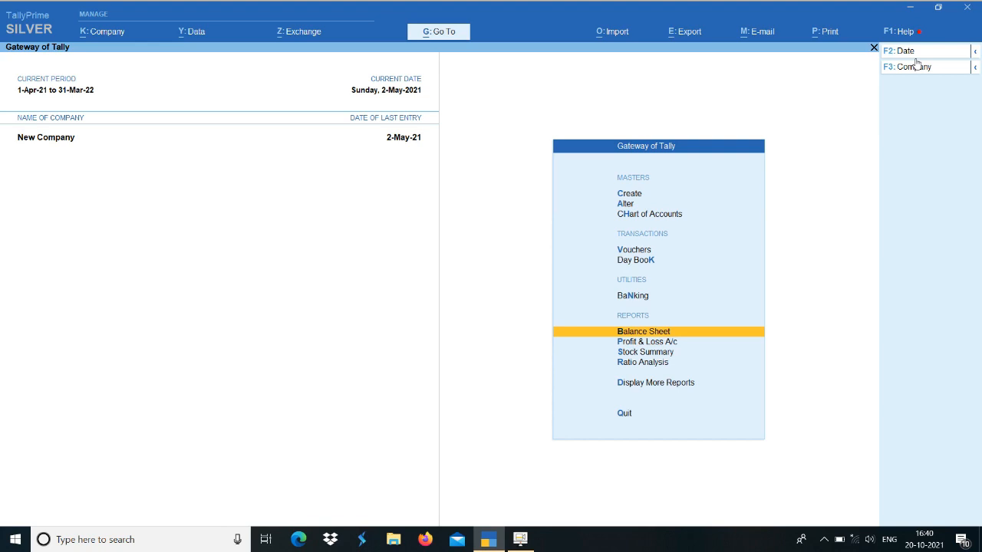
key("Return")
key("Down")
key("Down")
key("Return")
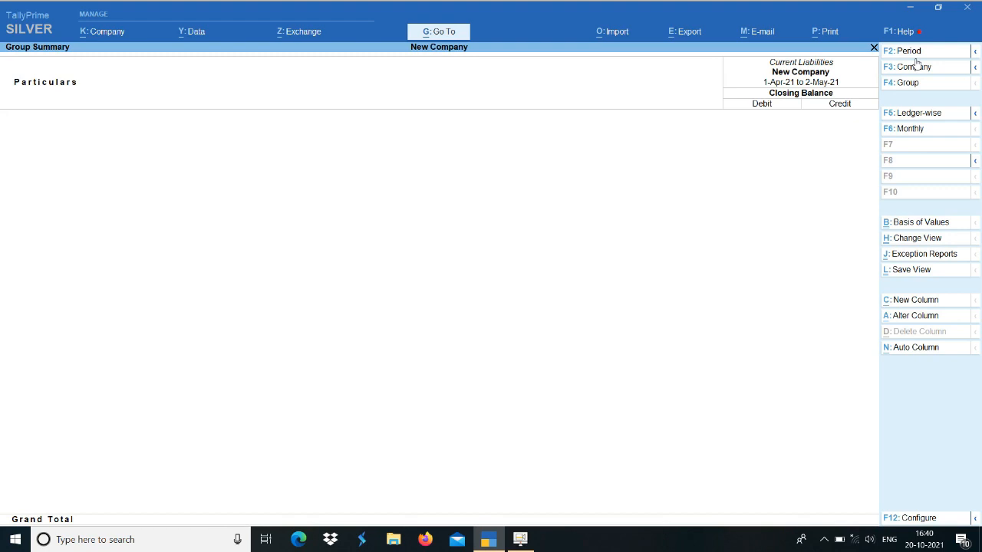
key("Escape")
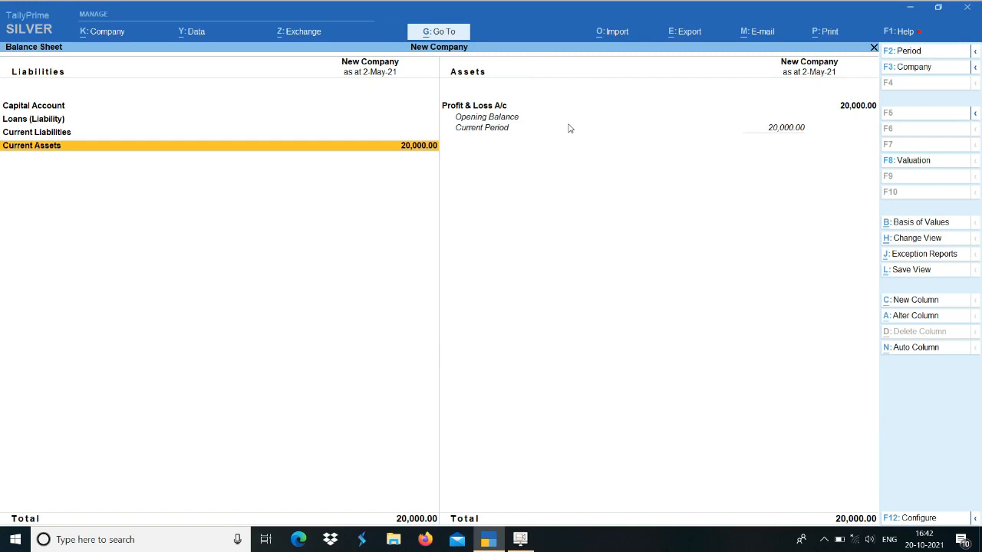
key("Return")
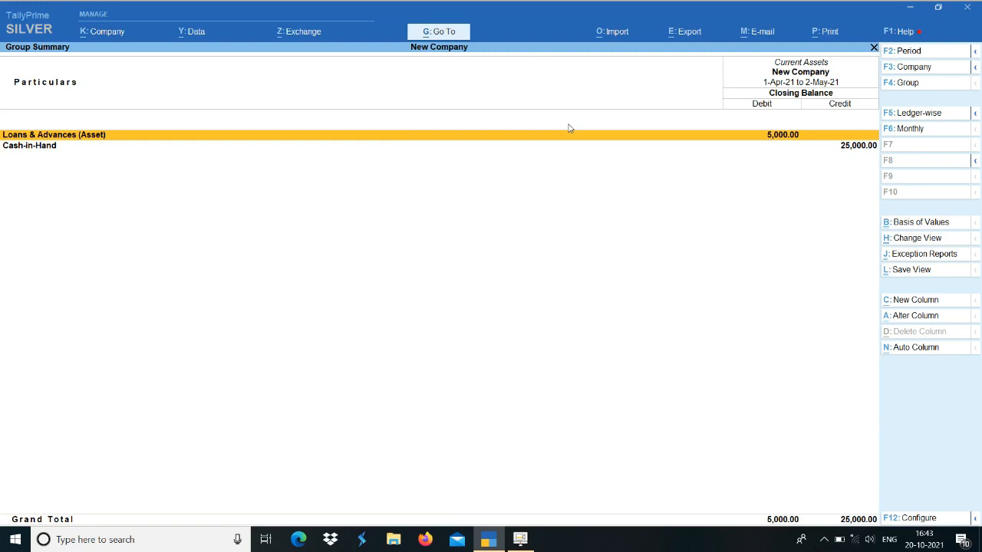
key("Return")
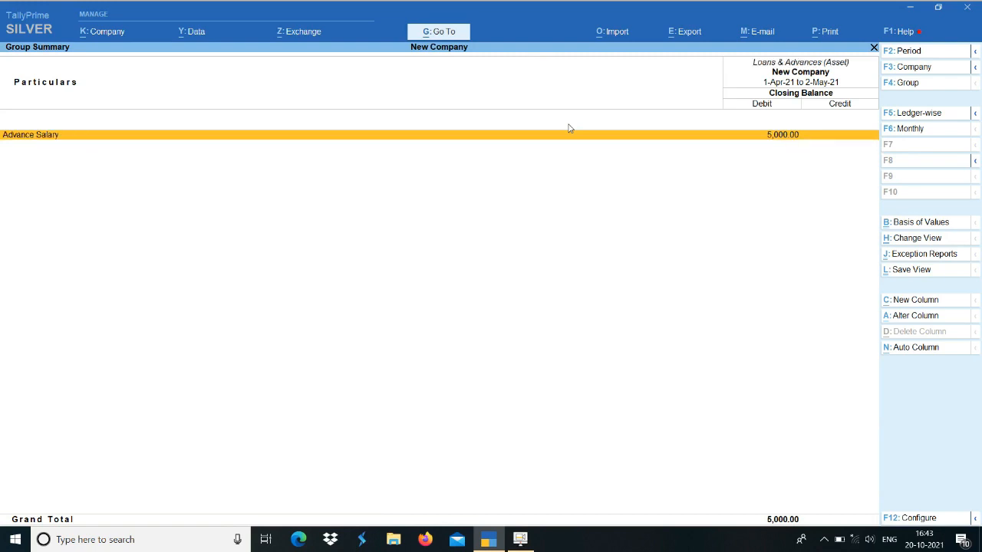
key("Escape")
key("Escape")
key("Escape")
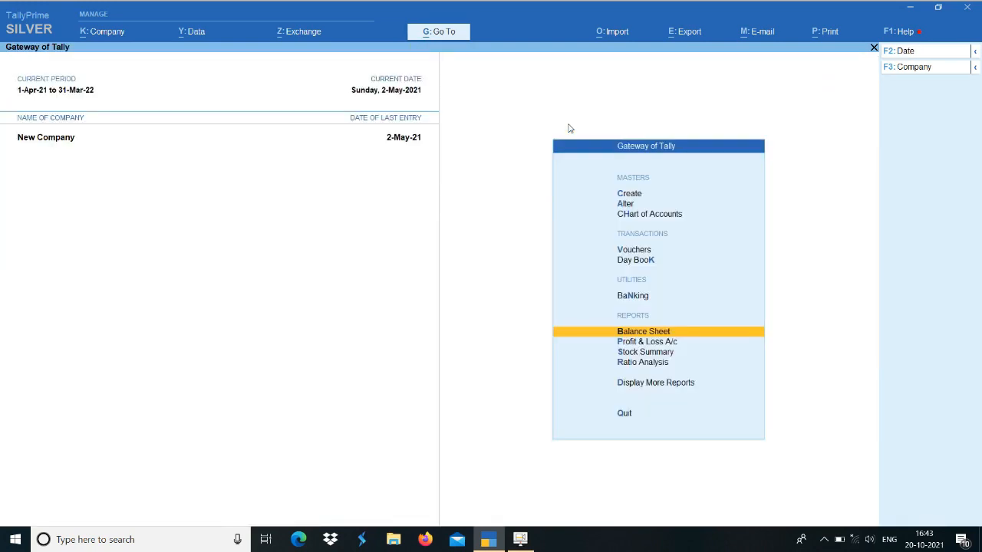
Step: Examine the Cost Centre Summary and the first employee's monthly summary, and return to the Gateway of Tally
key("d")
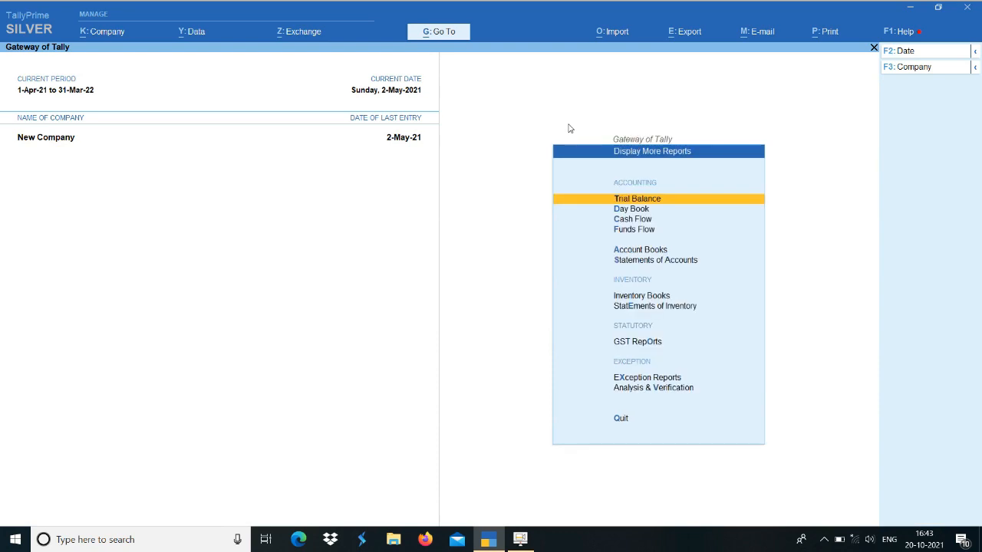
key("Down")
key("Down")
key("Down")
key("Down")
key("Down")
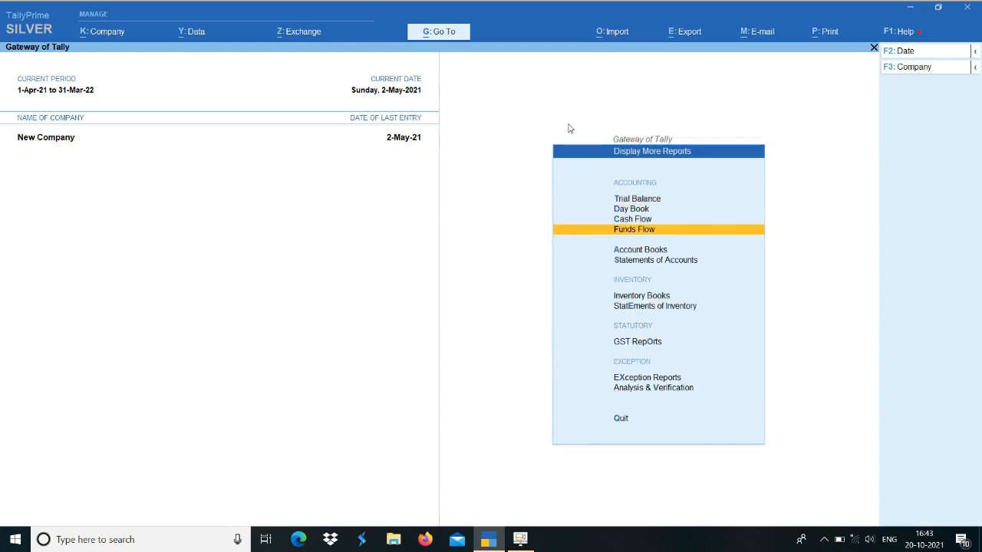
key("Return")
key("Return")
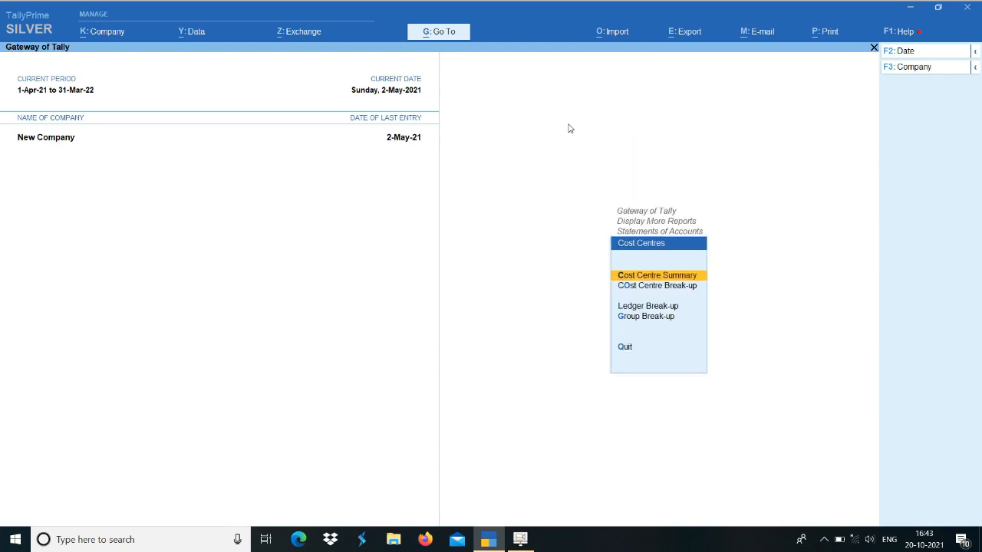
key("Return")
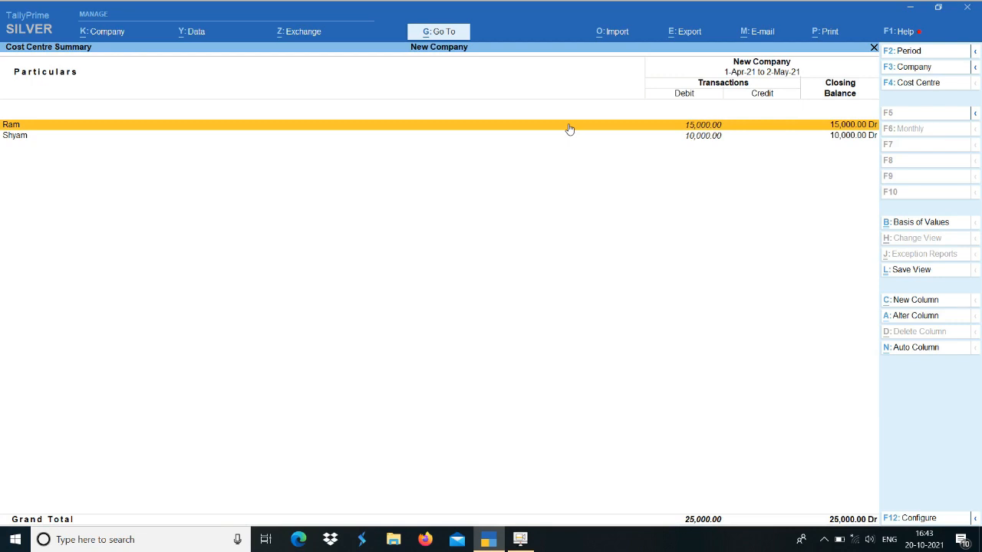
left_click(570, 128)
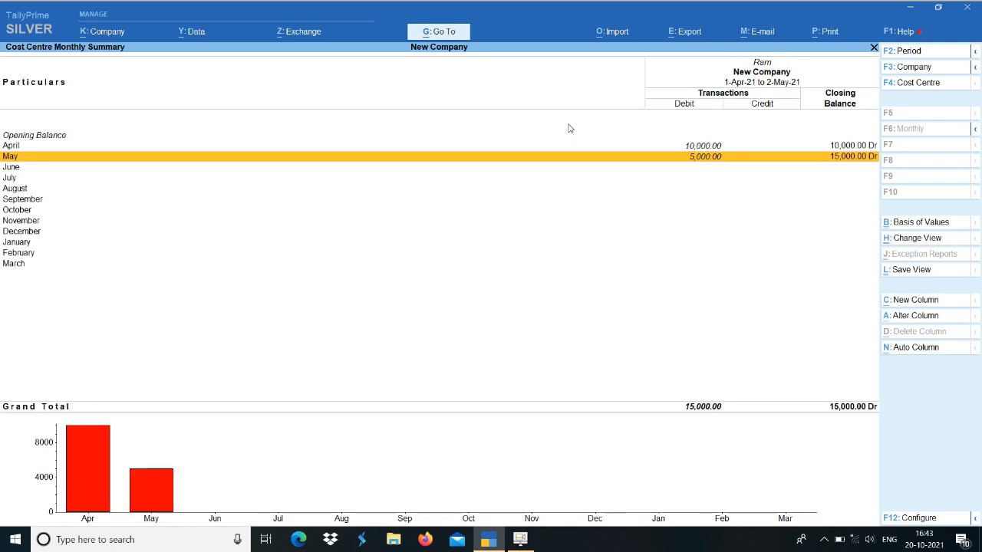
key("Escape")
key("Escape")
key("Escape")
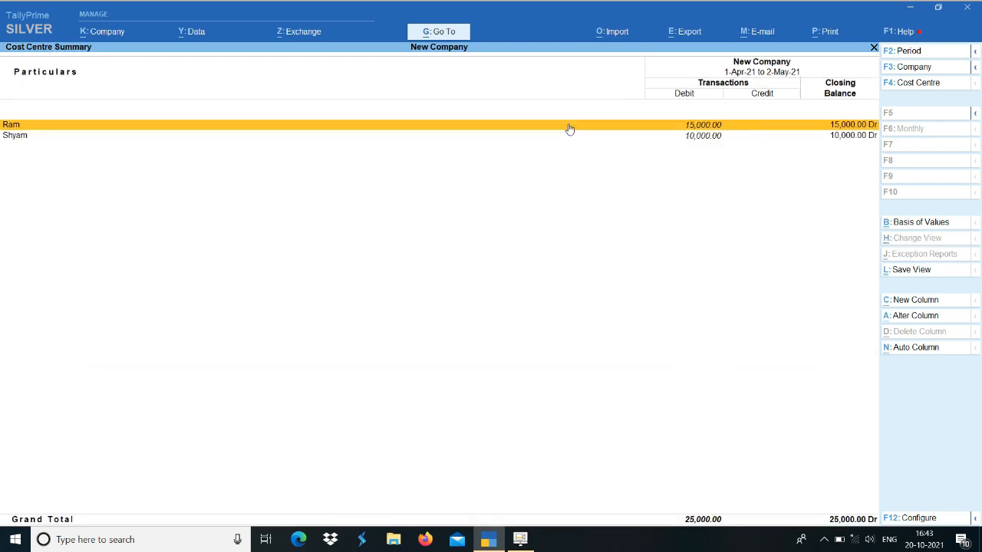
key("Escape")
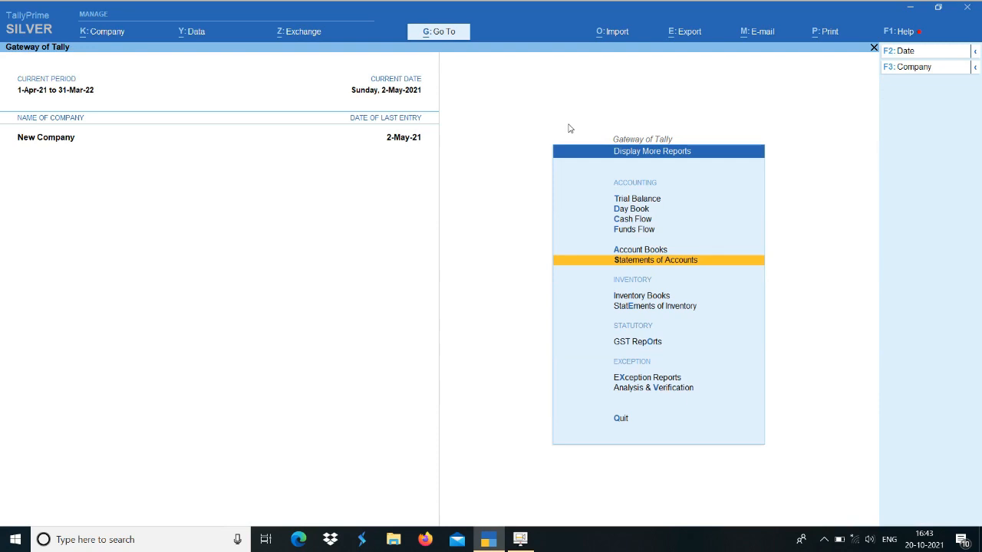
key("Escape")
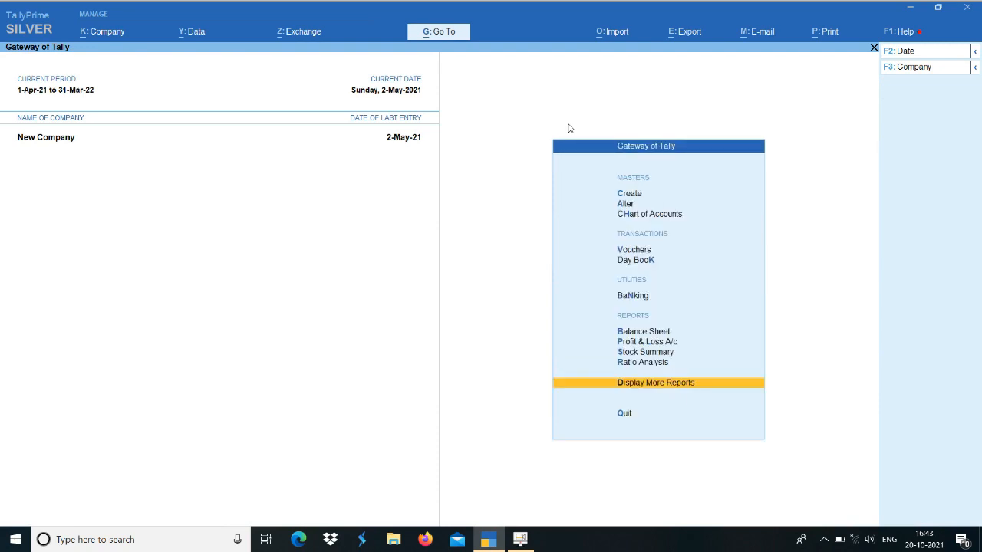
Step: Start a journal voucher and set its date to 31-5-21
key("v")
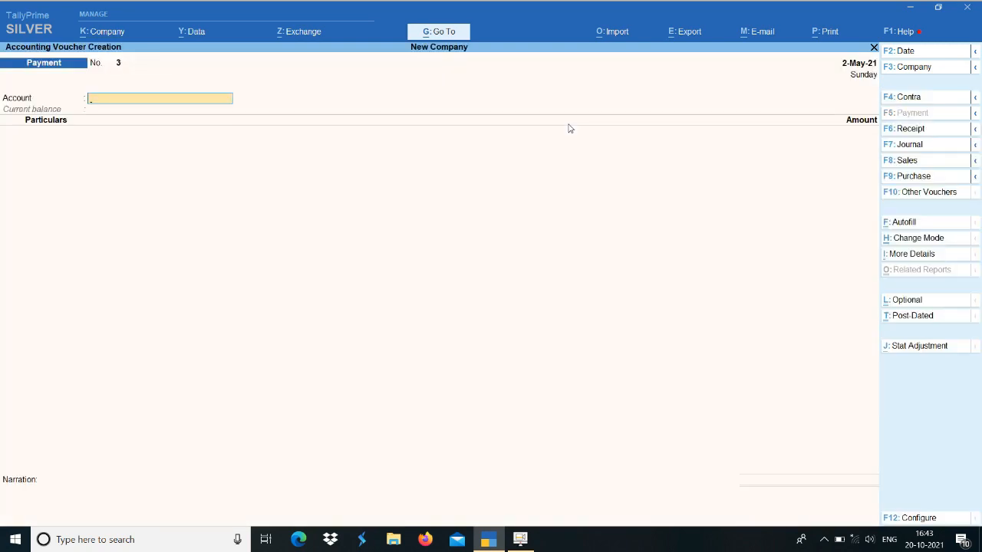
left_click(929, 146)
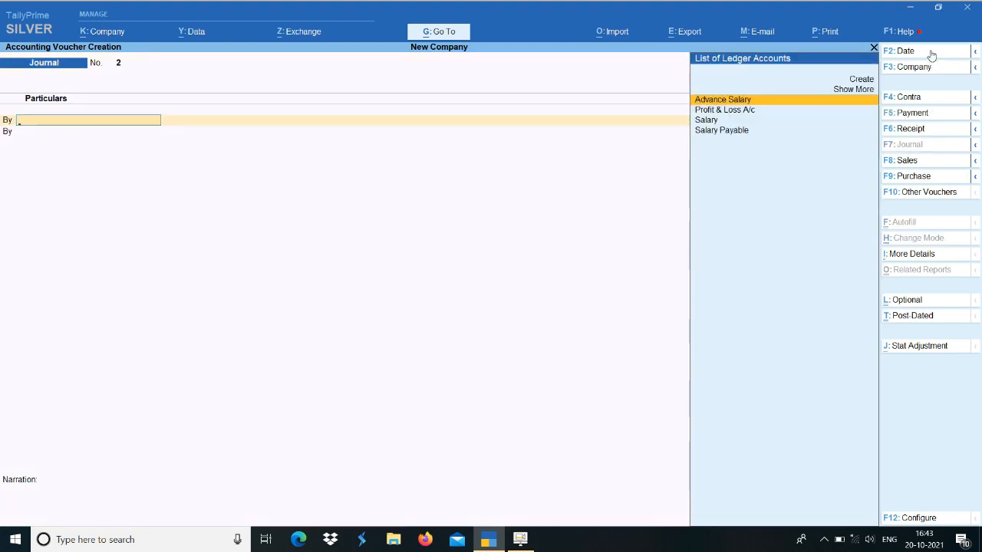
left_click(929, 52)
type("31-5-21")
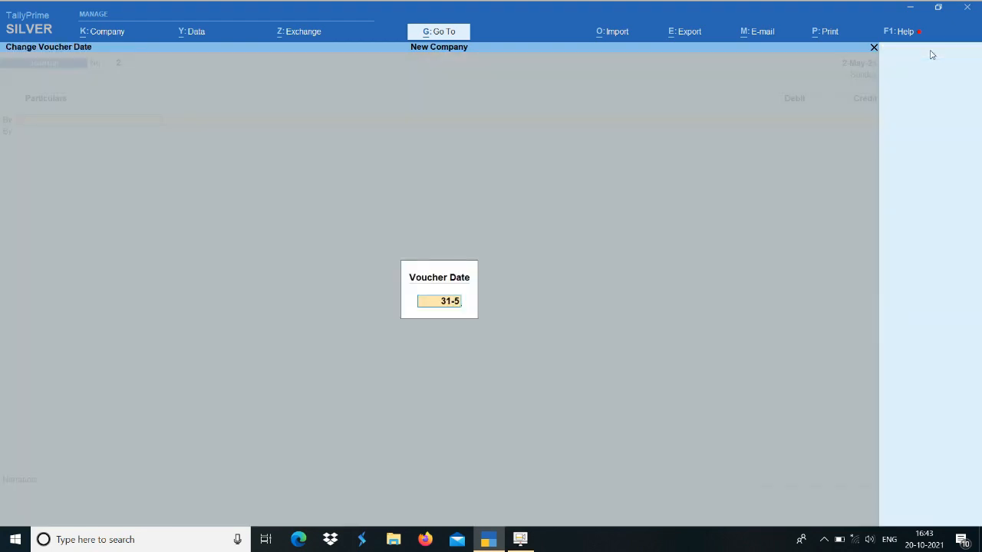
key("Return")
Step: Debit the Salary ledger with 20,000 and allocate 10,000 to each of the two employees' cost centres
type("sa")
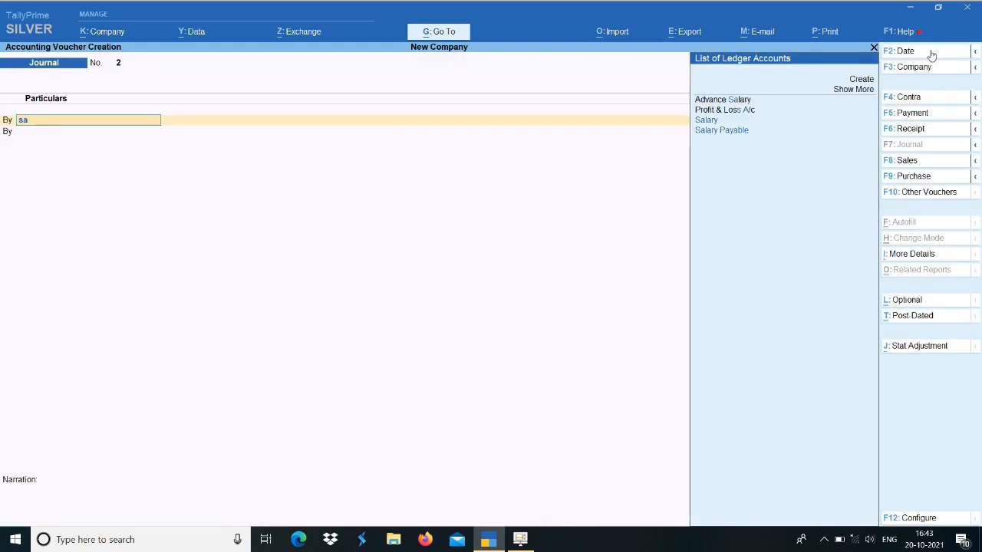
key("Return")
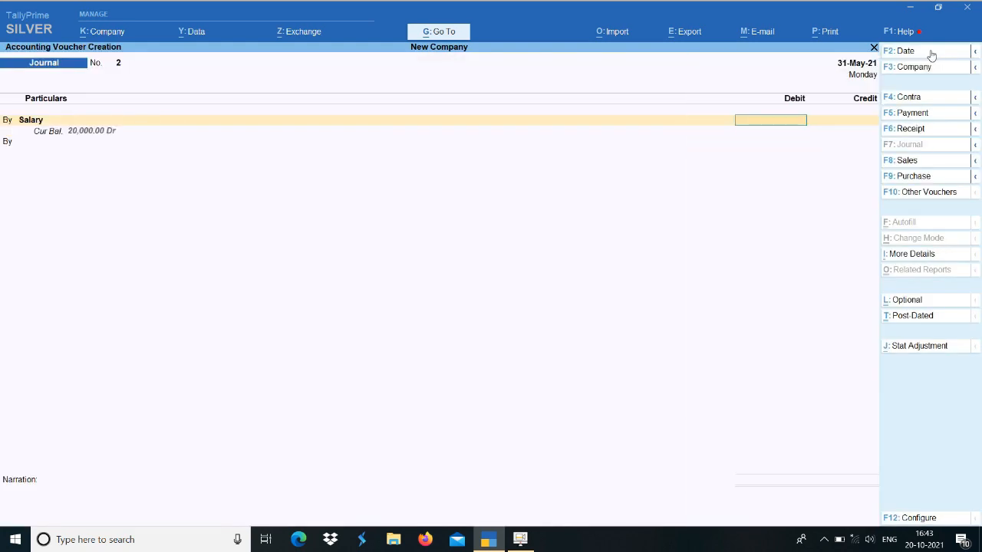
type("20000")
key("Return")
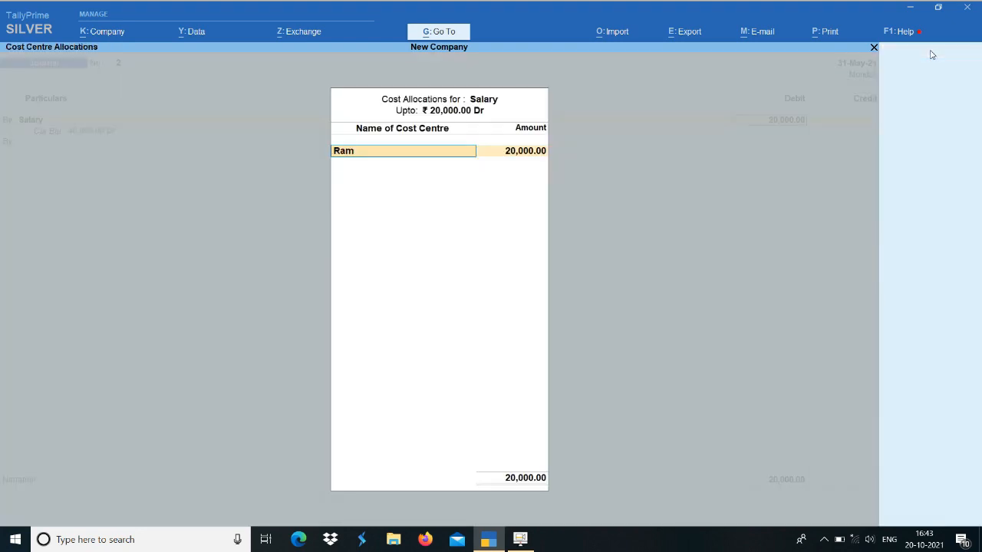
key("Return")
type("1000")
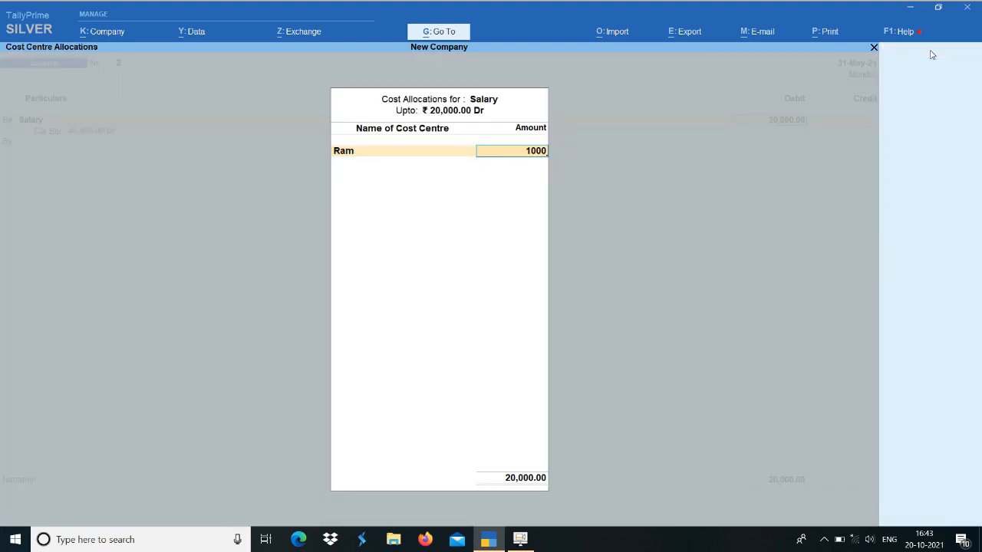
type("0")
key("Return")
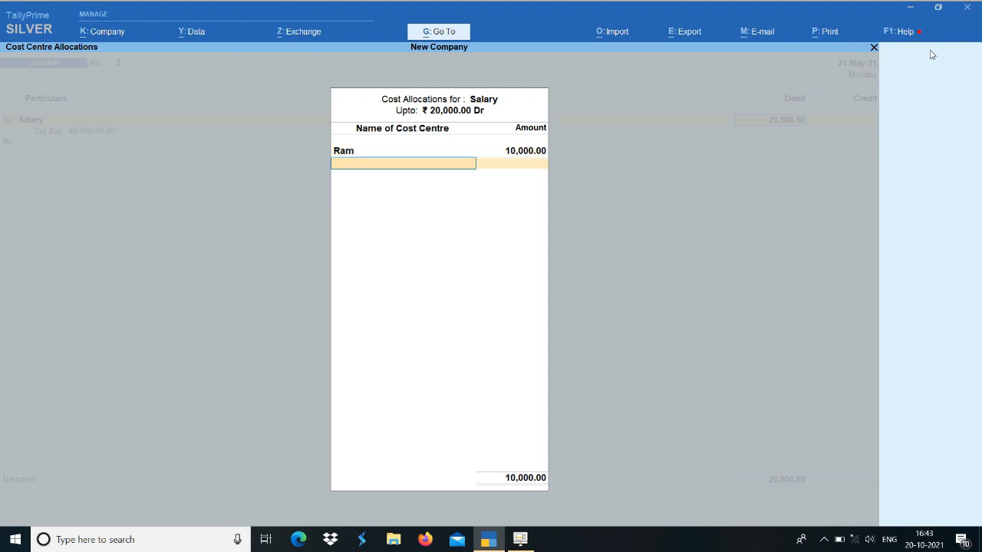
type("s")
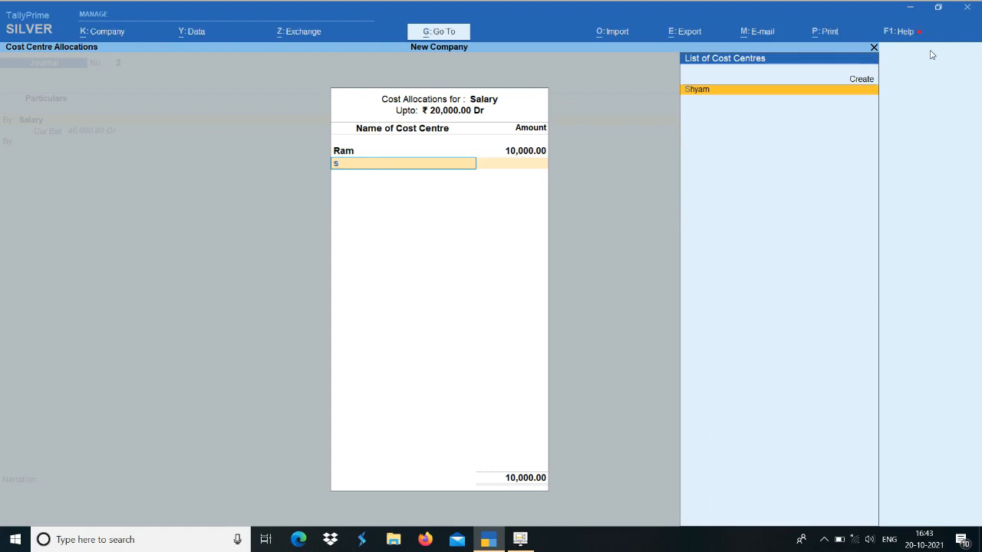
key("Return")
key("Return")
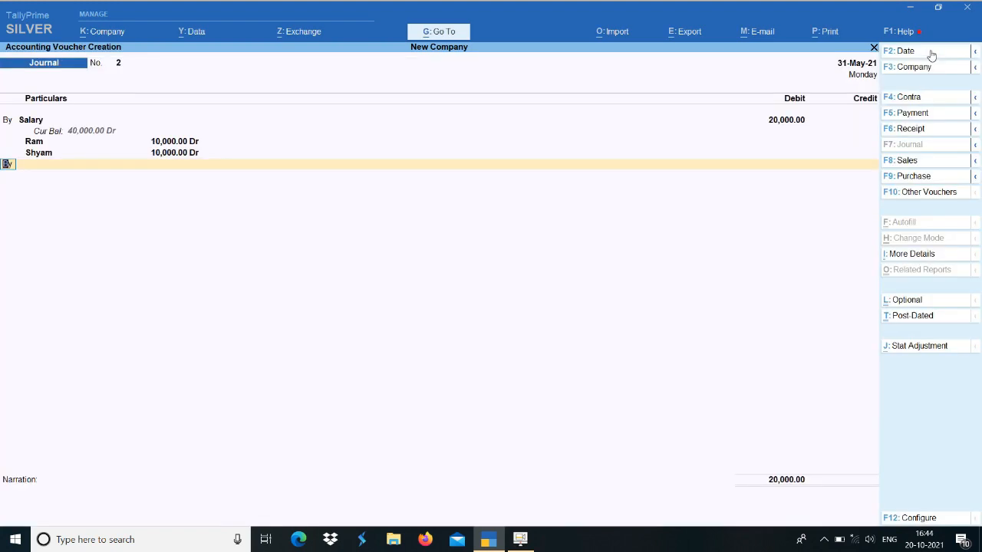
Step: Credit the Advance Salary ledger with 5,000 and allocate the full amount to the first employee's cost centre
key("t")
key("Return")
type("ac")
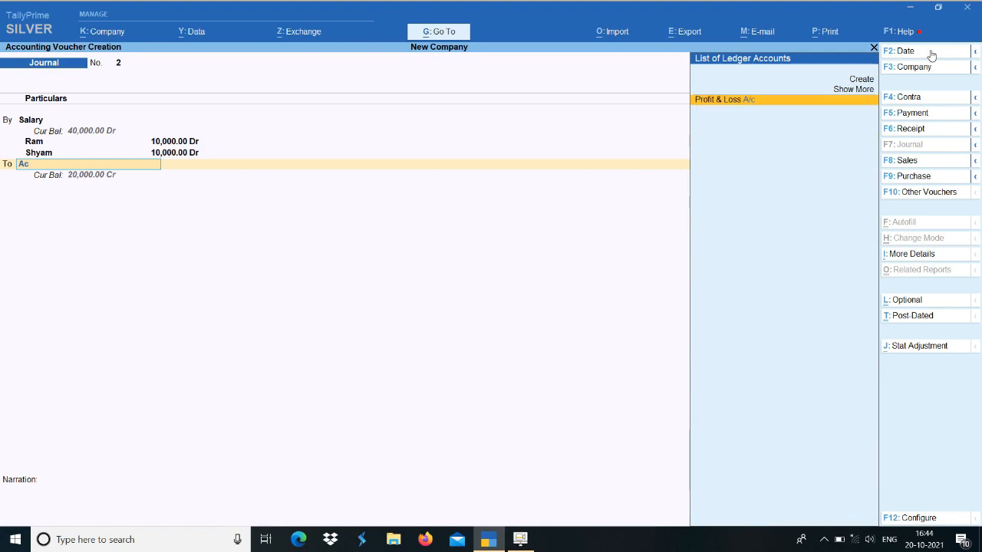
key("BackSpace")
type("dva")
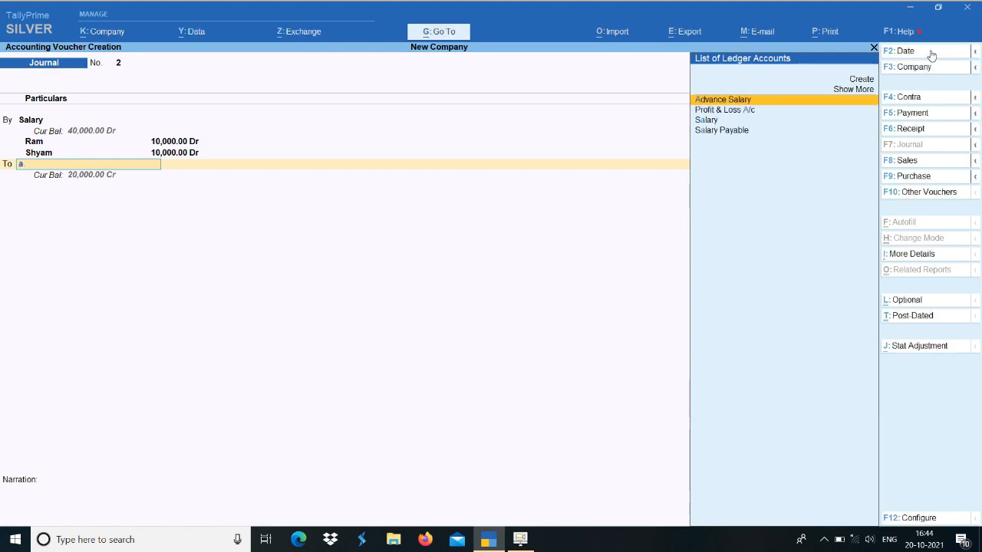
key("Return")
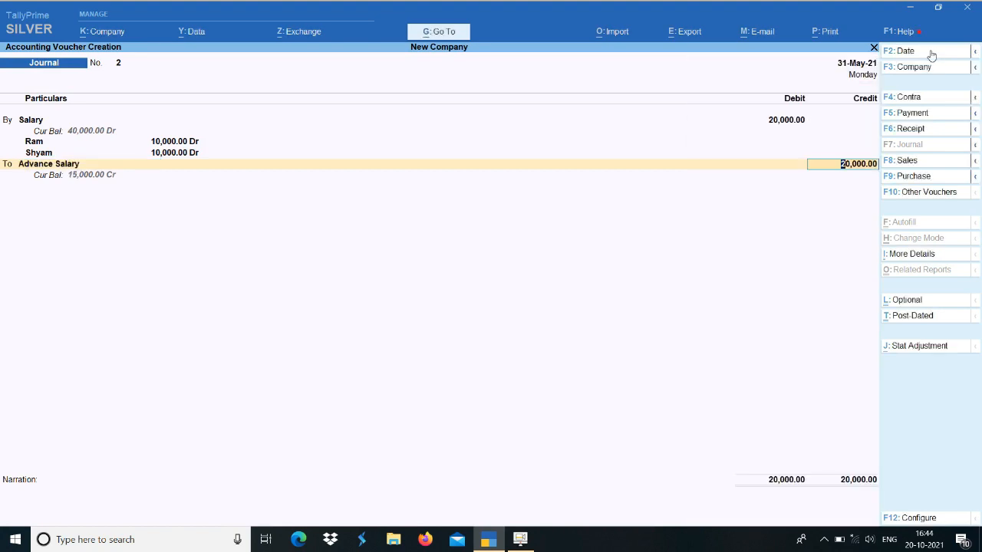
type("5000")
key("Return")
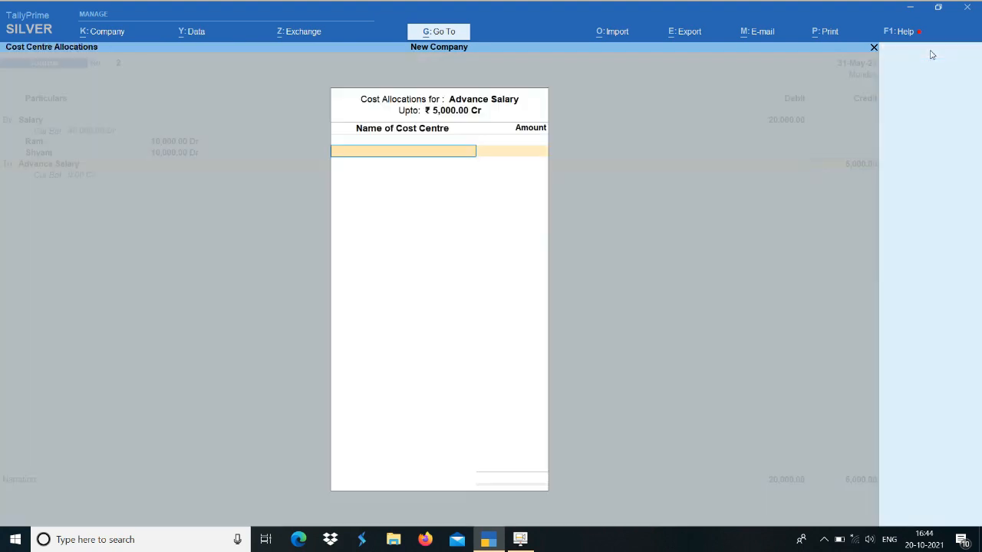
type("Ram")
key("Return")
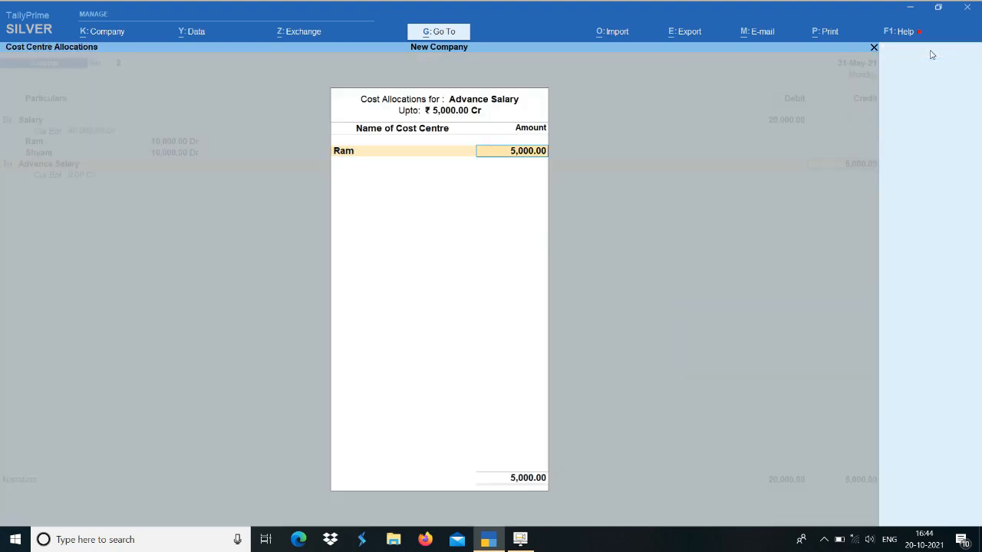
key("Return")
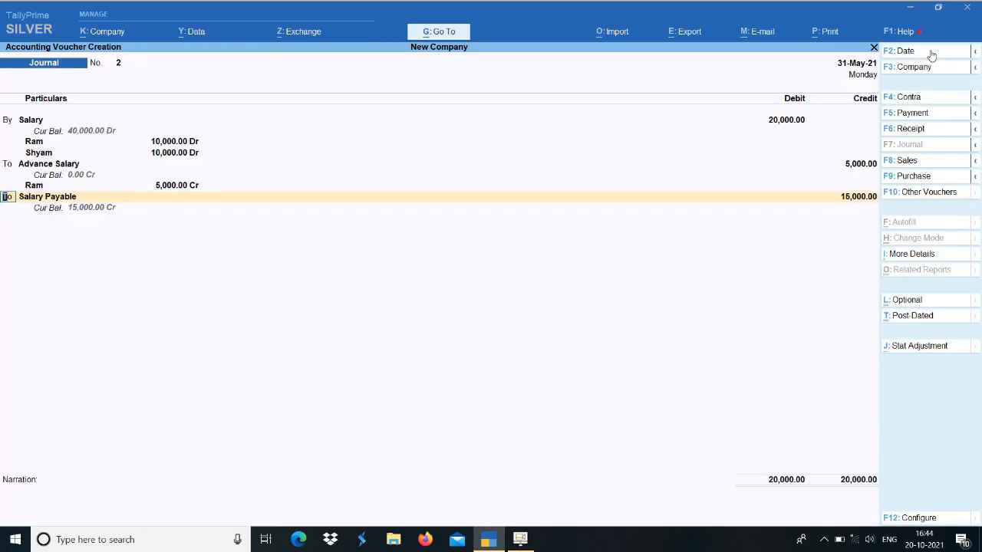
Step: Credit the remaining 15,000 to the Salary Payable ledger in the journal voucher
key("Return")
key("Return")
key("Return")
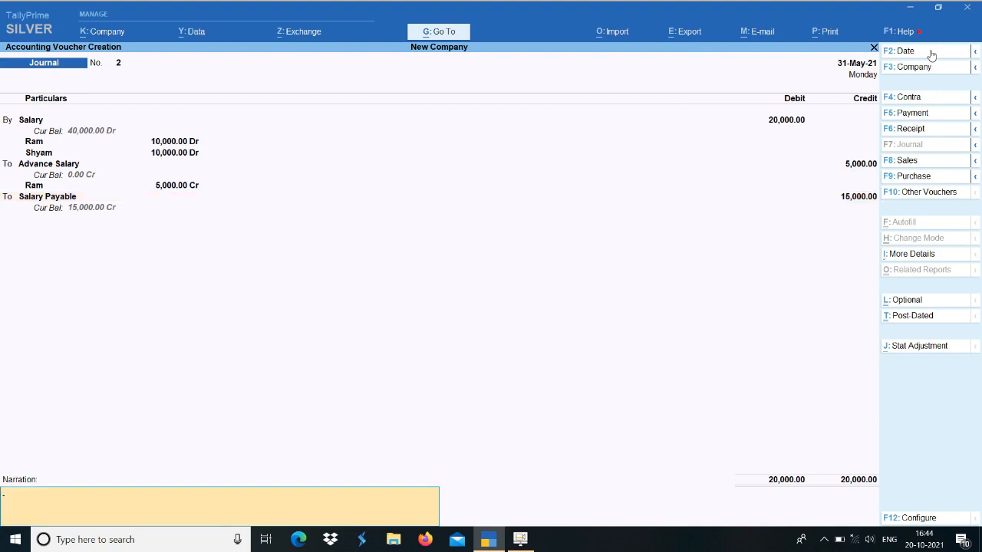
Step: Alter the Salary Payable ledger from the voucher's credit line so that cost centres are applicable, and save the ledger
key("BackSpace")
key("BackSpace")
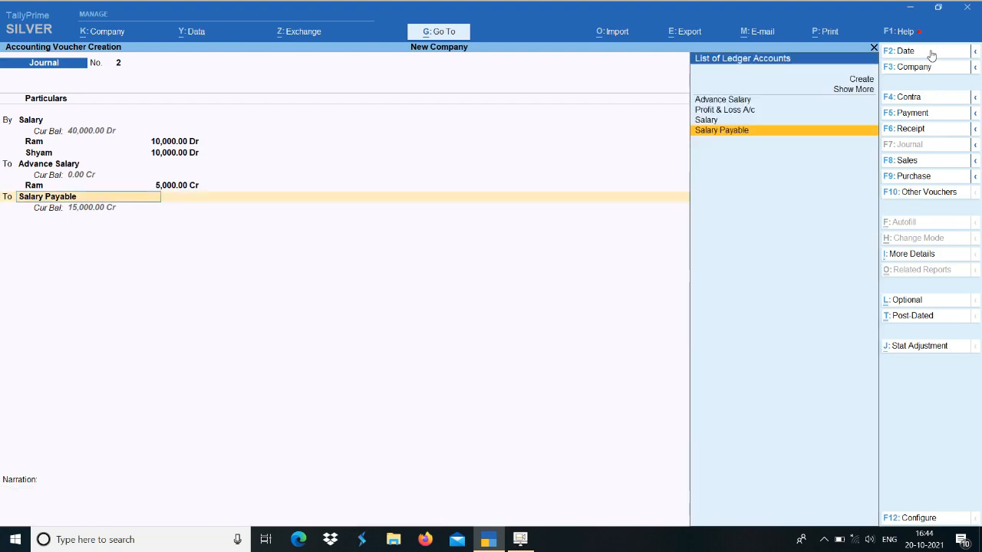
key("ctrl+Return")
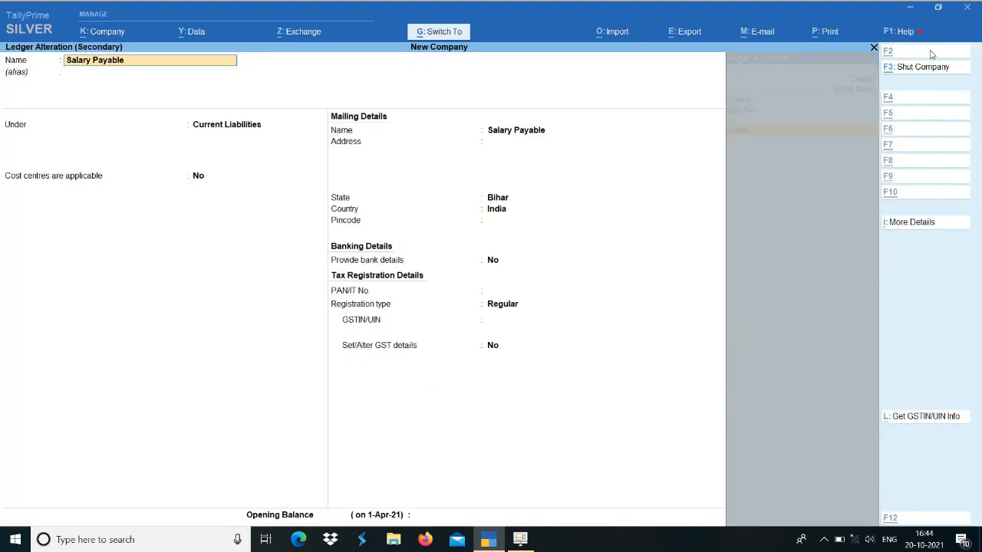
key("Return")
key("Return")
type("y")
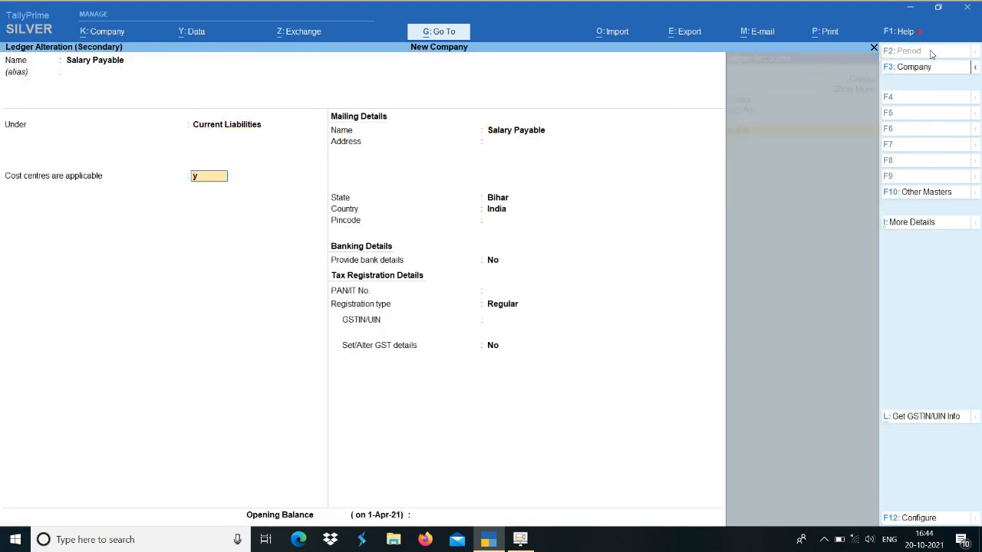
key("Return")
key("ctrl+a")
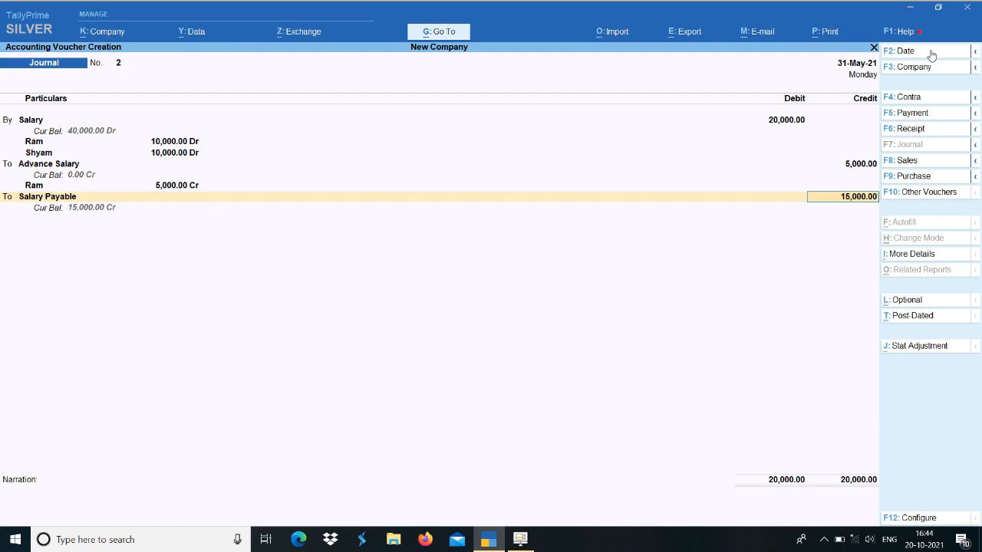
Step: Allocate the Salary Payable credit as 5,000 to the first employee's cost centre and 10,000 to the second's, and save the journal voucher
key("Return")
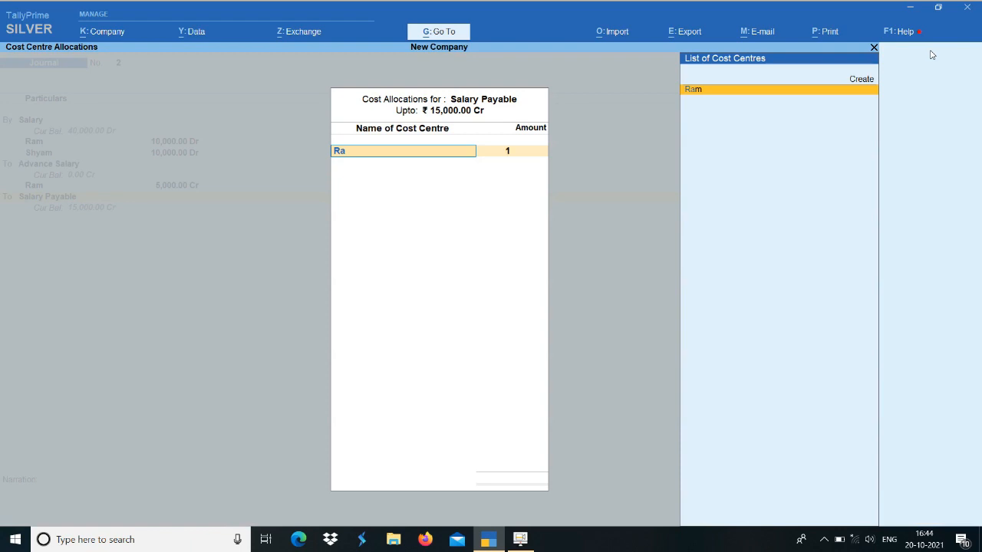
key("Return")
type("5000")
key("Return")
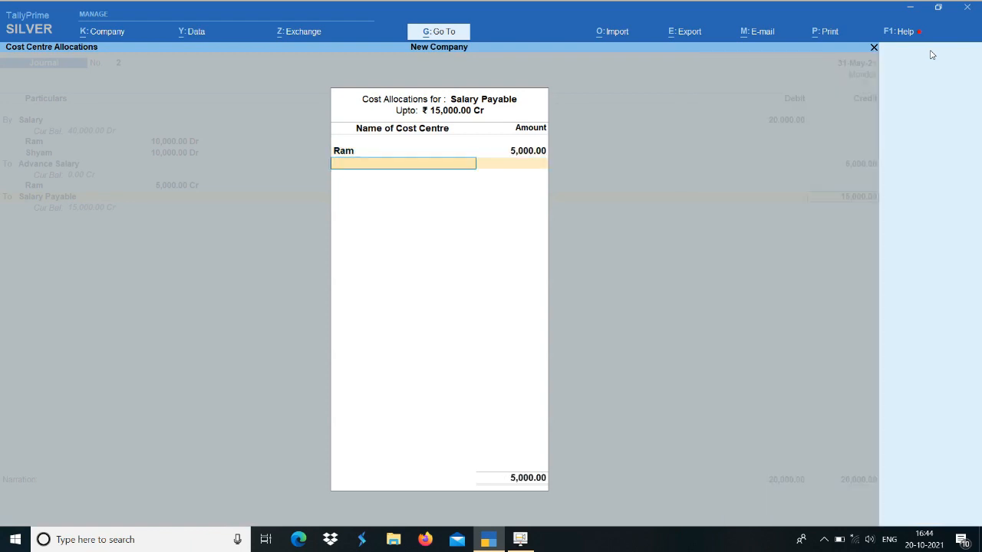
type("Sh")
key("Return")
key("Return")
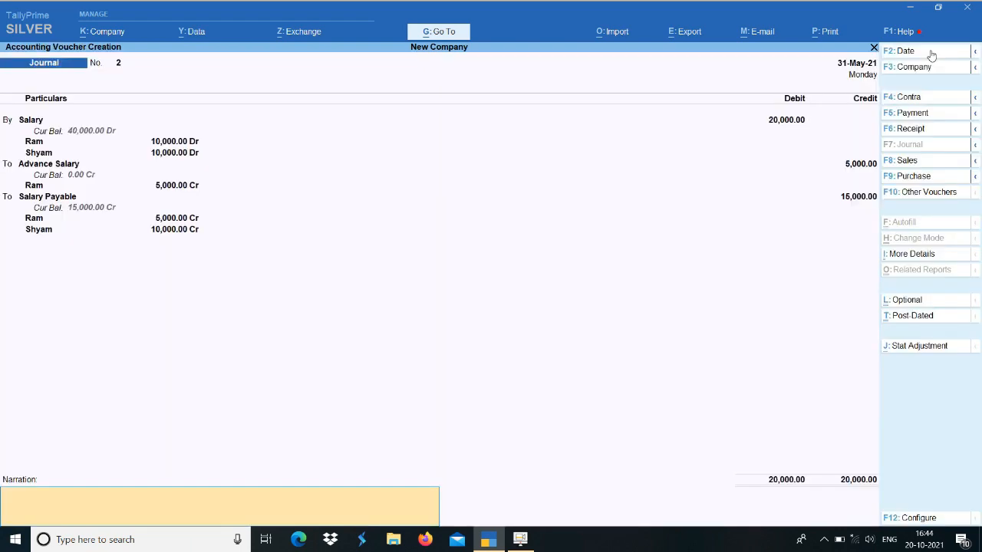
key("Return")
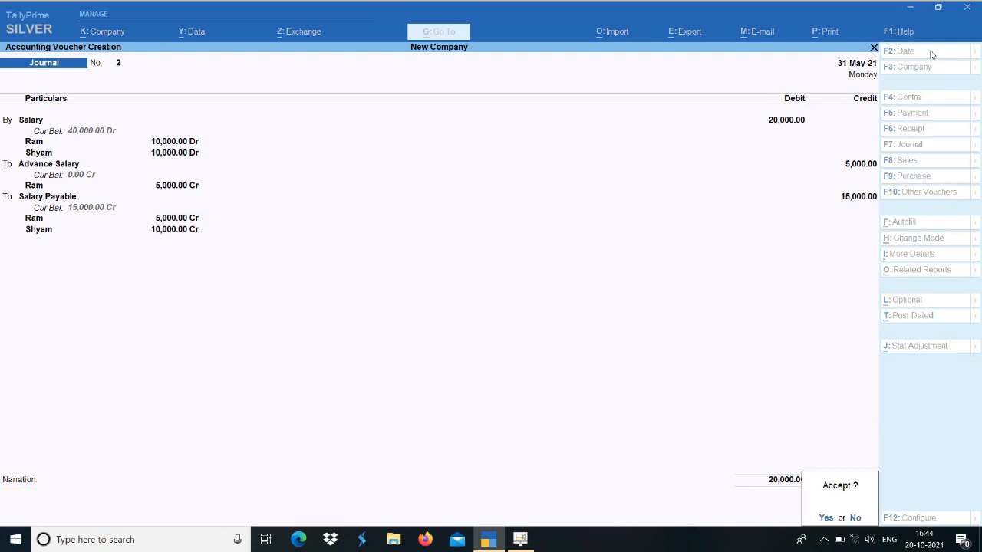
key("Return")
key("Escape")
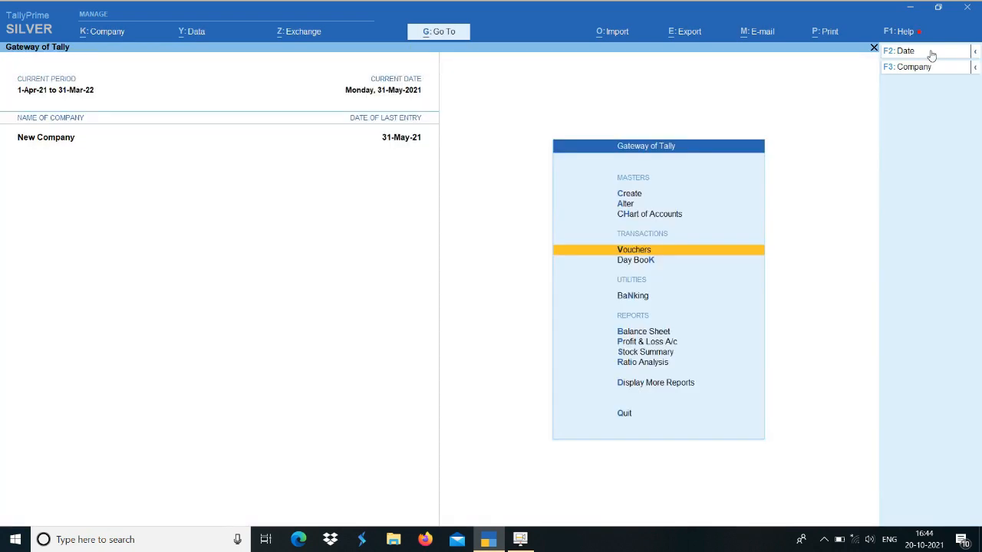
Step: Examine the salary expense in the Profit & Loss A/c by drilling into Indirect Expenses and the Salary A/c group
key("p")
key("Return")
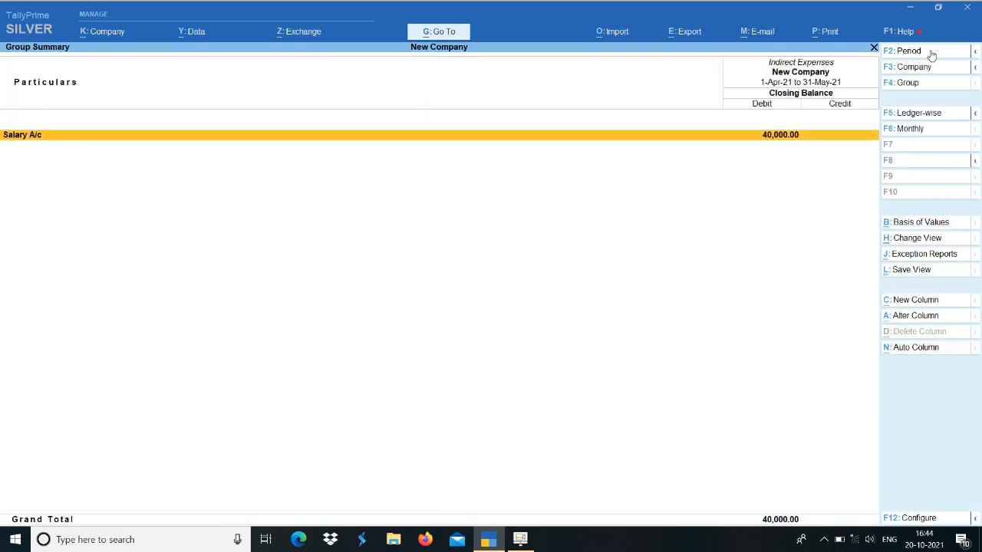
key("Return")
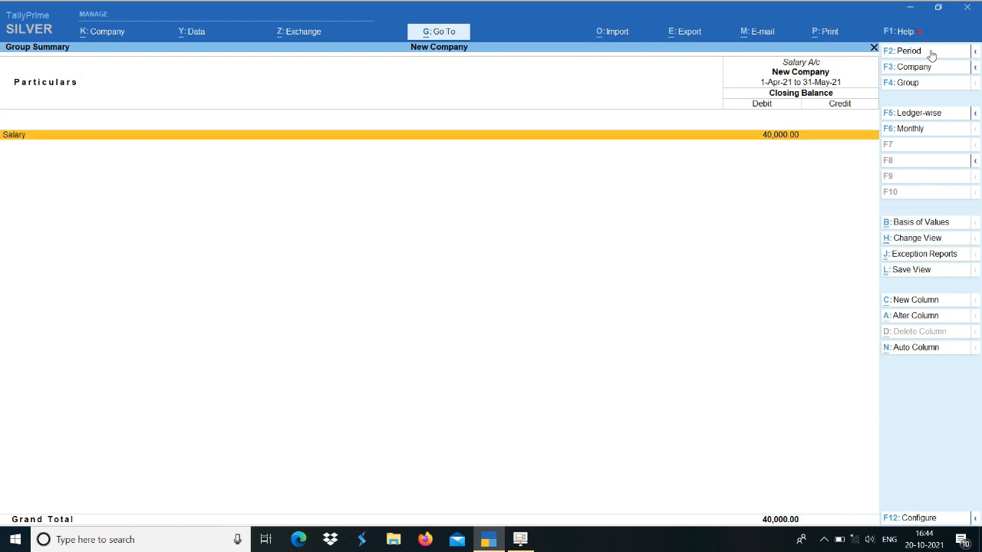
key("Escape")
key("Escape")
key("Escape")
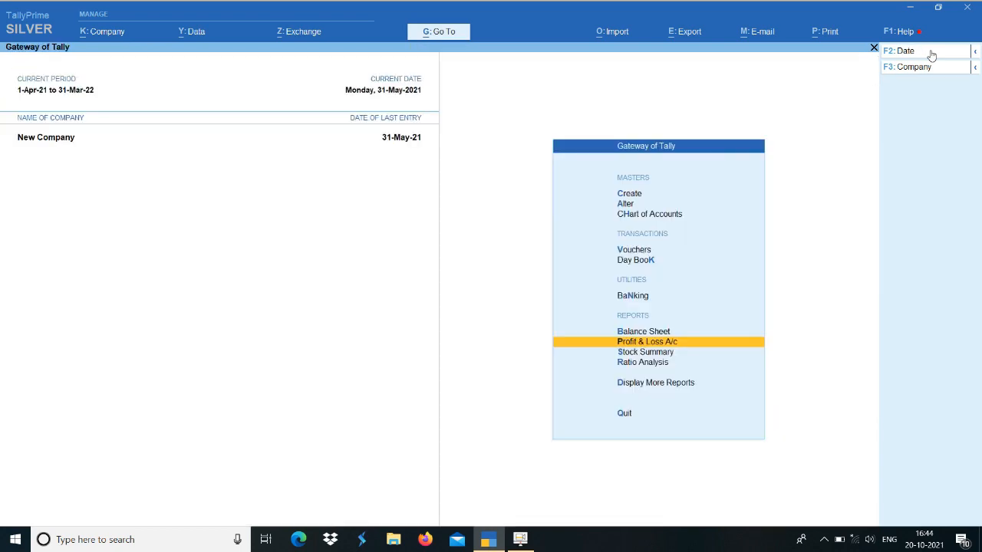
Step: Examine the Salary Payable balance under Current Liabilities in the Balance Sheet
key("Up")
key("Return")
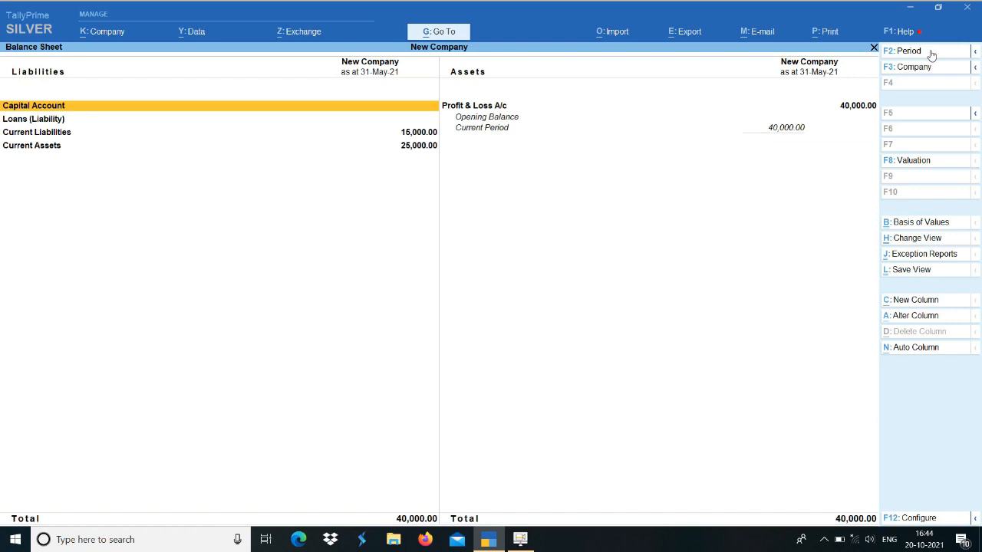
key("Down")
key("Down")
key("Return")
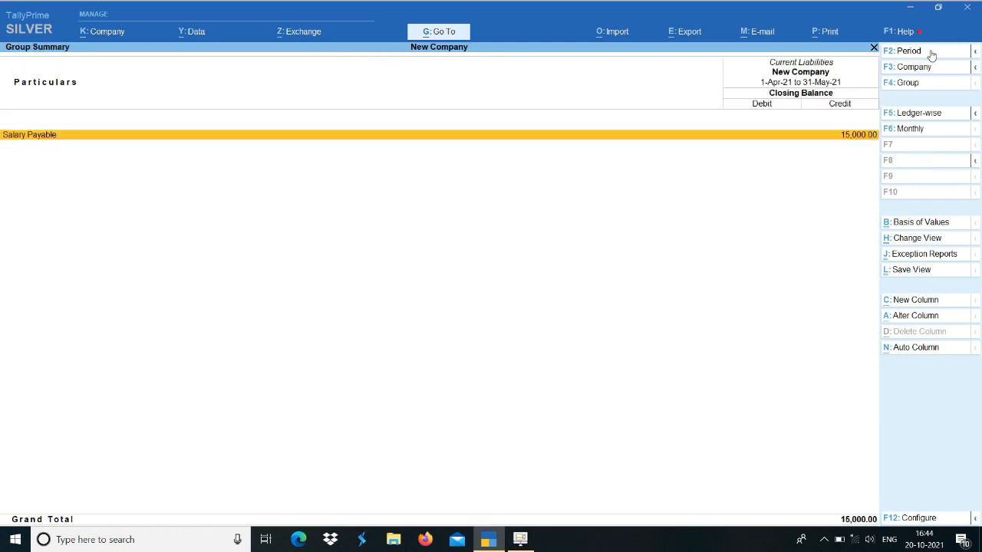
key("Escape")
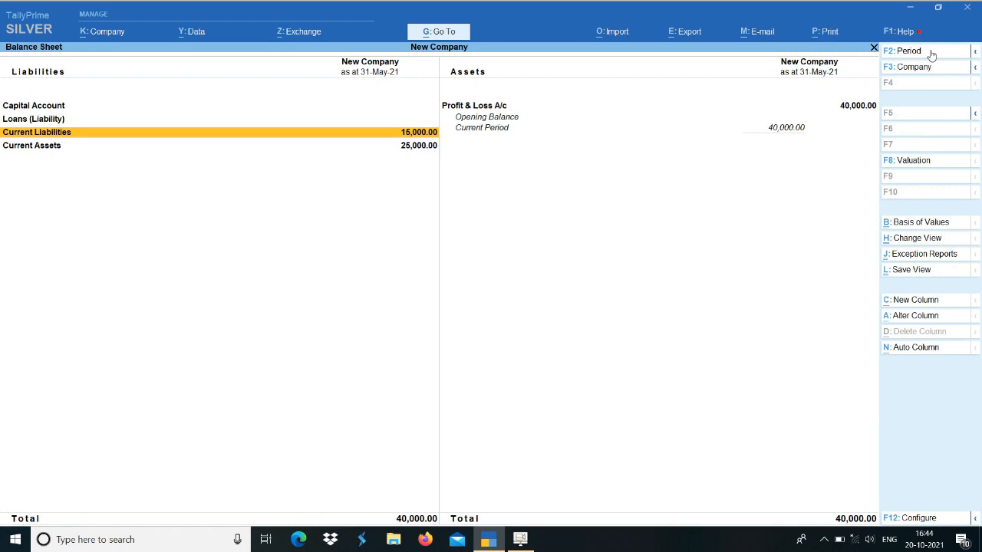
key("Escape")
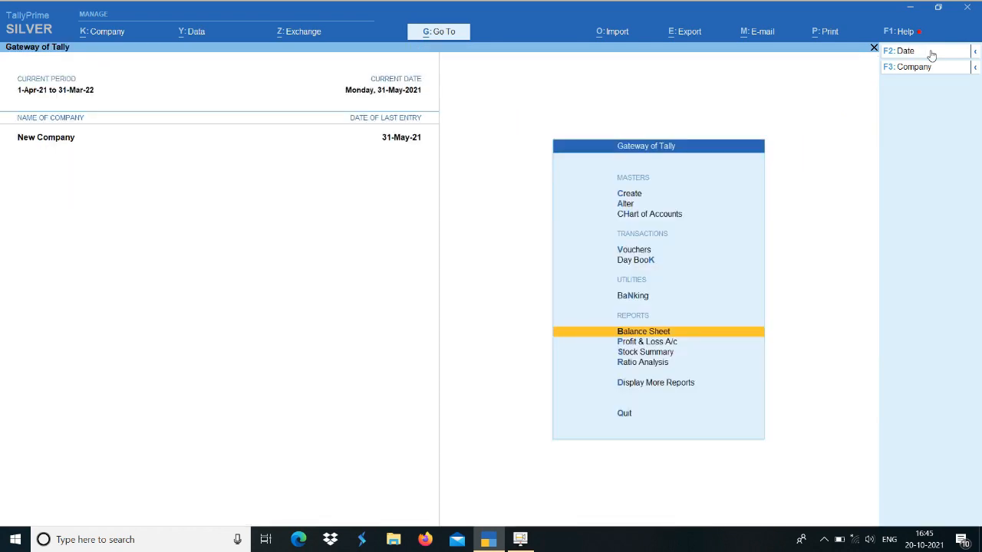
Step: Start a payment voucher dated 2-Jun-21 with Cash as the account
key("v")
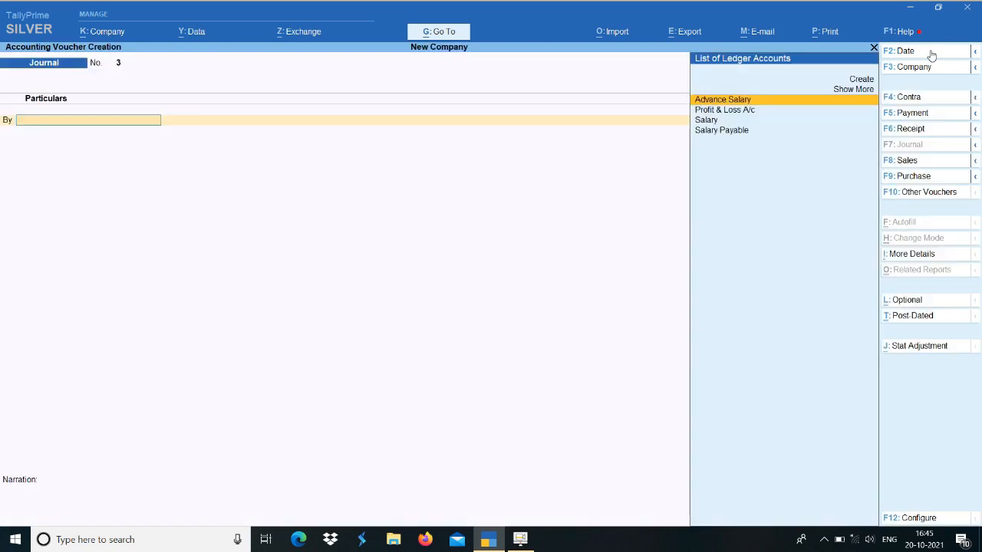
left_click(912, 115)
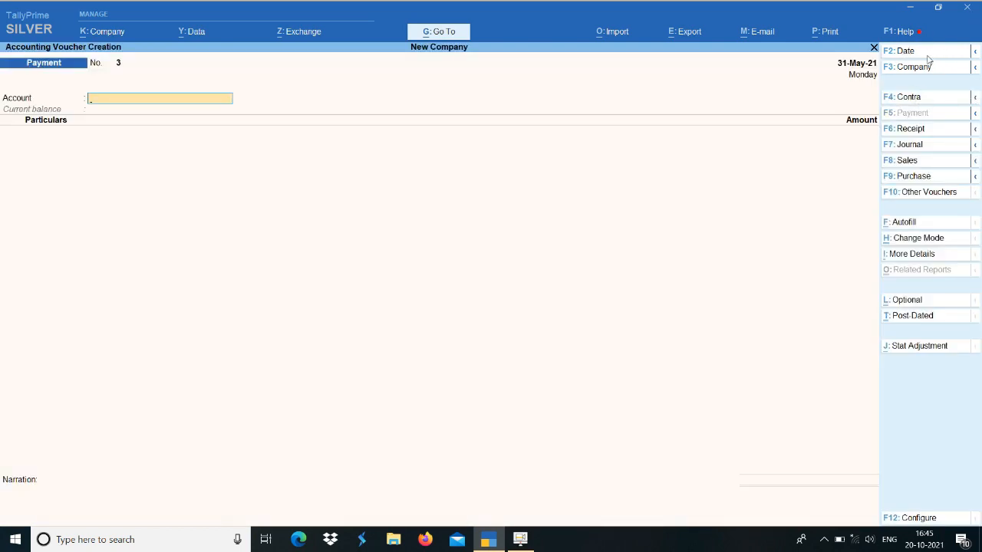
left_click(909, 52)
type("2-6")
key("Return")
type("Cas")
key("Return")
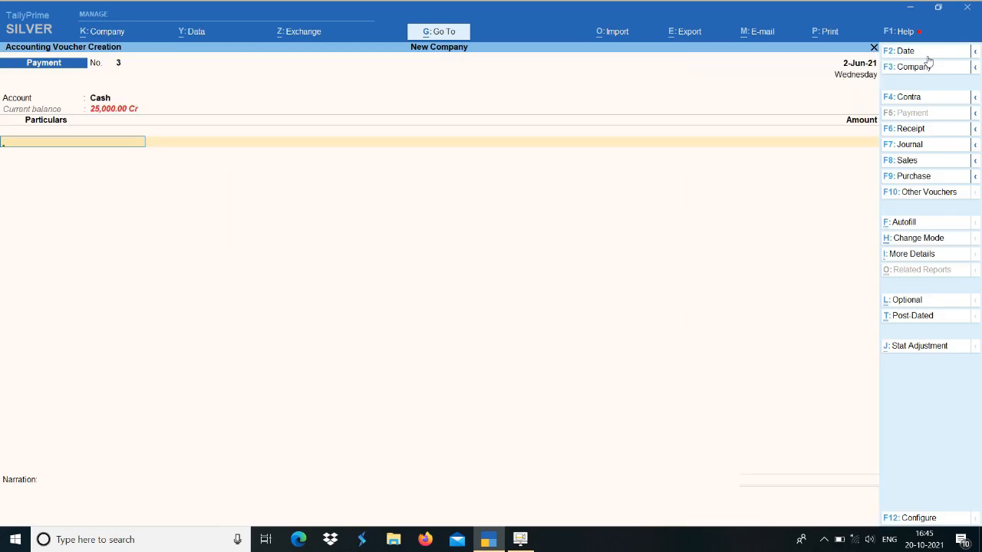
Step: Enter the Salary Payable ledger in the payment voucher with an amount of 15,000
type("sa")
key("Down")
key("Down")
key("Down")
key("Return")
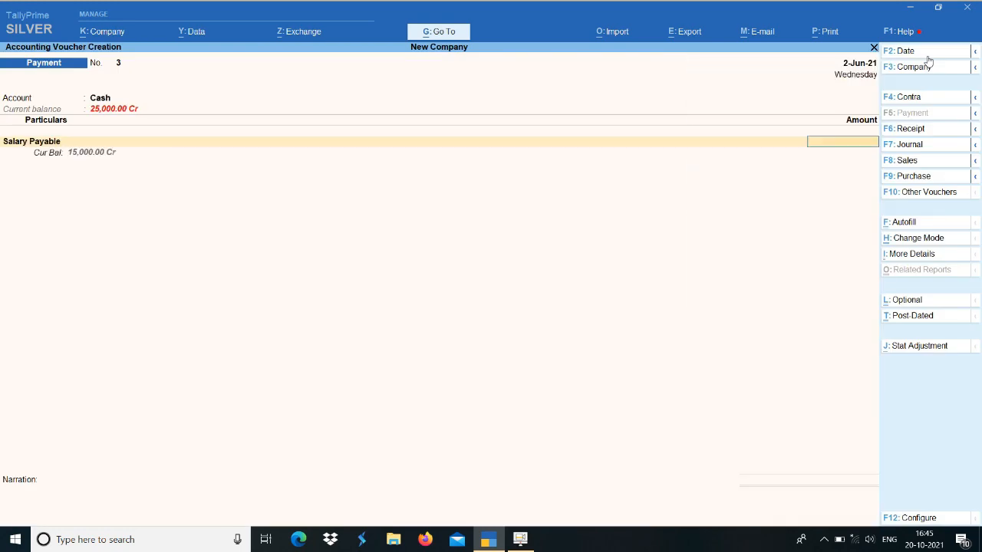
type("15,000")
key("Return")
Step: Allocate the payment as 5,000 to the first employee's cost centre and 10,000 to the second's, and save the payment voucher
type("Ram")
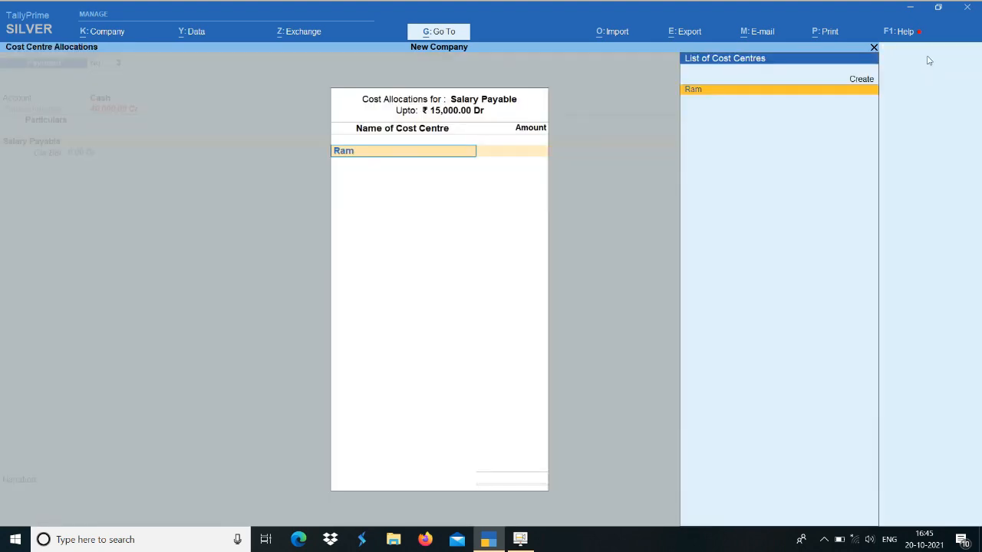
key("Return")
type("5000")
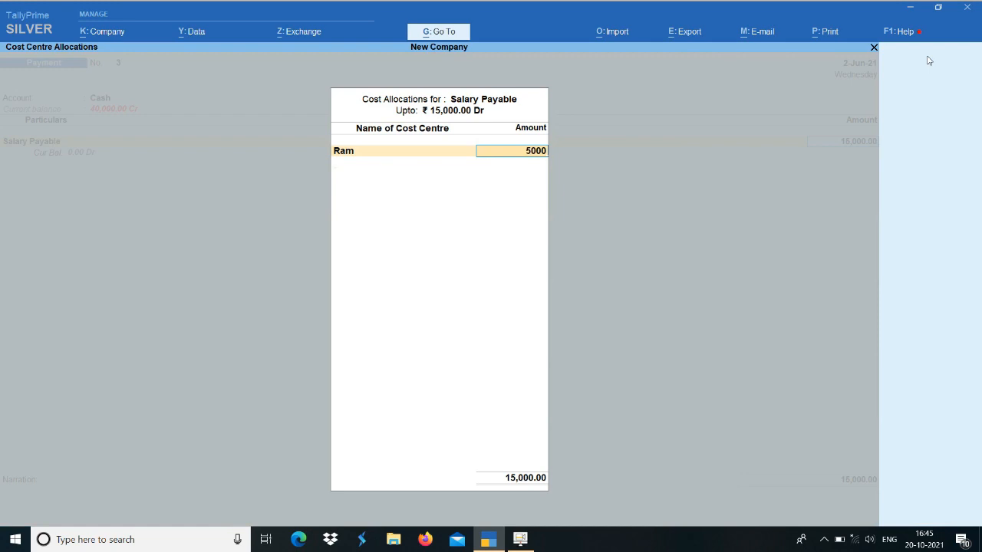
key("Return")
type("Shyam")
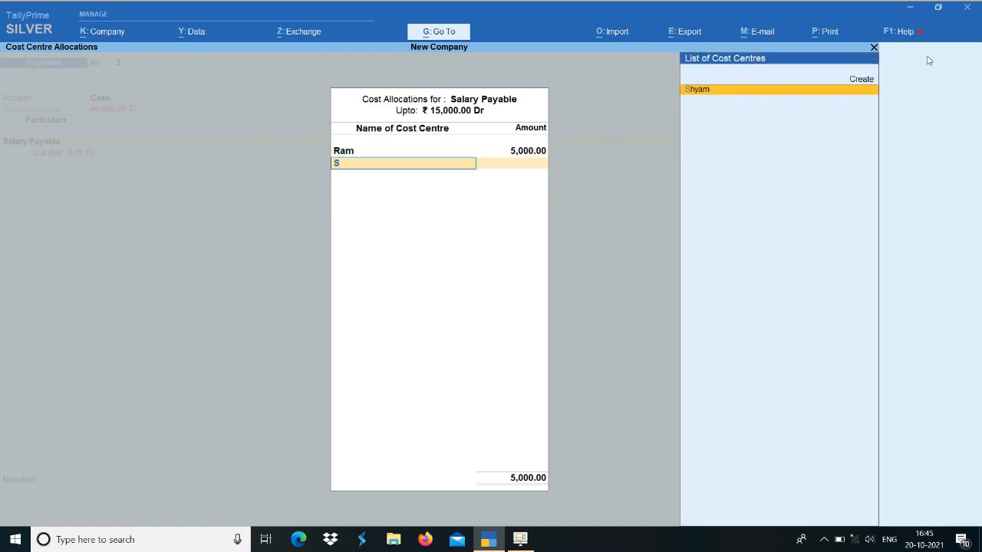
key("Return")
key("Return")
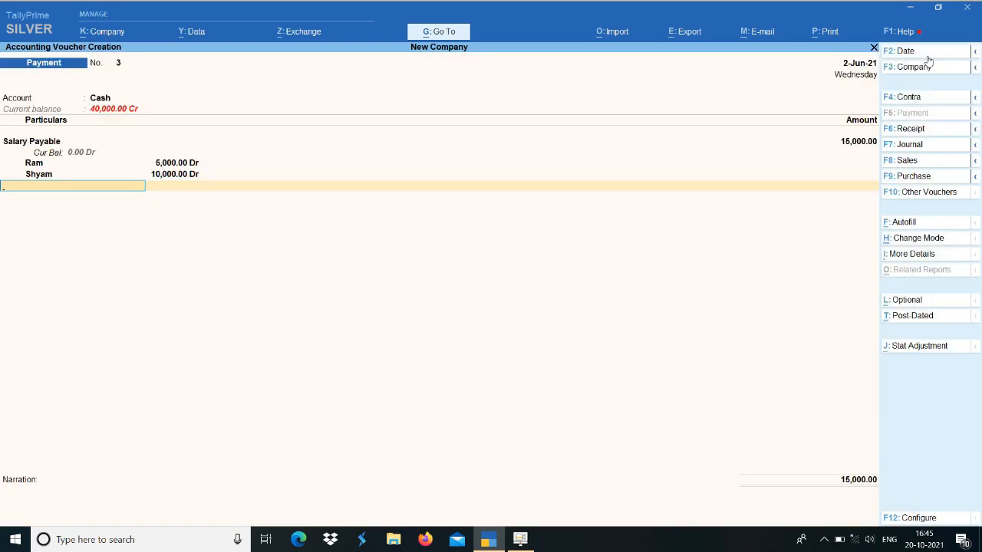
key("Return")
key("Return")
key("Return")
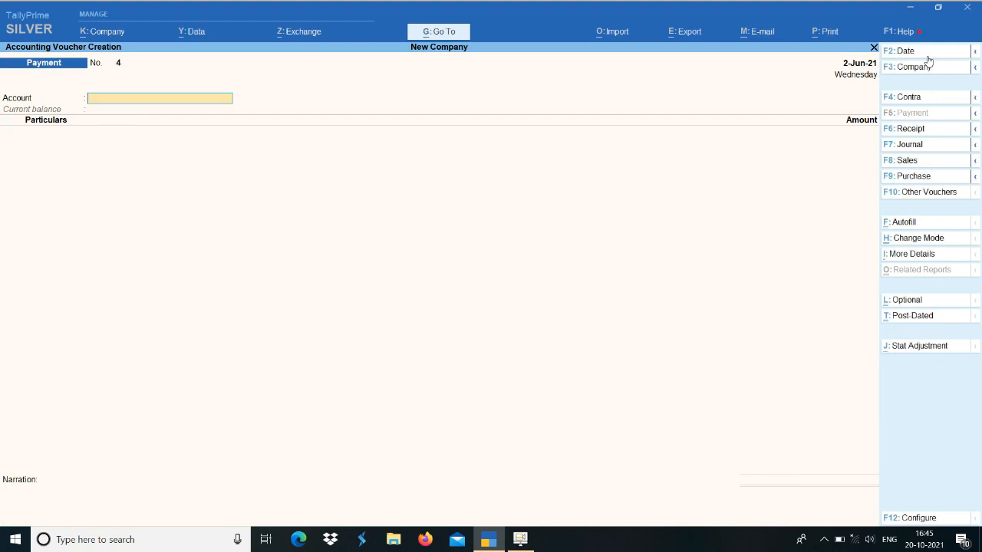
key("Escape")
key("Return")
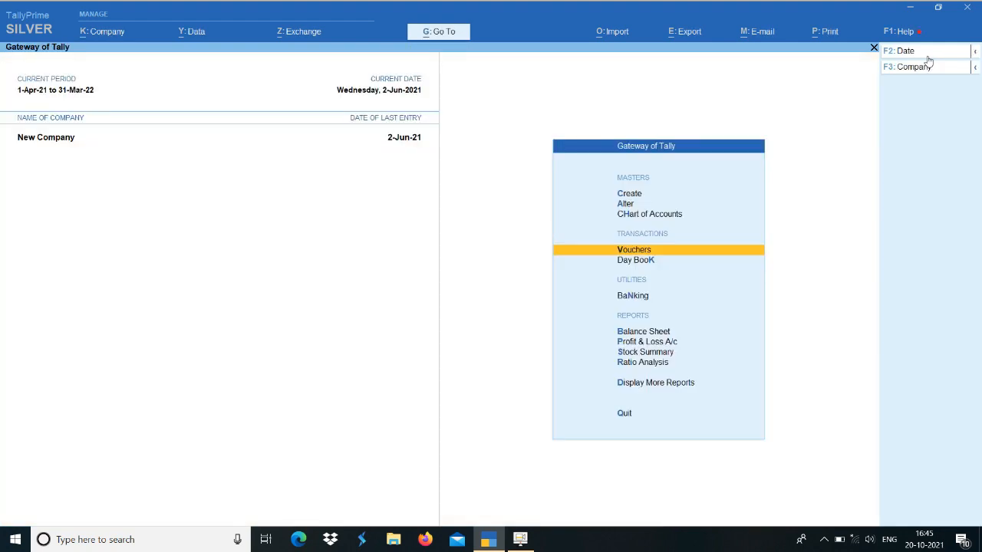